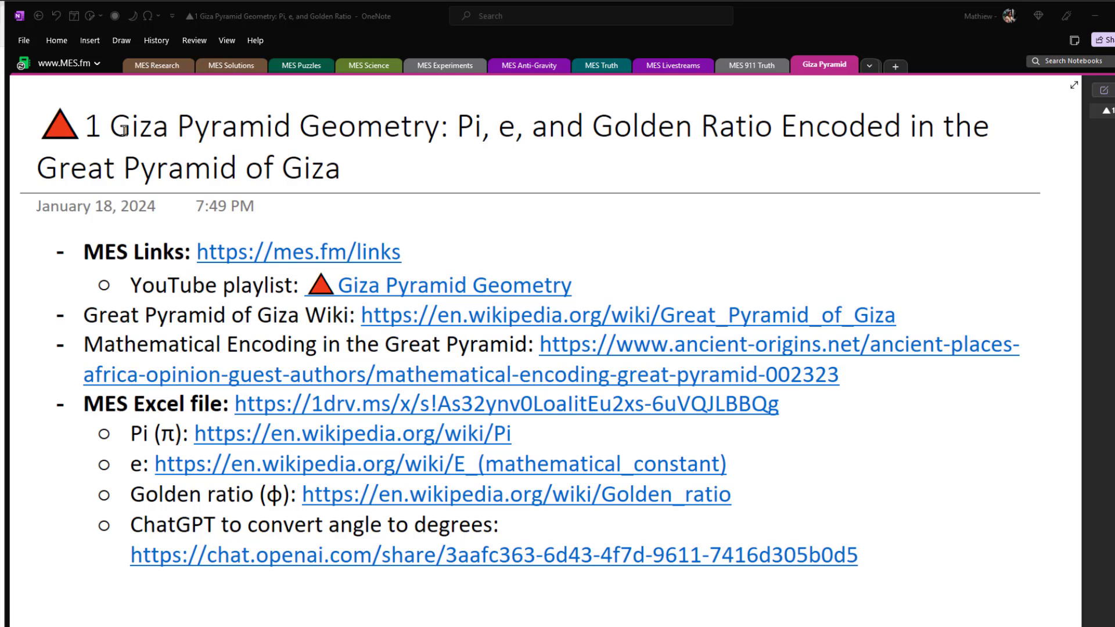
# Highlight the 'Giza Pyramid Geometry' title and the 'Pi, e and Golden Ratio' phrase, then clear both
pyautogui.moveTo(112, 128); pyautogui.dragTo(437, 124)
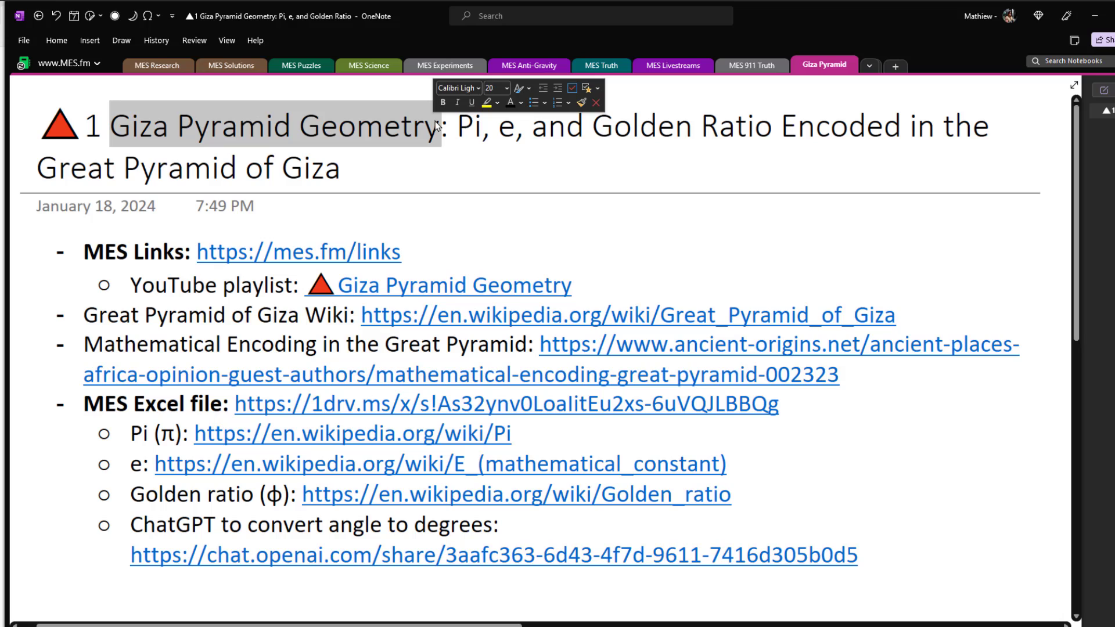
pyautogui.click(458, 126)
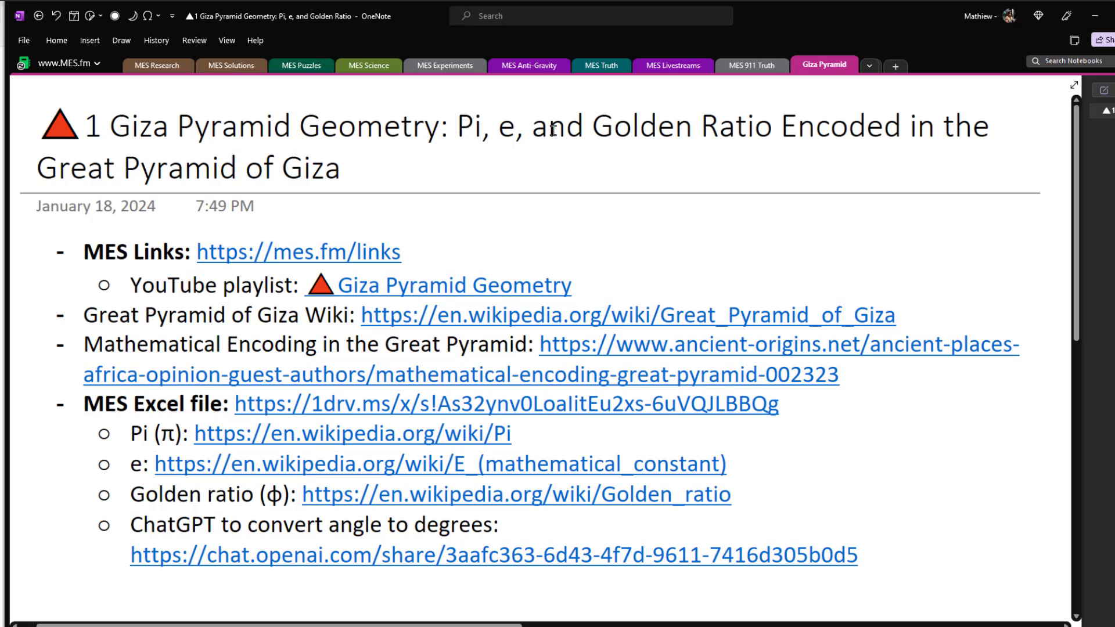
pyautogui.hotkey('ctrl', 'shift', 'Right')
pyautogui.hotkey('ctrl', 'shift', 'Right')
pyautogui.hotkey('ctrl', 'shift', 'Right')
pyautogui.hotkey('ctrl', 'shift', 'Right')
pyautogui.hotkey('ctrl', 'shift', 'Right')
pyautogui.hotkey('ctrl', 'shift', 'Right')
pyautogui.hotkey('ctrl', 'shift', 'Right')
pyautogui.click(474, 127)
pyautogui.press('Down')
pyautogui.press('Down')
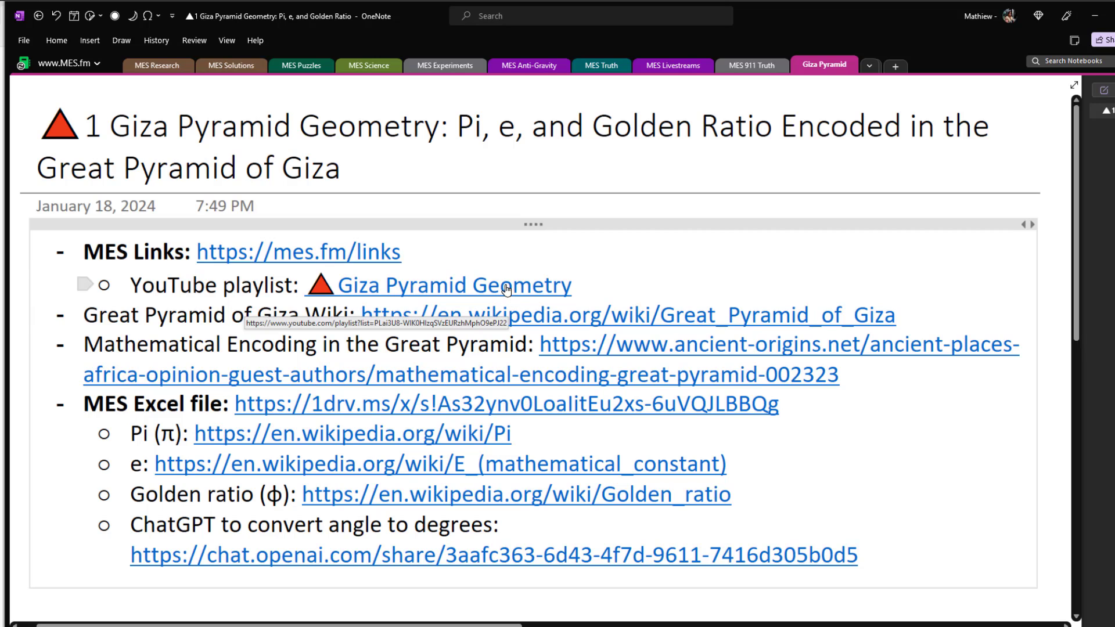
# Revert the playlist entry to its full URL and highlight the 'Encoding in the Great Pyramid' and MES Excel lines
pyautogui.hotkey('ctrl', 'z')
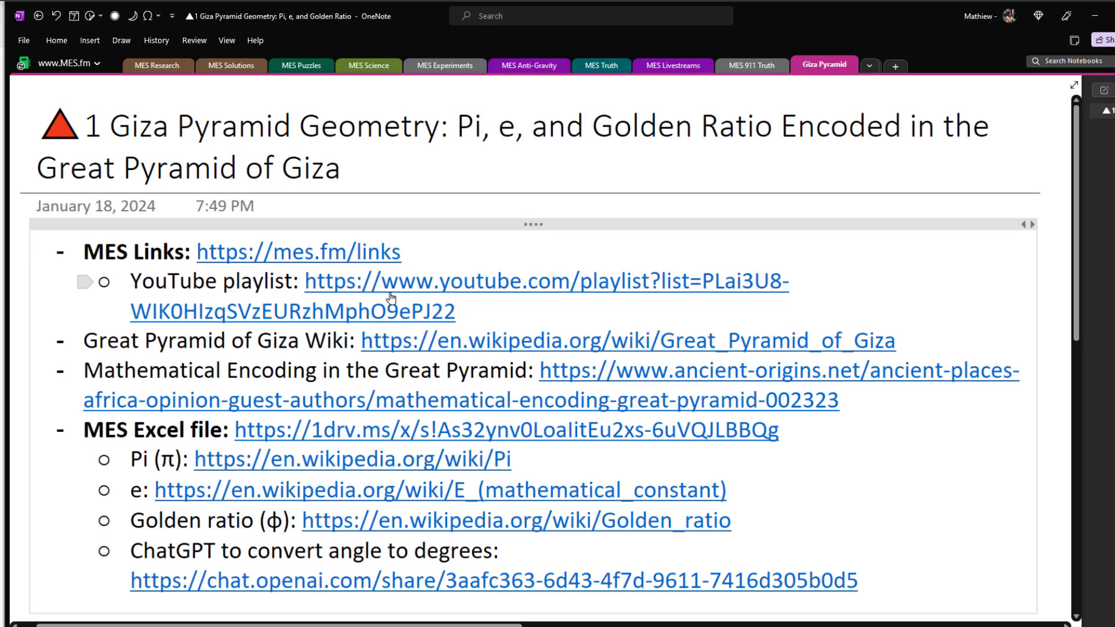
pyautogui.scroll(-3, 304, 325)
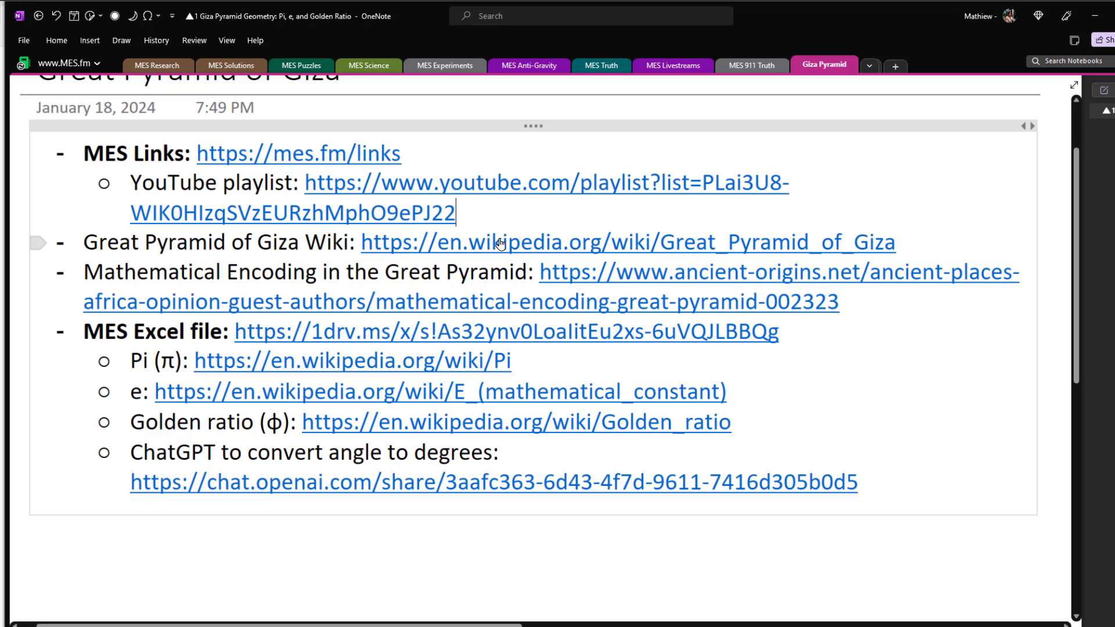
pyautogui.moveTo(222, 274); pyautogui.dragTo(528, 274)
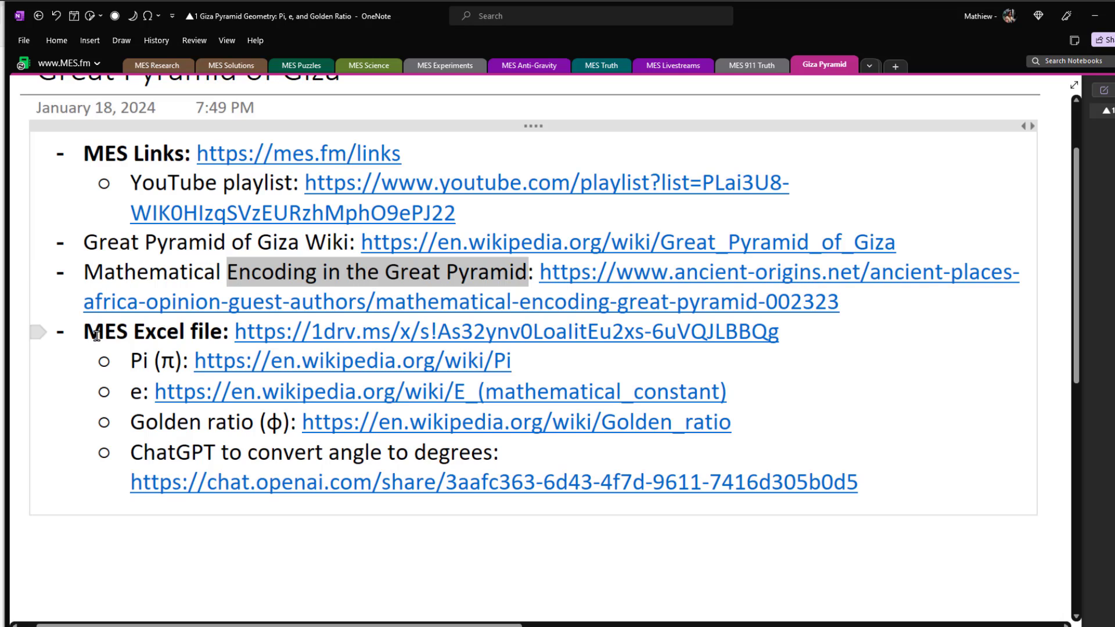
pyautogui.moveTo(82, 336); pyautogui.dragTo(674, 330)
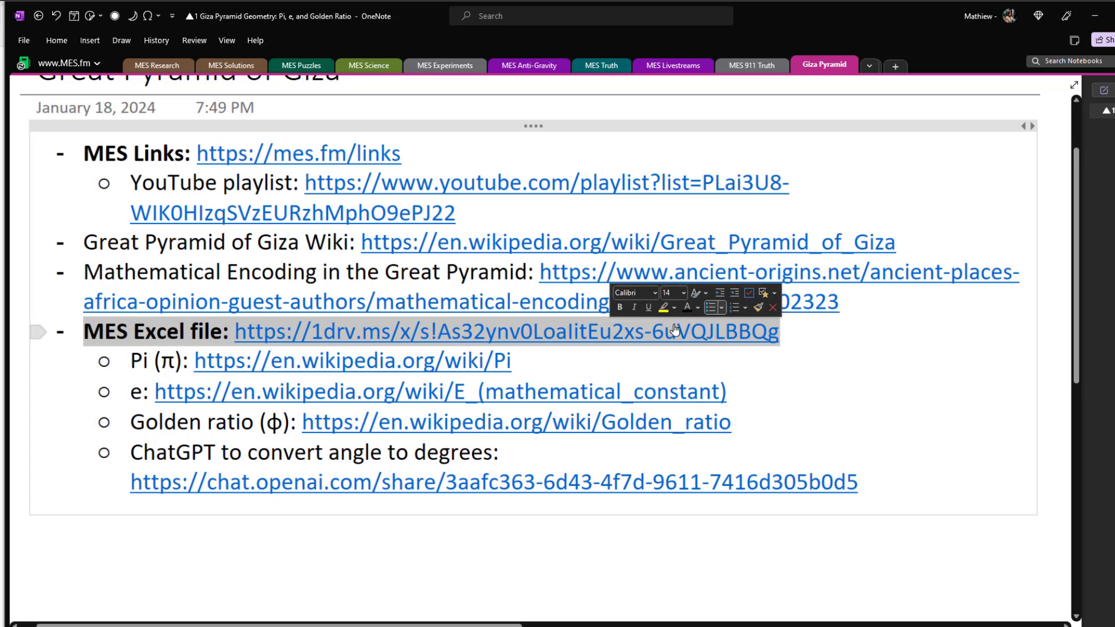
pyautogui.click(811, 335)
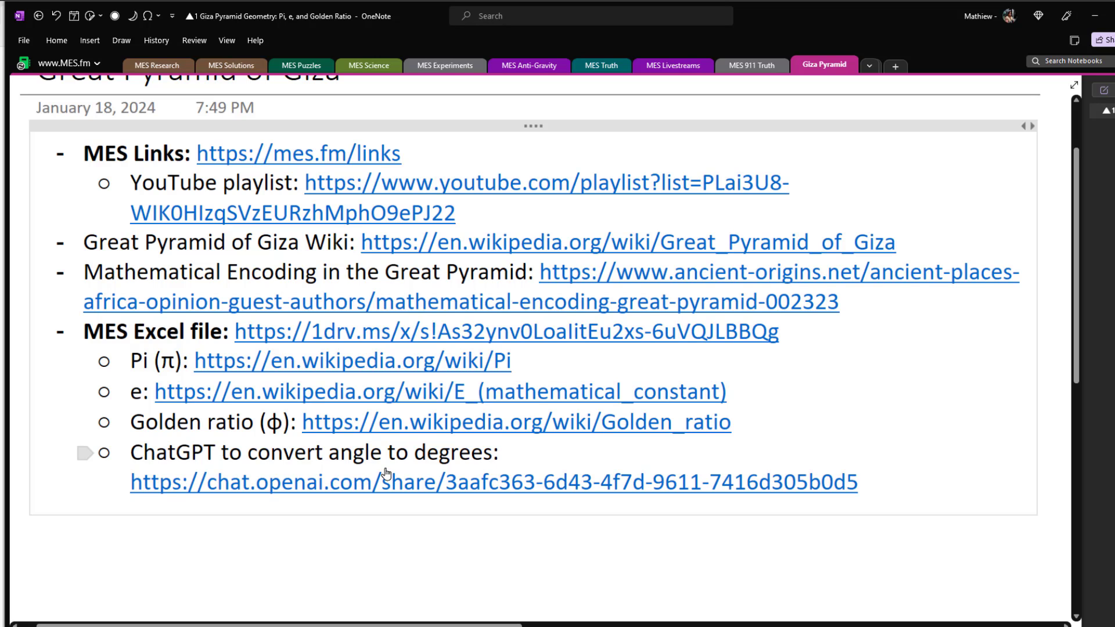
pyautogui.hotkey('alt', 'Tab')
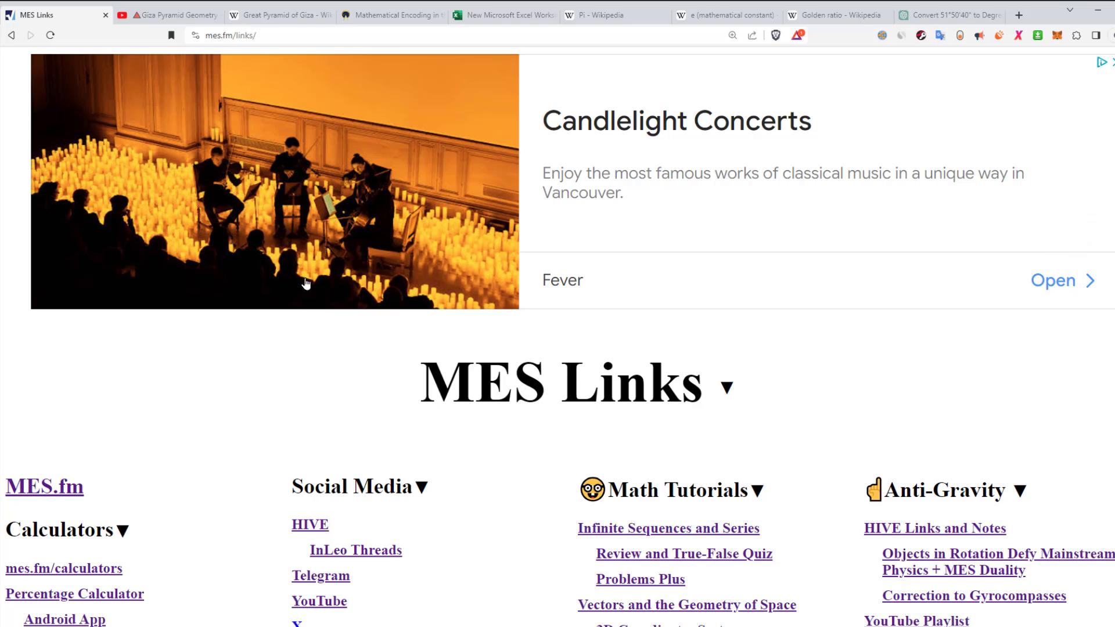
# Collapse all MES Links sections to headings, leaving only MES Occult expanded
pyautogui.scroll(-4, 540, 380)
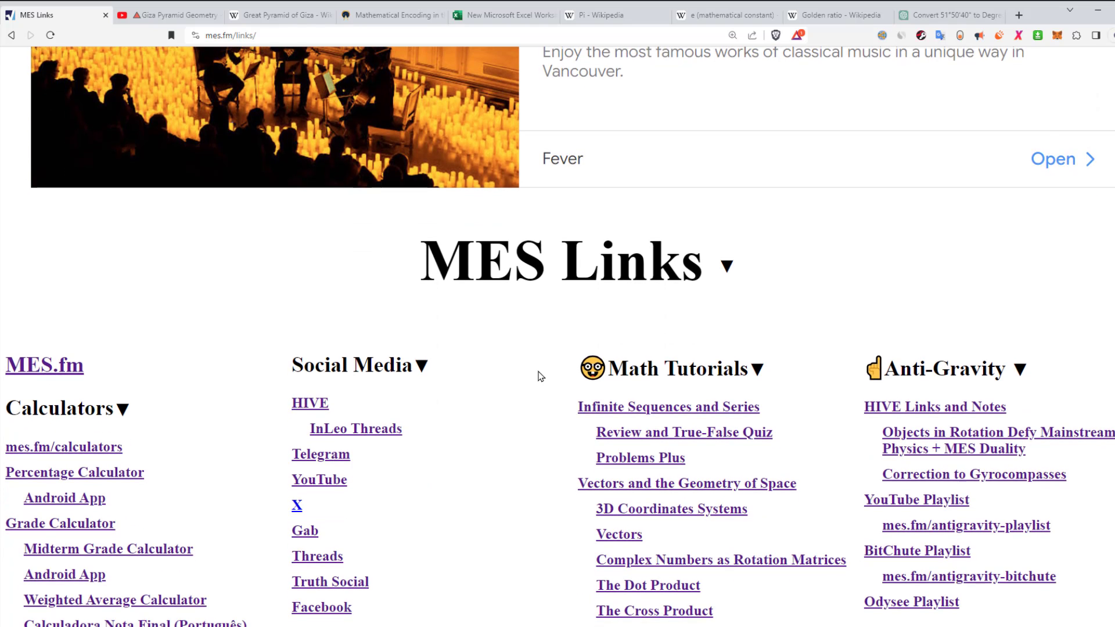
pyautogui.click(730, 201)
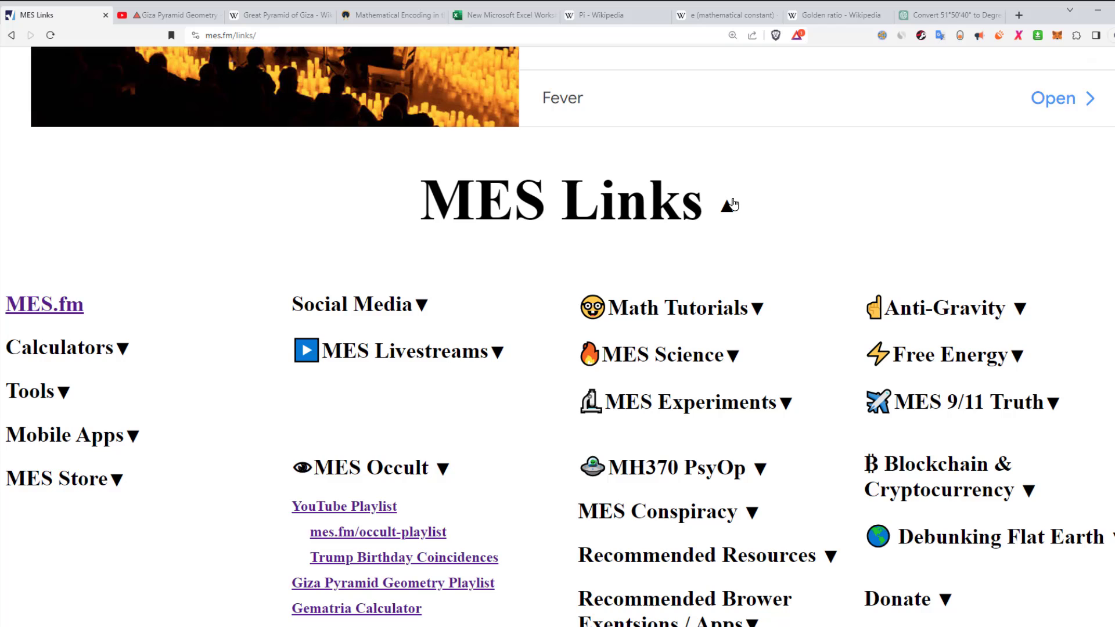
pyautogui.scroll(-7, 286, 198)
pyautogui.scroll(5, 448, 242)
pyautogui.click(444, 243)
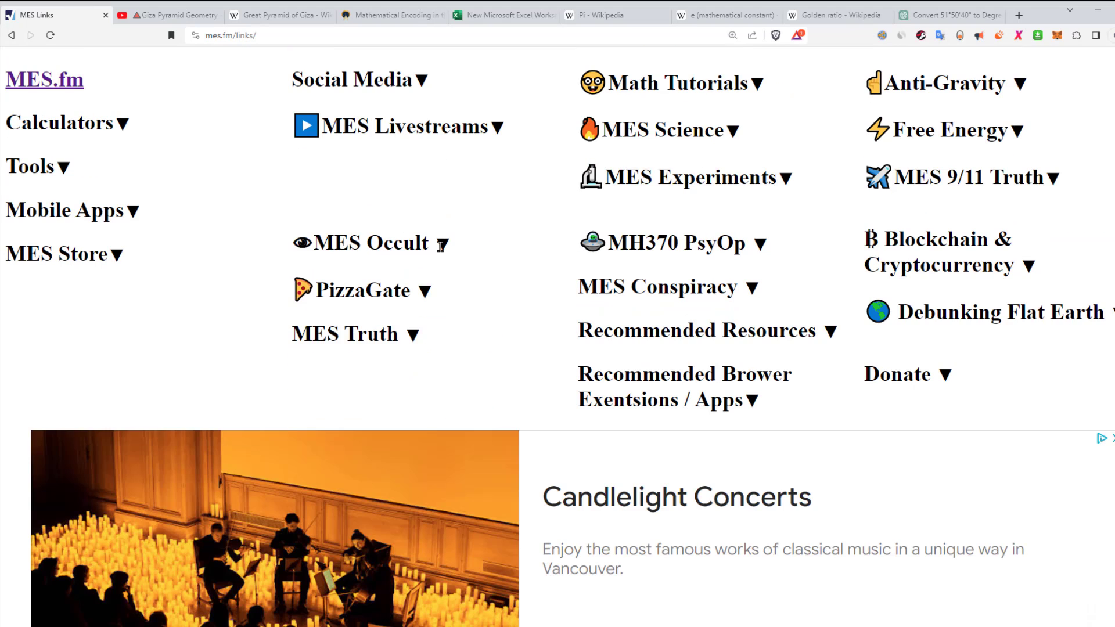
pyautogui.click(444, 243)
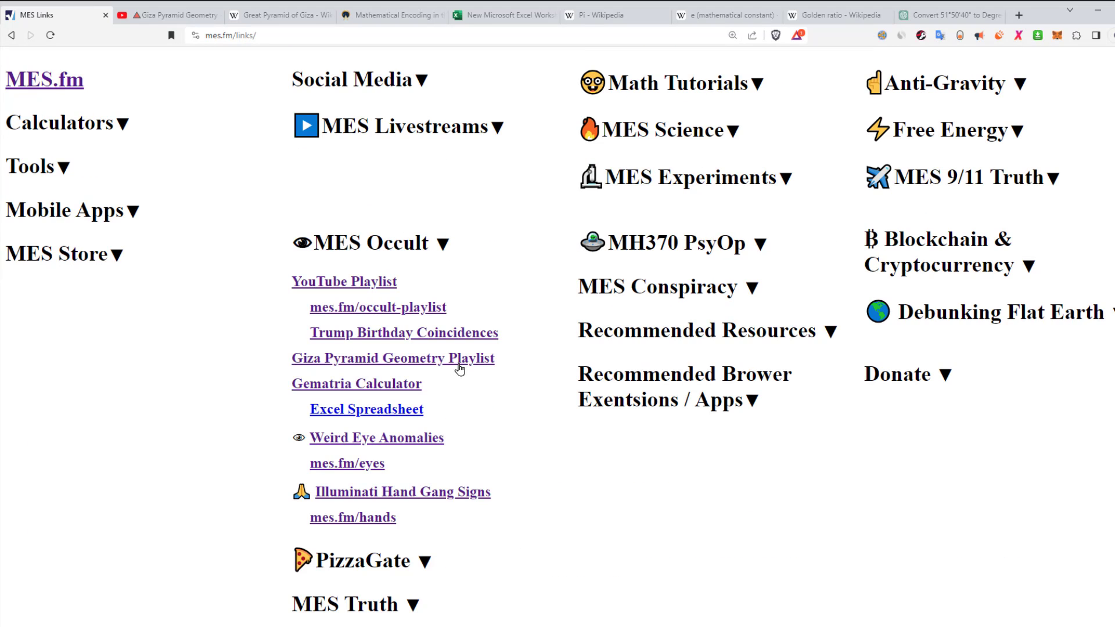
# Highlight the Giza Pyramid Geometry Playlist link, then view the playlist and the Great Pyramid of Giza article
pyautogui.moveTo(521, 366); pyautogui.dragTo(290, 359)
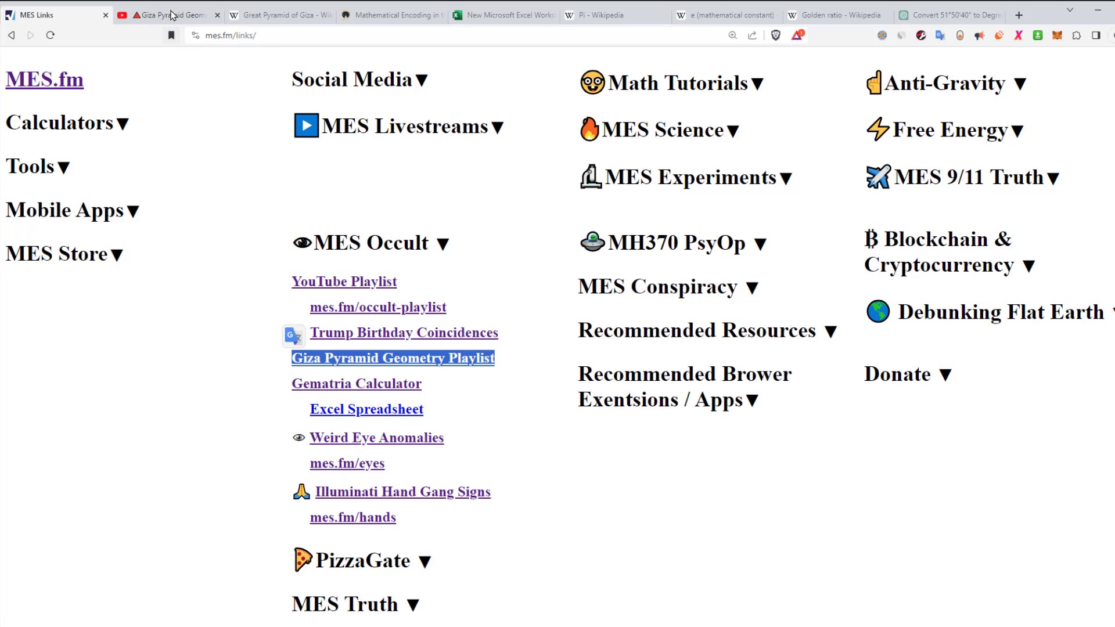
pyautogui.click(171, 12)
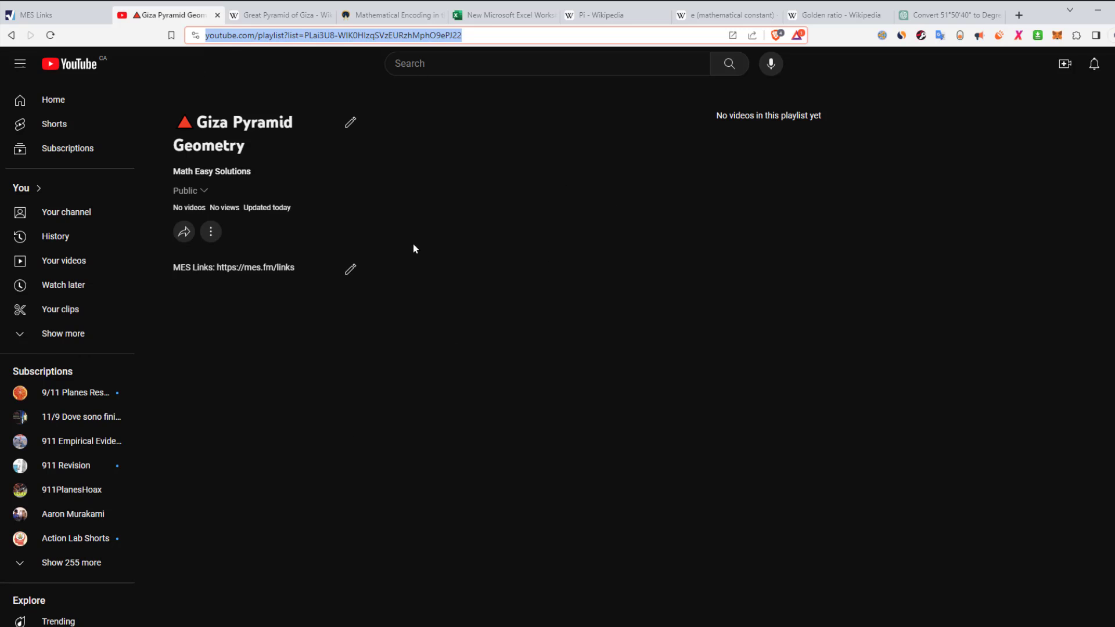
pyautogui.click(279, 15)
# Scroll through the Great Pyramid of Giza article and view the infobox photo full size
pyautogui.scroll(8, 457, 254)
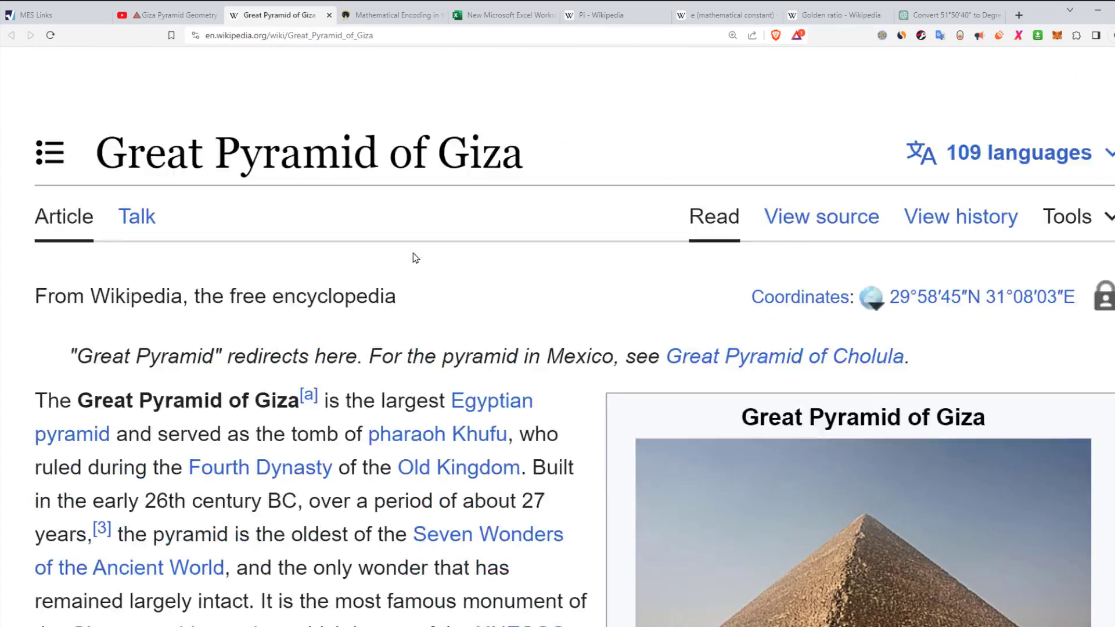
pyautogui.scroll(-3, 413, 256)
pyautogui.scroll(3, 413, 256)
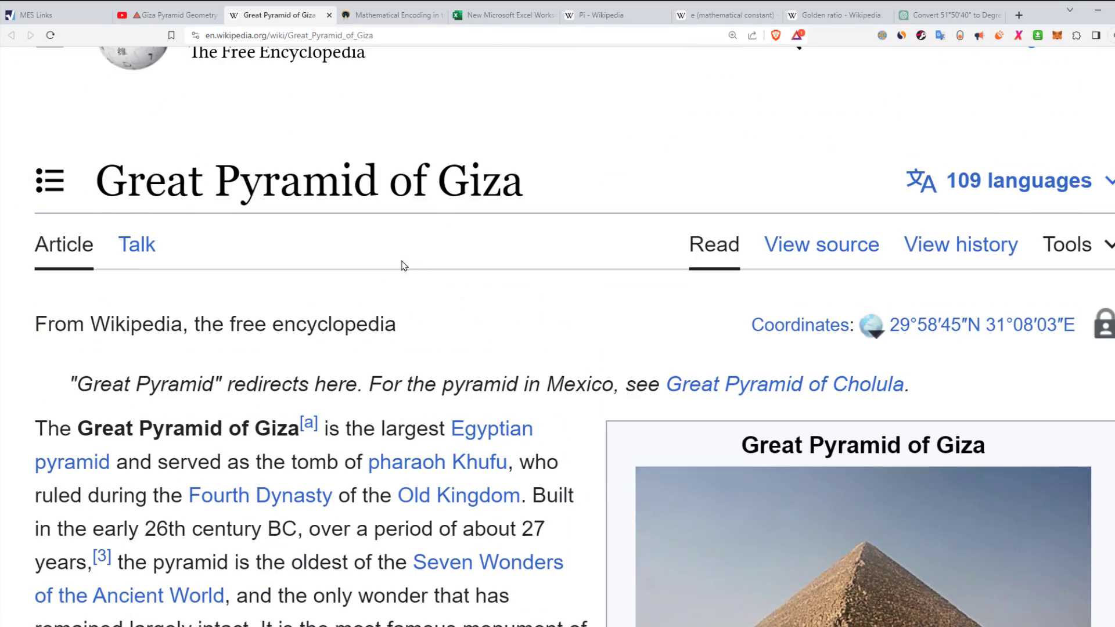
pyautogui.scroll(-3, 400, 263)
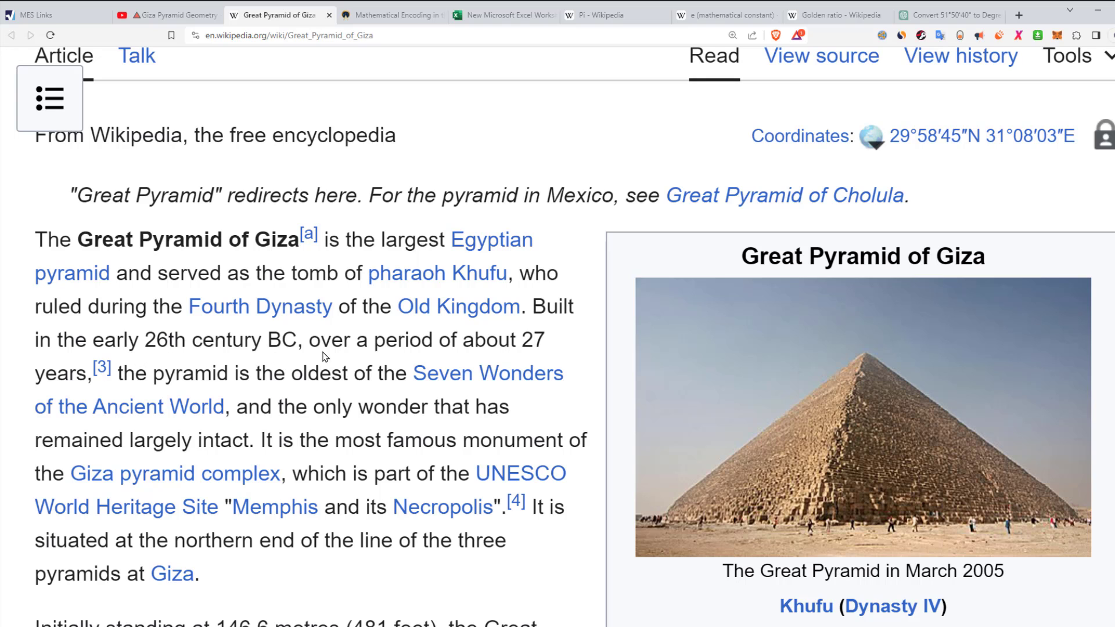
pyautogui.scroll(-1, 256, 347)
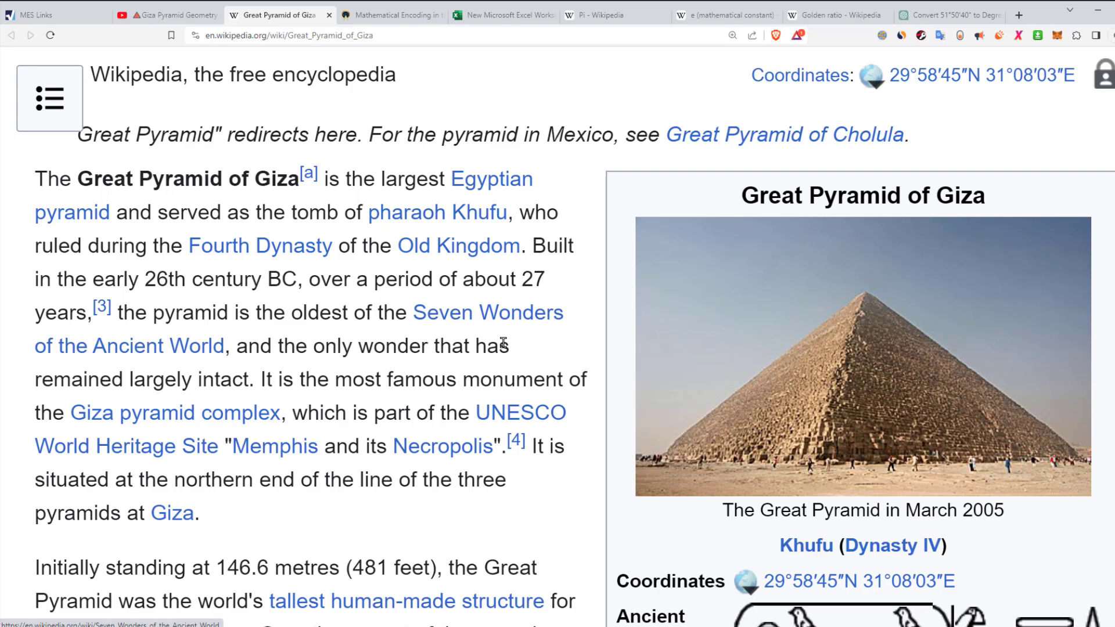
pyautogui.scroll(-1, 302, 323)
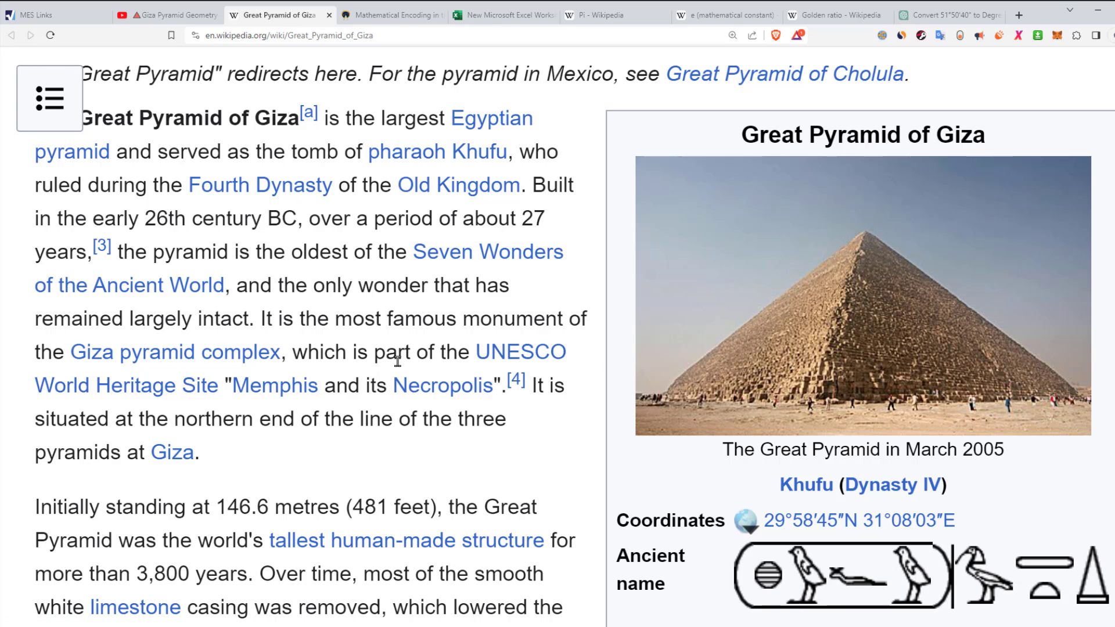
pyautogui.scroll(-2, 436, 337)
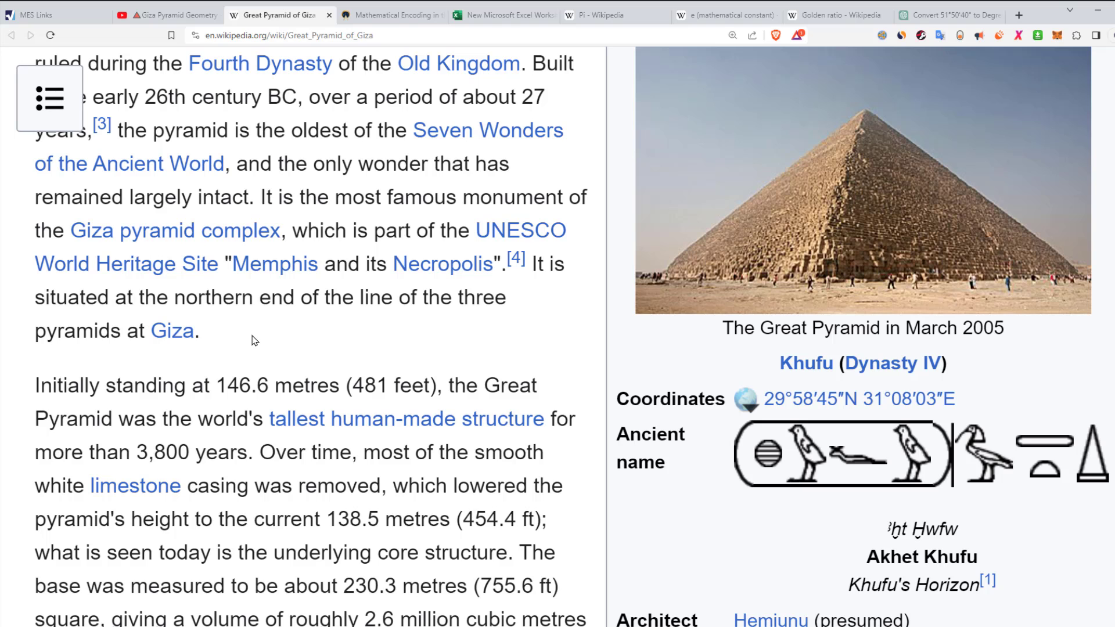
pyautogui.scroll(2, 254, 340)
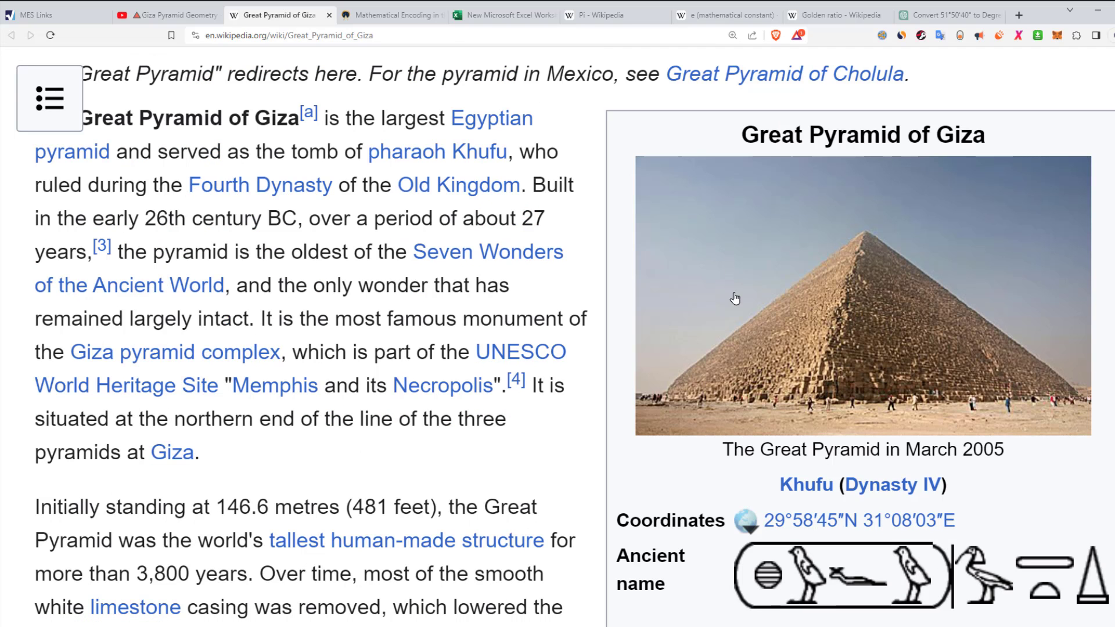
pyautogui.click(883, 285)
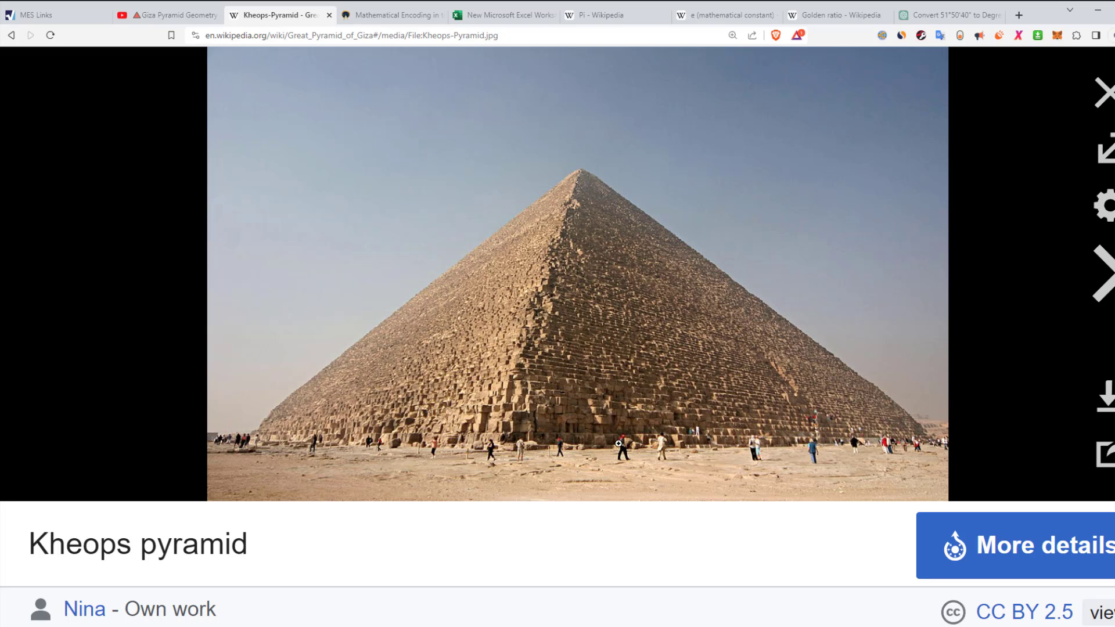
pyautogui.click(1105, 93)
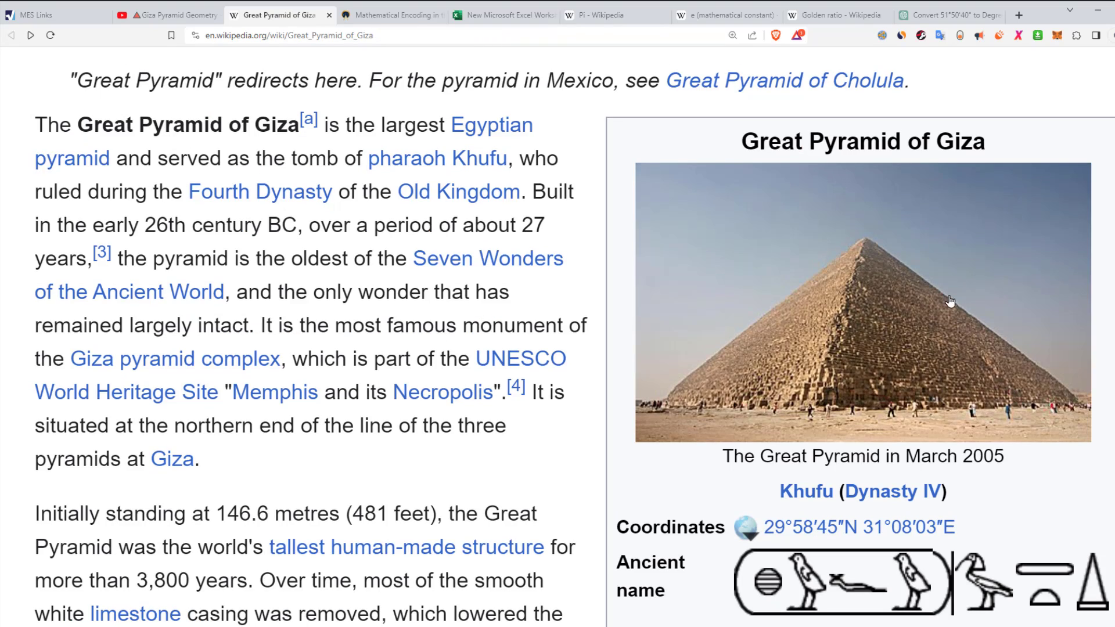
# Scroll down to the dimensions: 280 cubits high, 440-cubit base, 51°50'40" slope
pyautogui.scroll(-2, 945, 308)
pyautogui.scroll(-1, 844, 325)
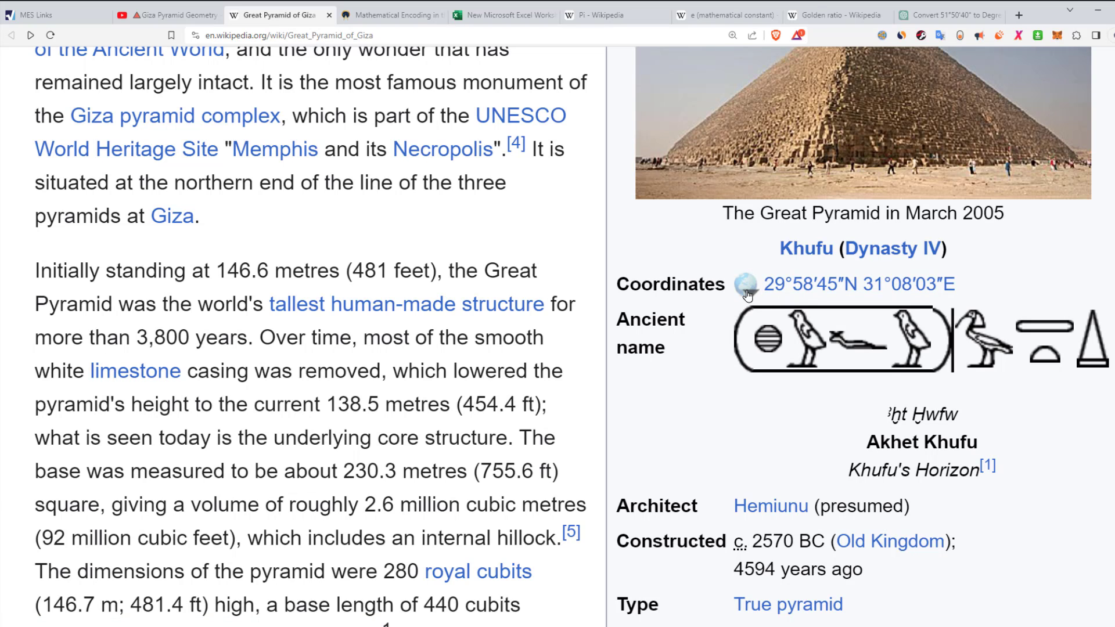
pyautogui.scroll(-1, 748, 295)
pyautogui.scroll(-1, 748, 295)
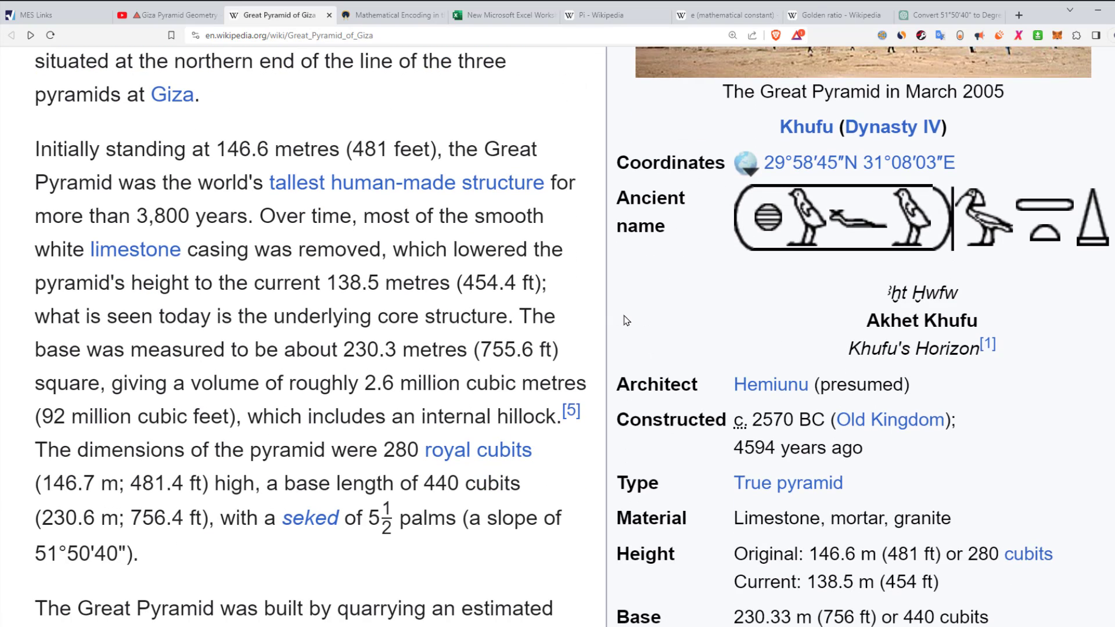
pyautogui.scroll(-1, 626, 320)
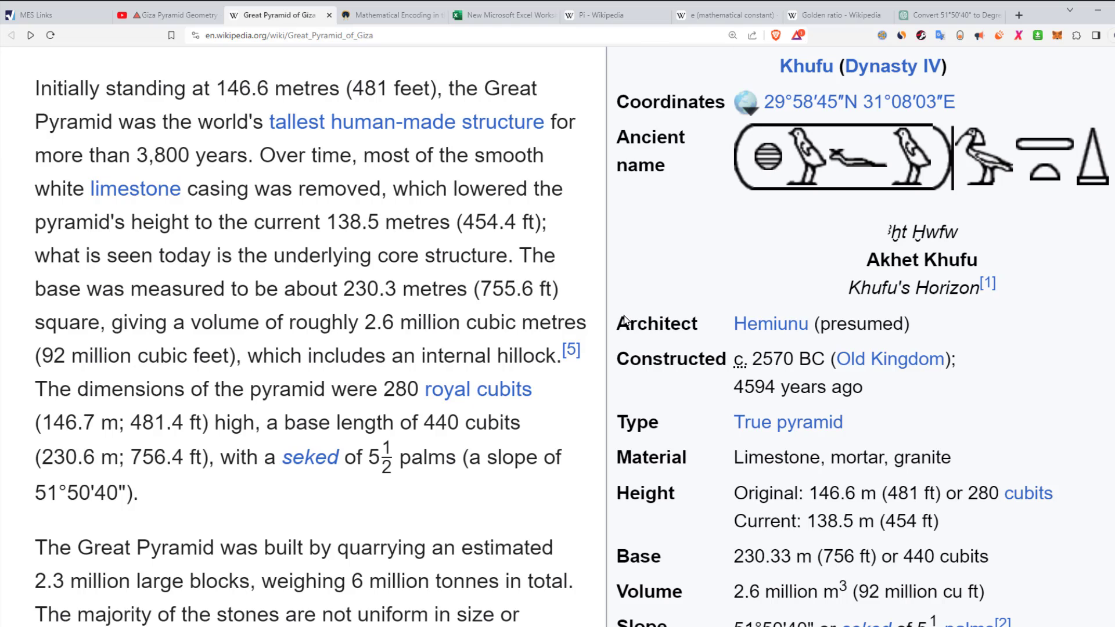
pyautogui.scroll(-2, 625, 320)
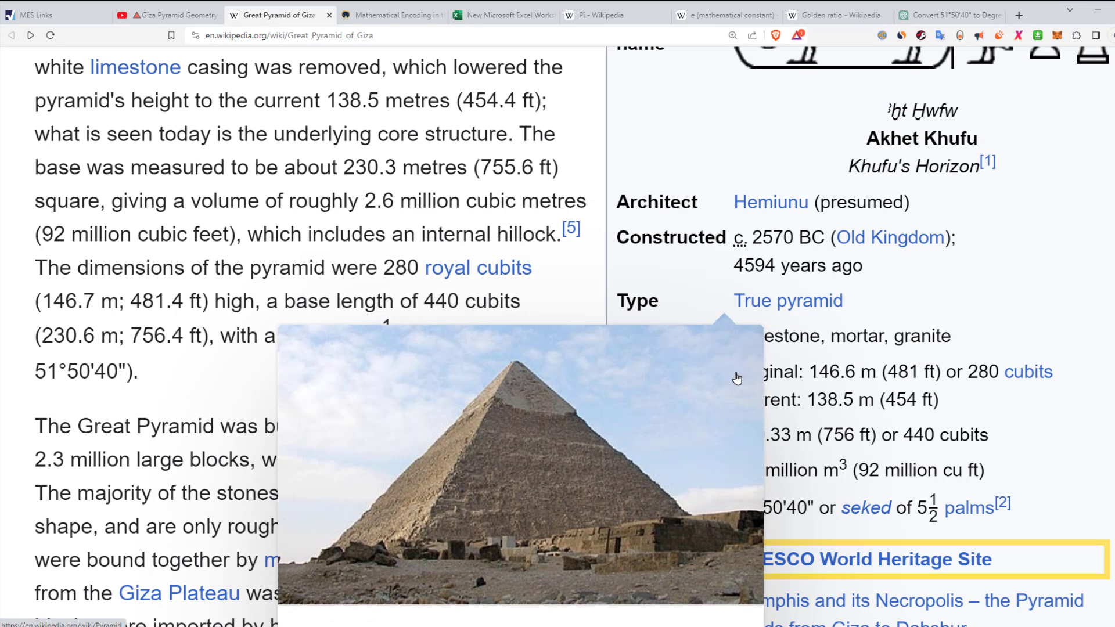
pyautogui.scroll(-2, 833, 388)
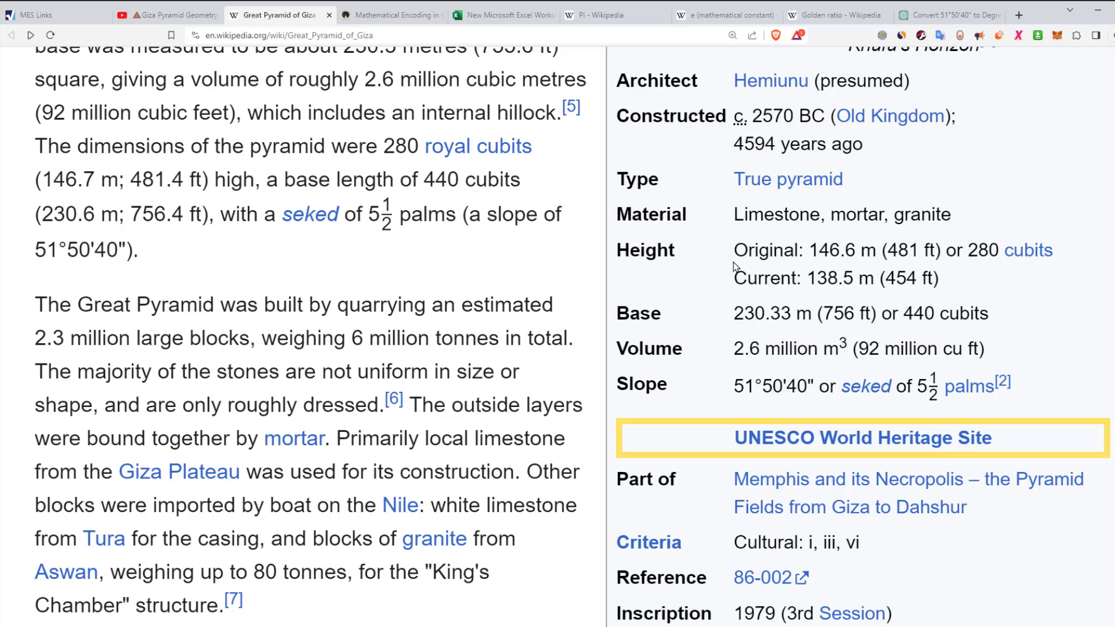
pyautogui.moveTo(734, 249); pyautogui.dragTo(880, 242)
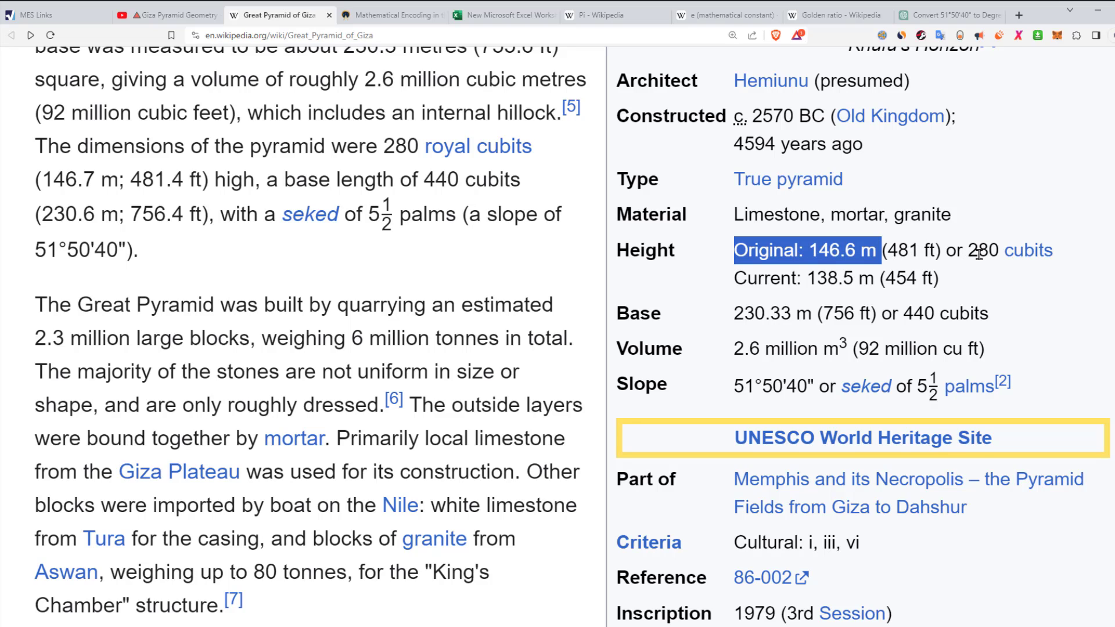
pyautogui.moveTo(876, 250); pyautogui.dragTo(821, 250)
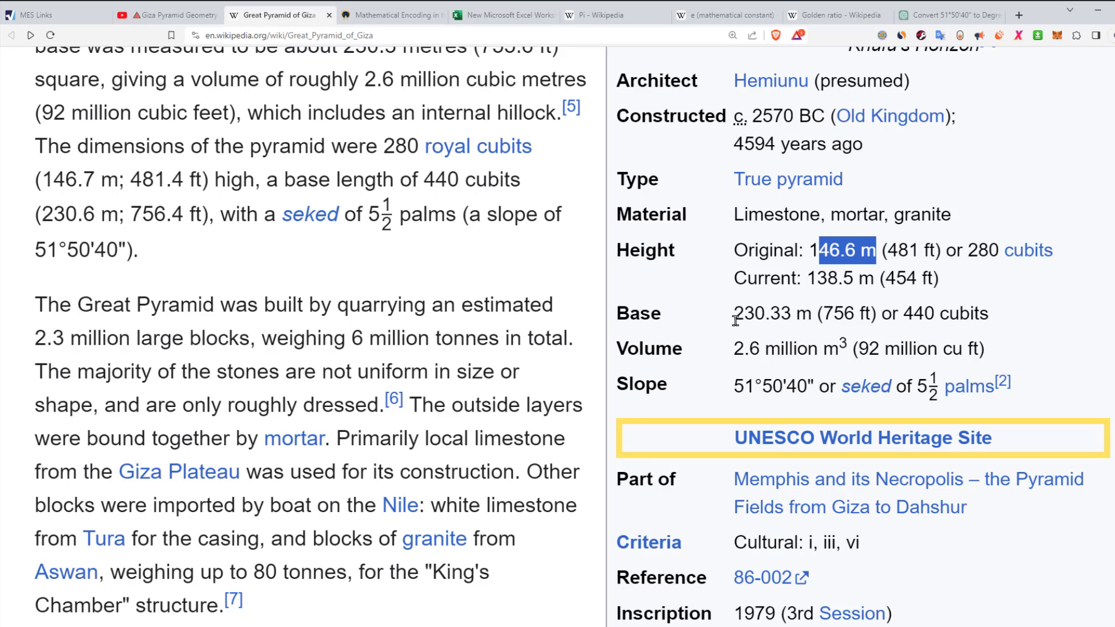
pyautogui.moveTo(735, 319); pyautogui.dragTo(798, 316)
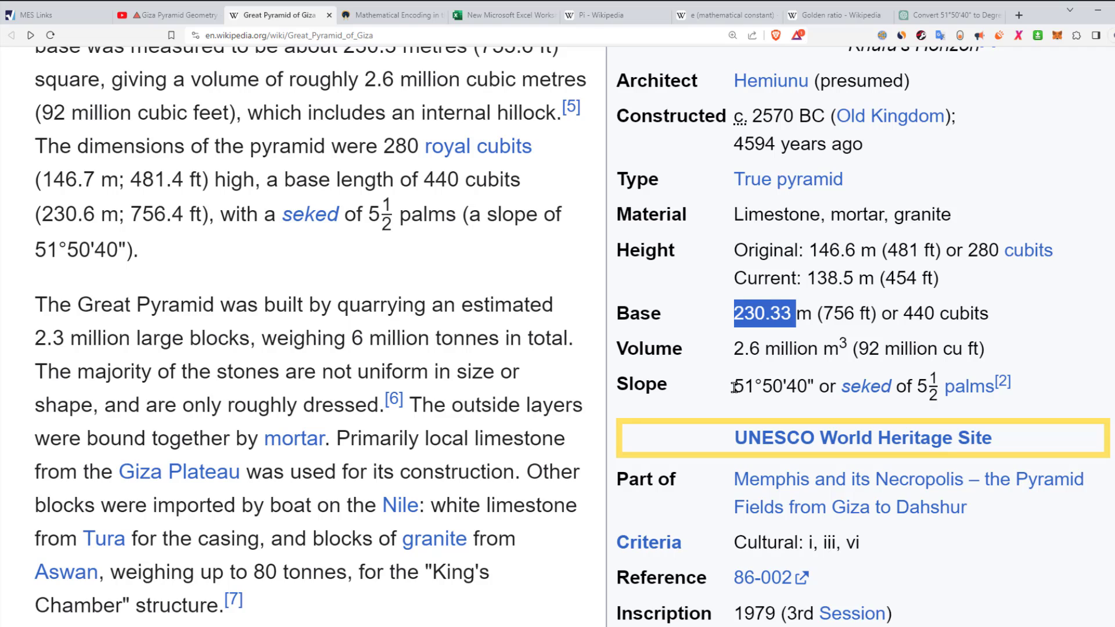
pyautogui.moveTo(734, 387); pyautogui.dragTo(813, 382)
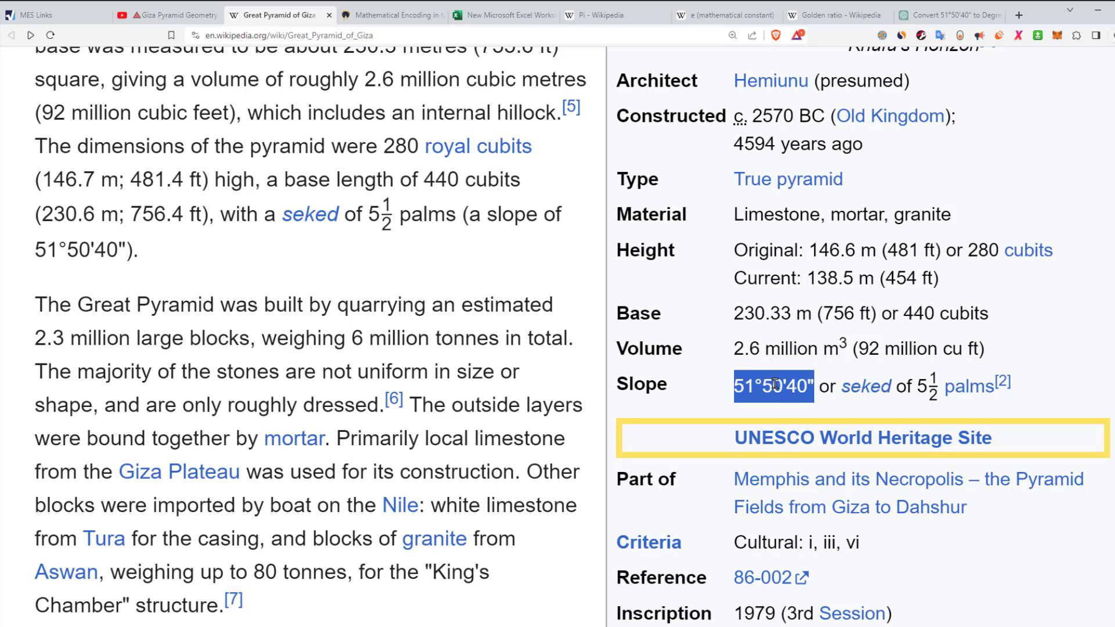
pyautogui.scroll(-7, 774, 384)
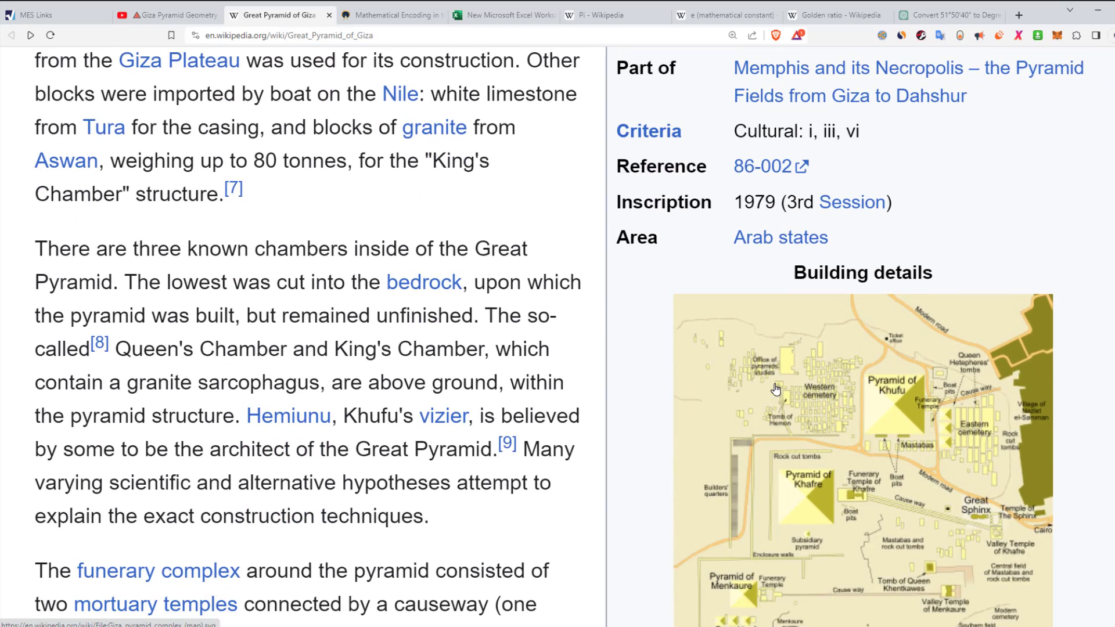
pyautogui.scroll(-1, 871, 417)
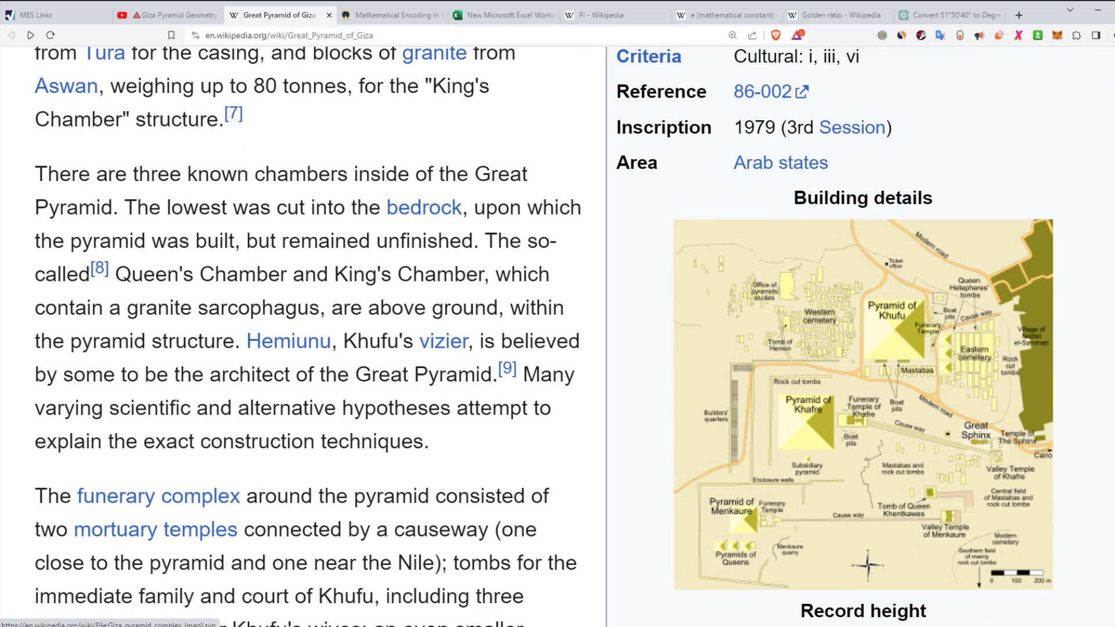
pyautogui.click(874, 403)
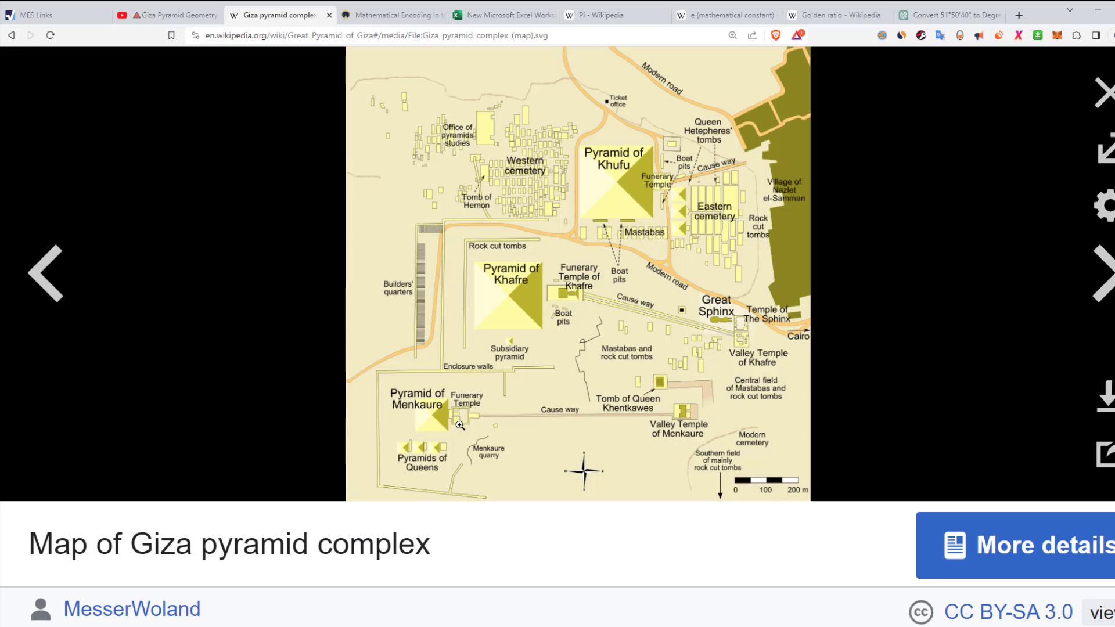
pyautogui.click(1104, 93)
# Switch to the Mathematical Encoding in the Great Pyramid article and scroll through it
pyautogui.click(388, 17)
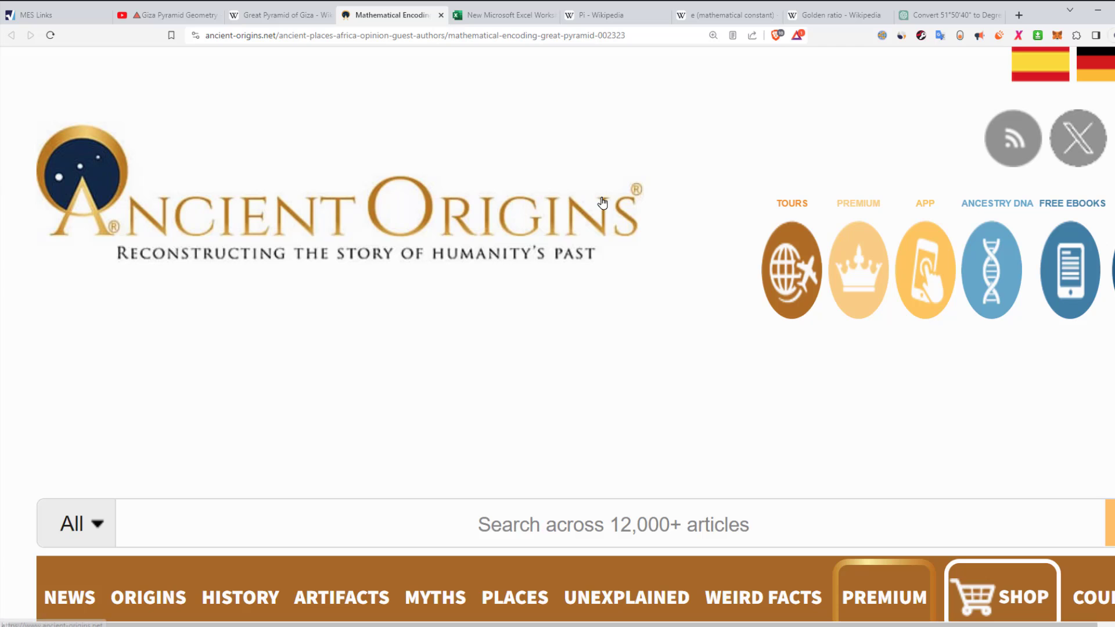
pyautogui.scroll(-1, 602, 203)
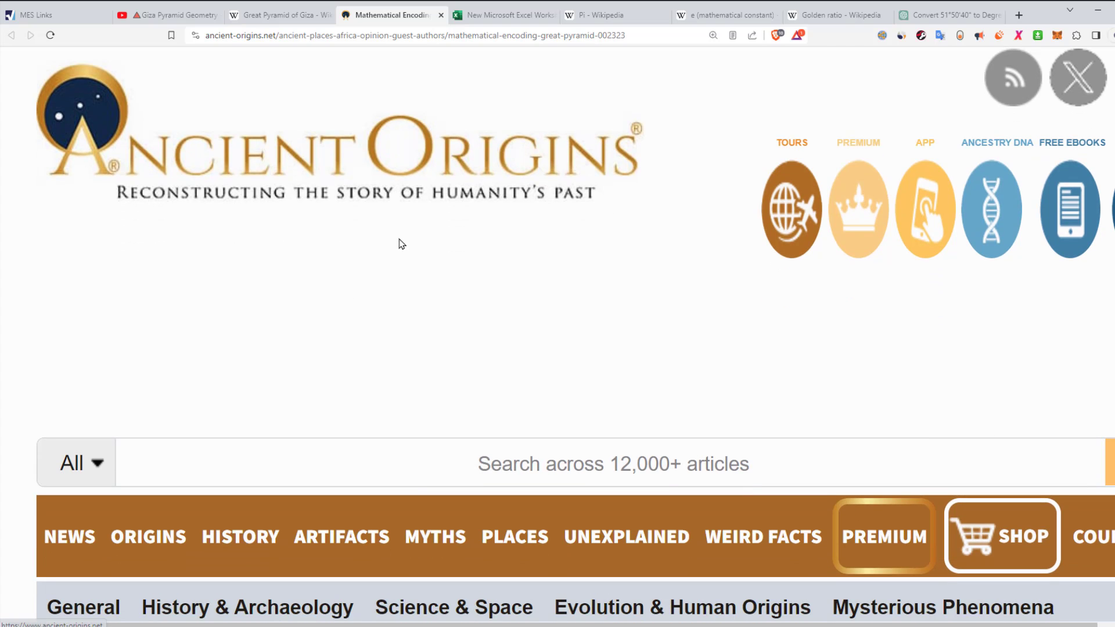
pyautogui.scroll(-2, 336, 232)
pyautogui.scroll(-4, 337, 235)
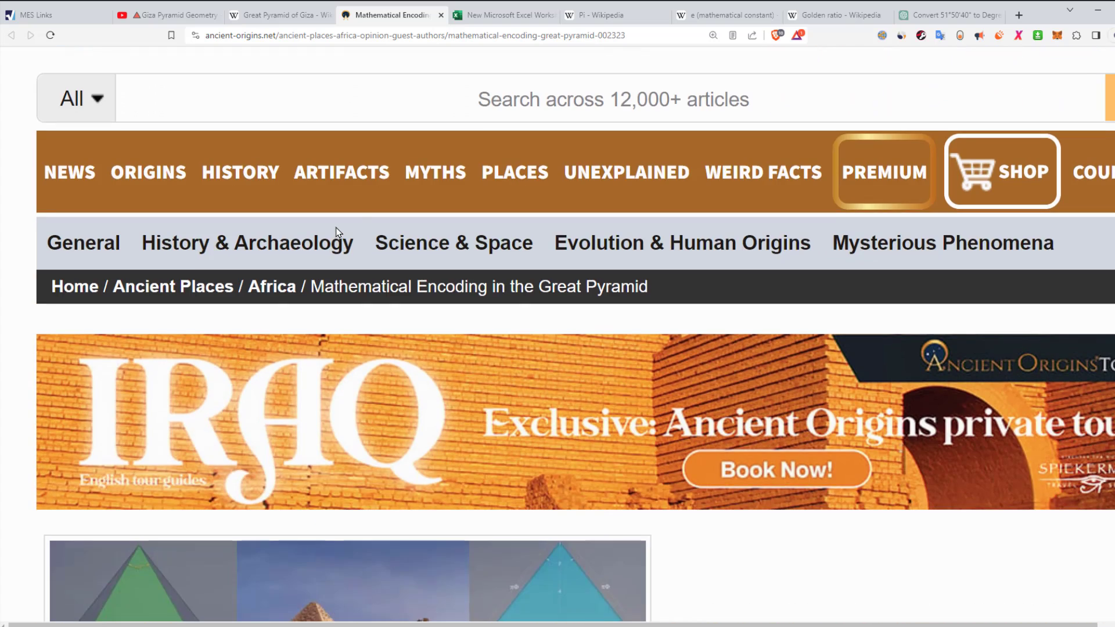
pyautogui.scroll(7, 336, 238)
pyautogui.scroll(-7, 474, 233)
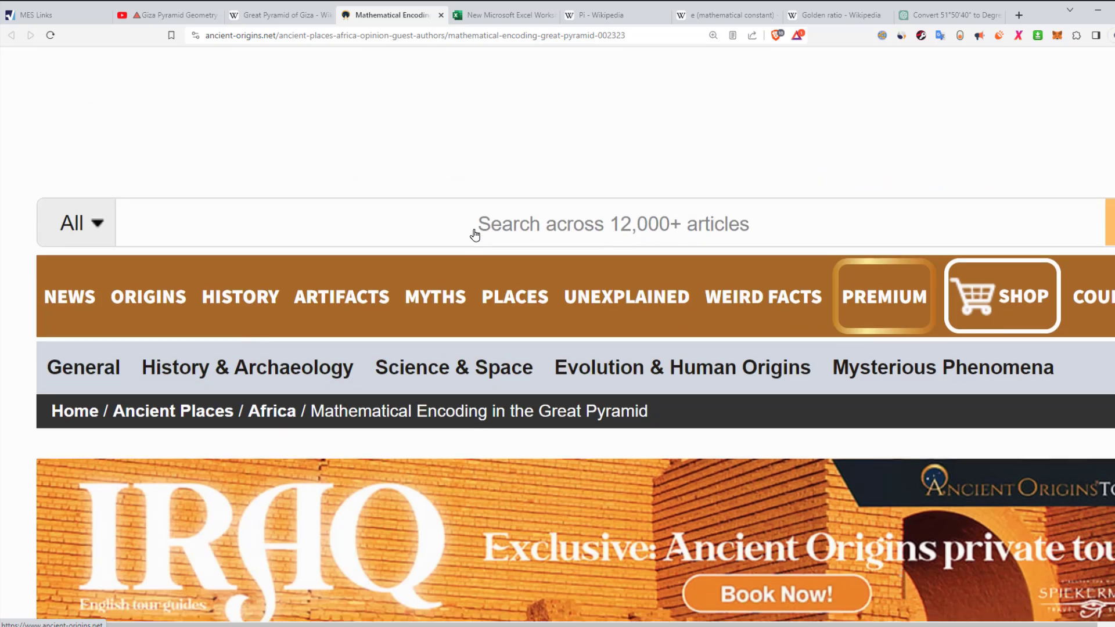
pyautogui.scroll(5, 465, 224)
pyautogui.scroll(-5, 527, 163)
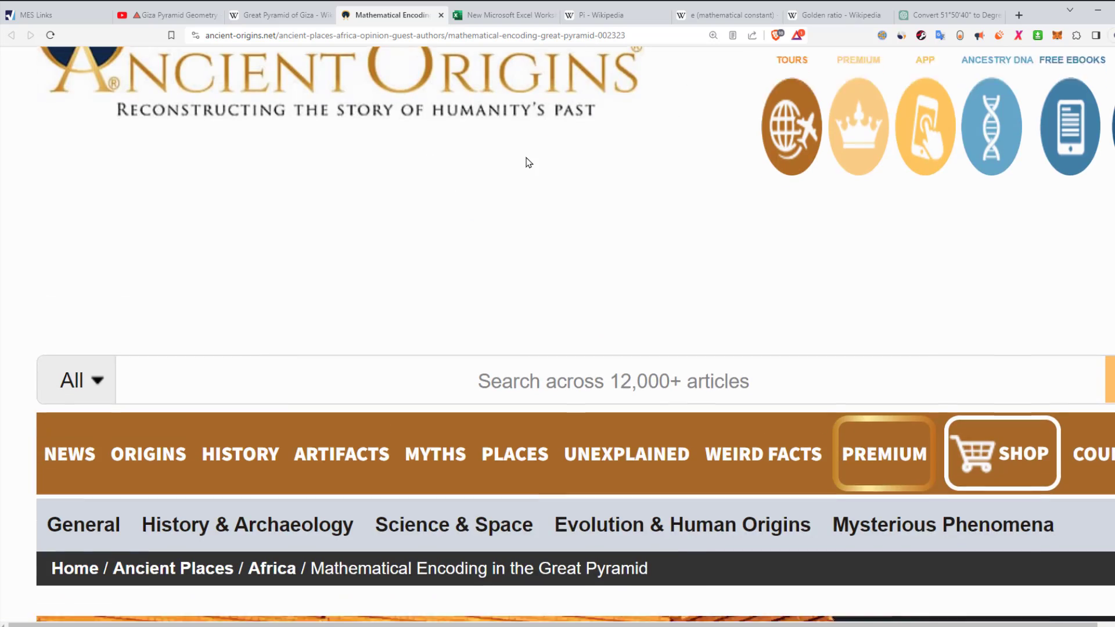
pyautogui.scroll(4, 527, 164)
pyautogui.scroll(-5, 511, 197)
pyautogui.scroll(-9, 505, 262)
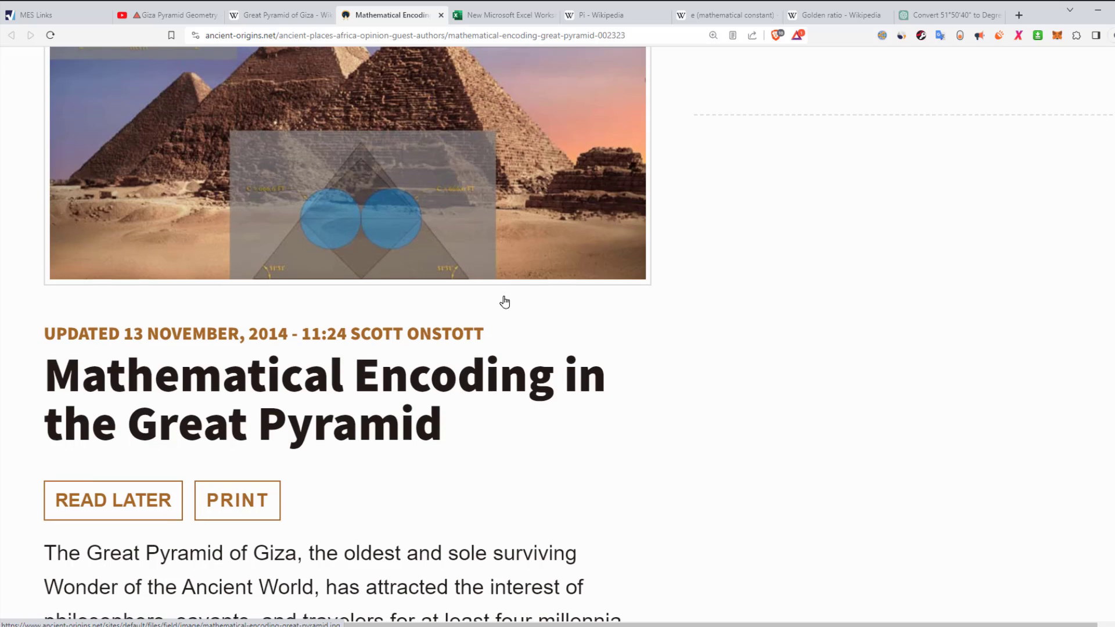
pyautogui.scroll(-1, 407, 232)
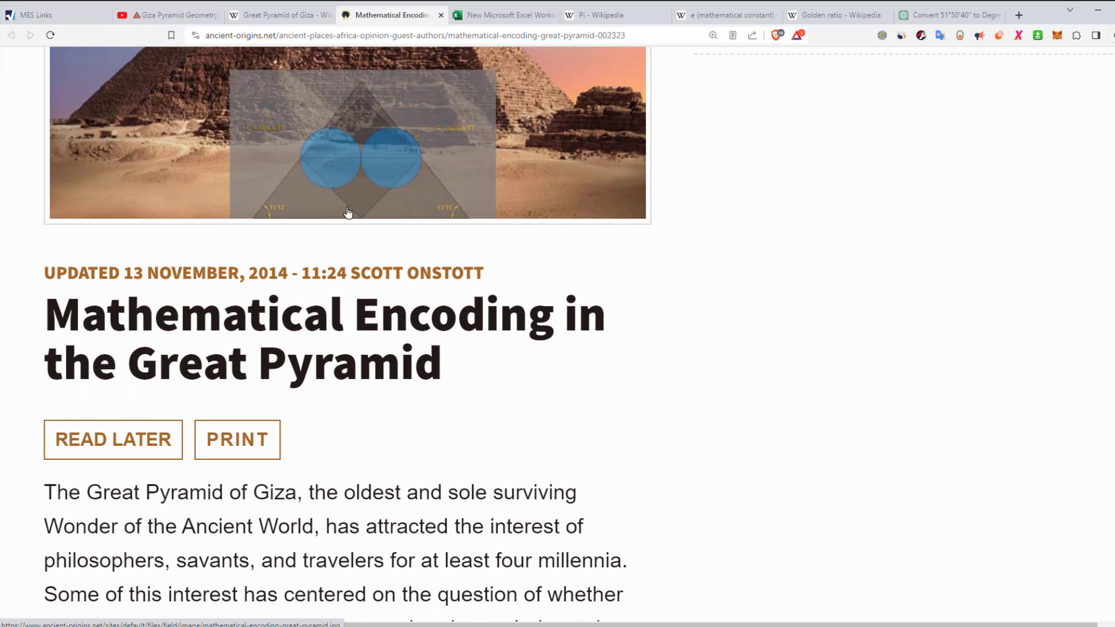
pyautogui.scroll(-3, 406, 227)
pyautogui.scroll(-8, 406, 227)
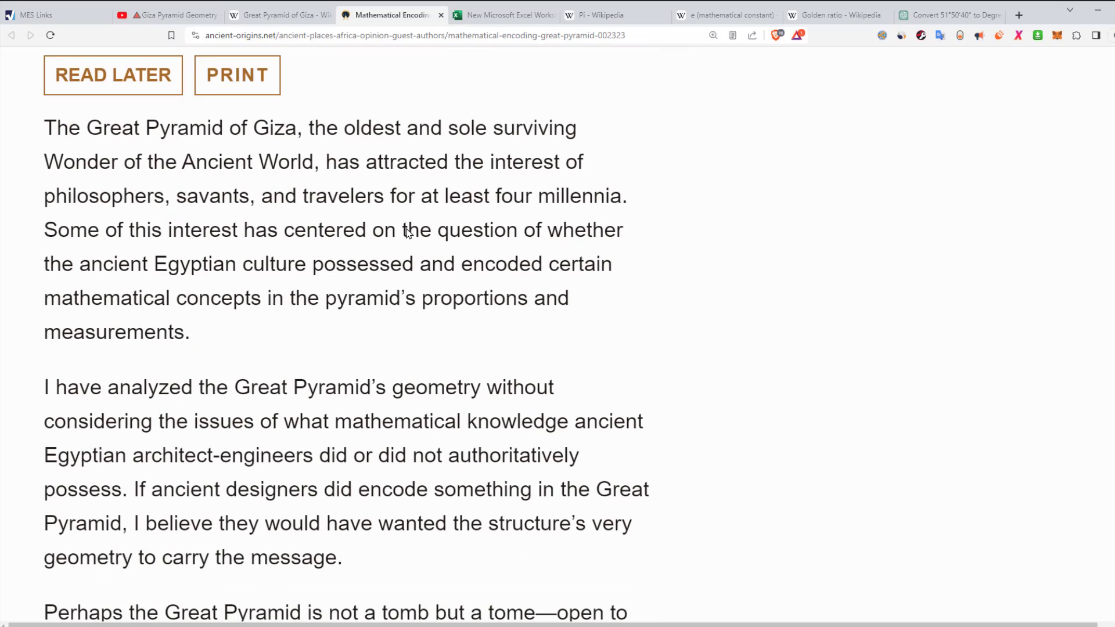
pyautogui.scroll(-4, 406, 227)
pyautogui.scroll(-18, 406, 227)
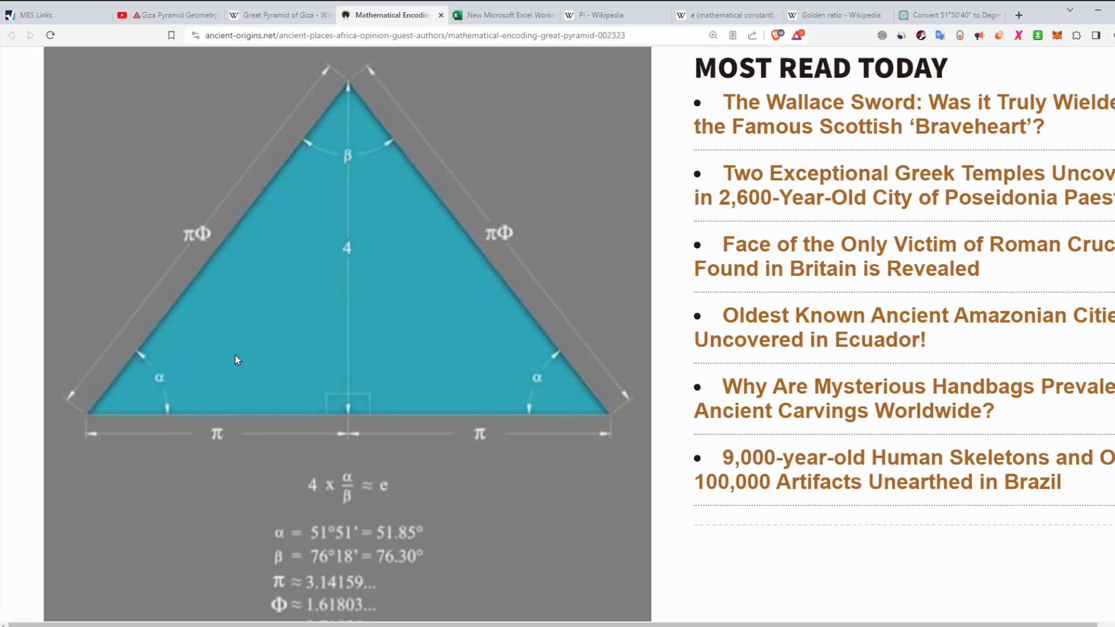
# Scroll to the tan/cos/sin equations and select the cos equation's 99.95% accuracy value
pyautogui.scroll(-1, 391, 421)
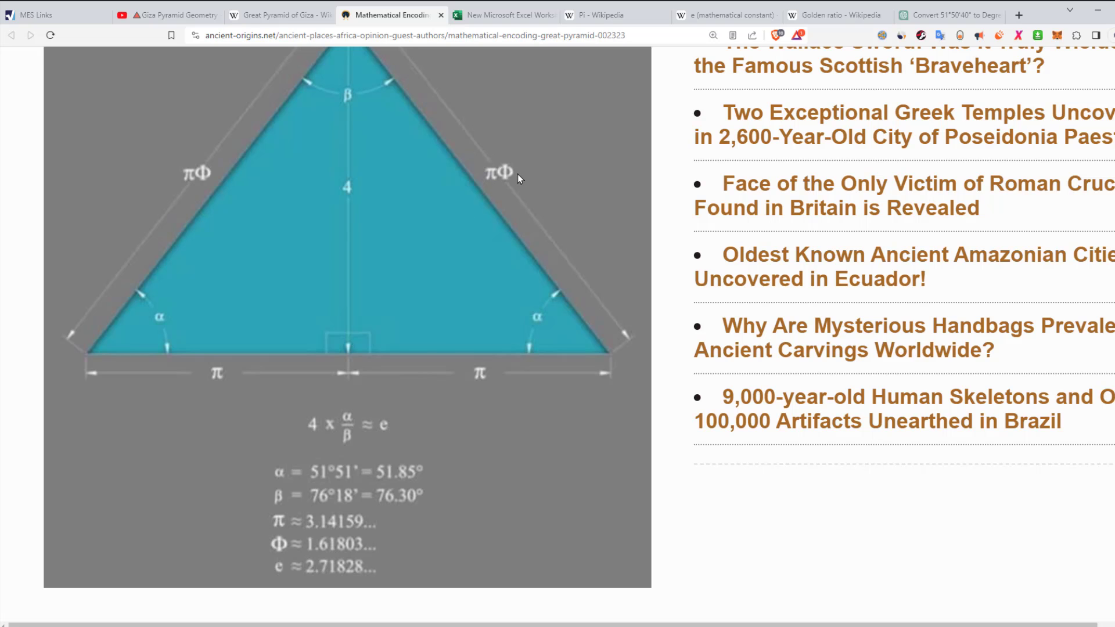
pyautogui.scroll(-7, 520, 178)
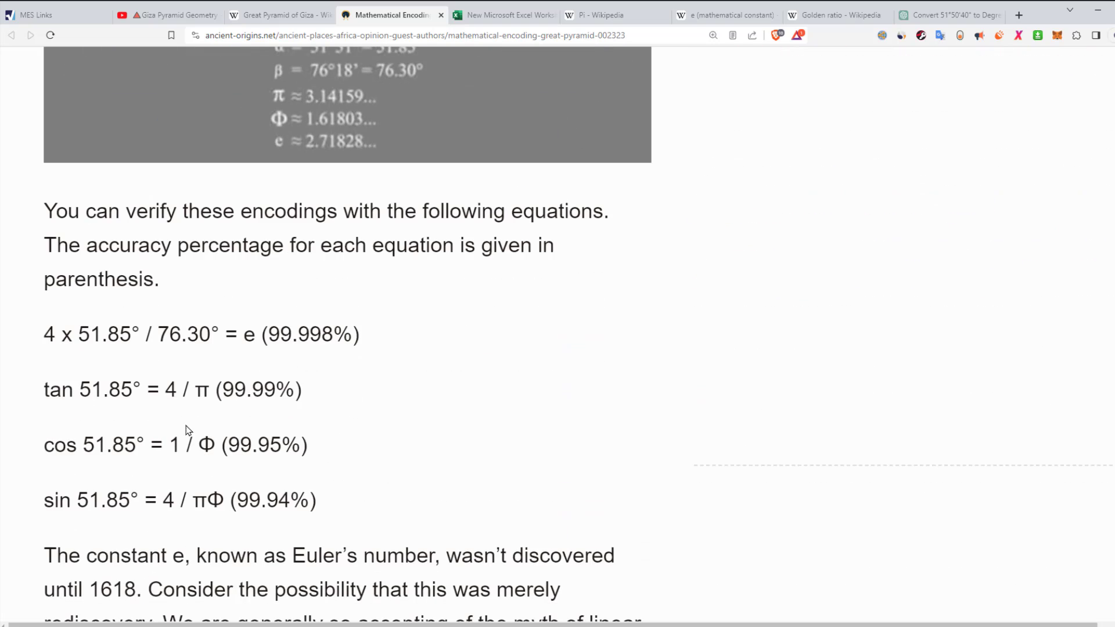
pyautogui.scroll(-2, 225, 443)
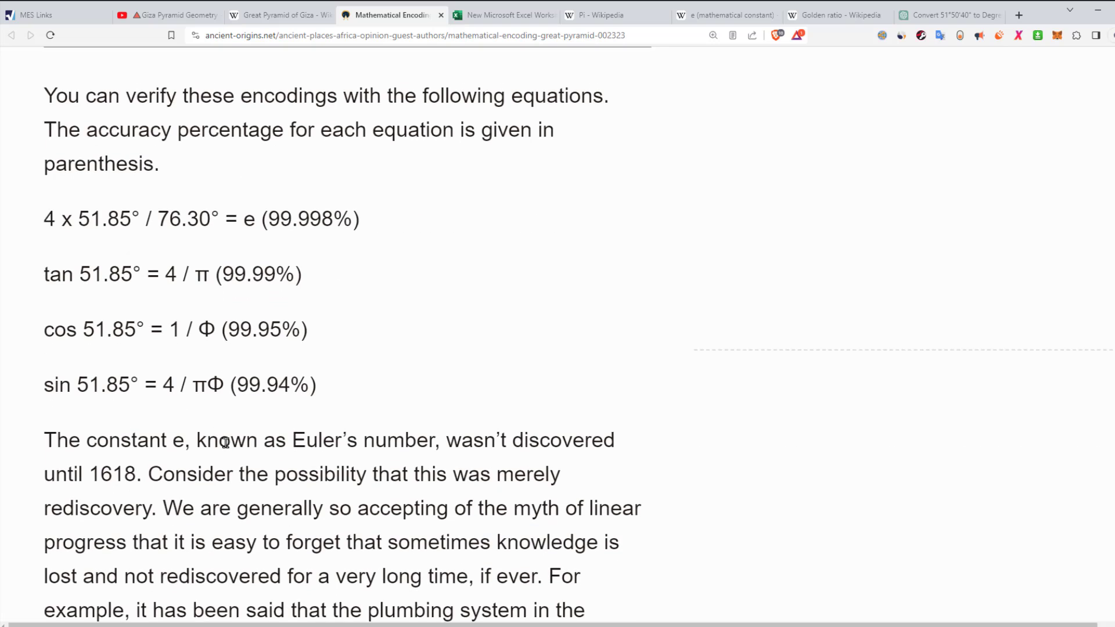
pyautogui.moveTo(234, 322); pyautogui.dragTo(313, 326)
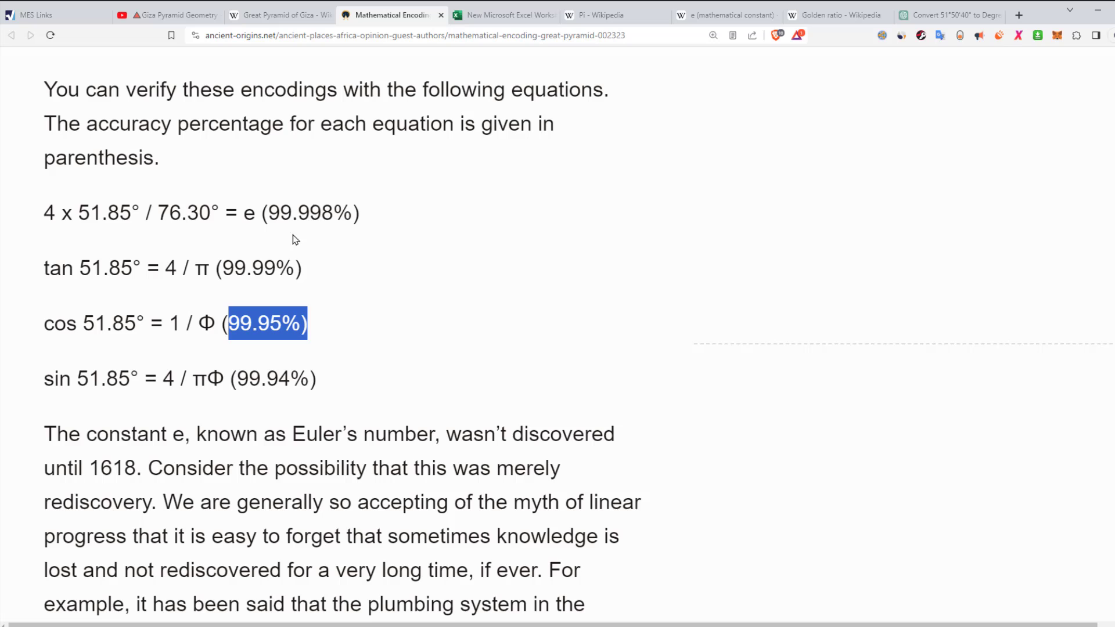
pyautogui.scroll(-2, 377, 258)
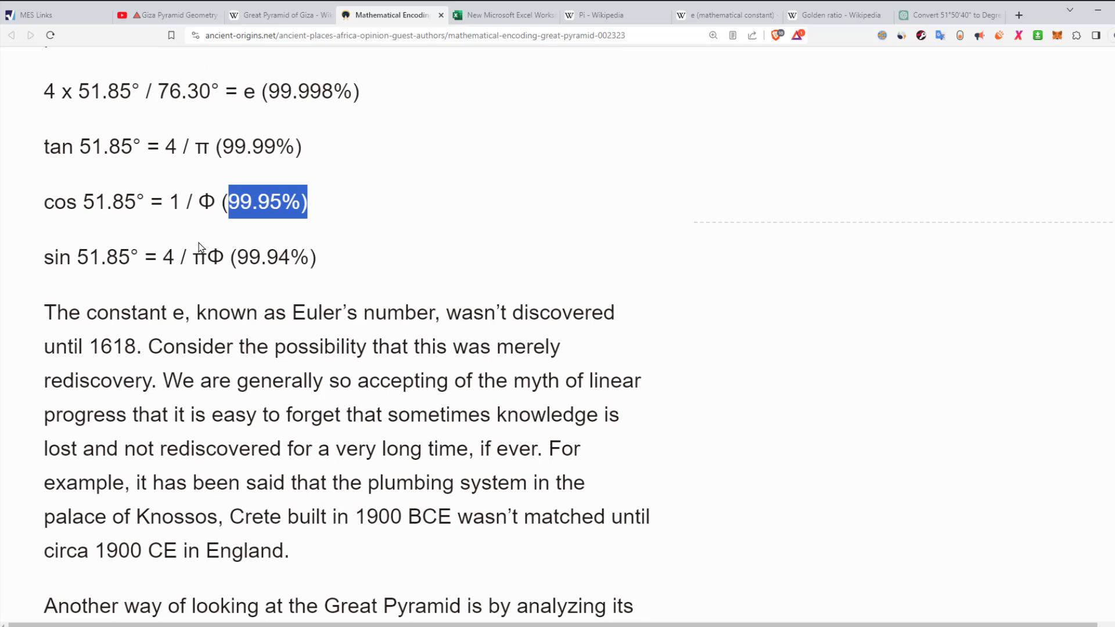
pyautogui.scroll(-3, 304, 229)
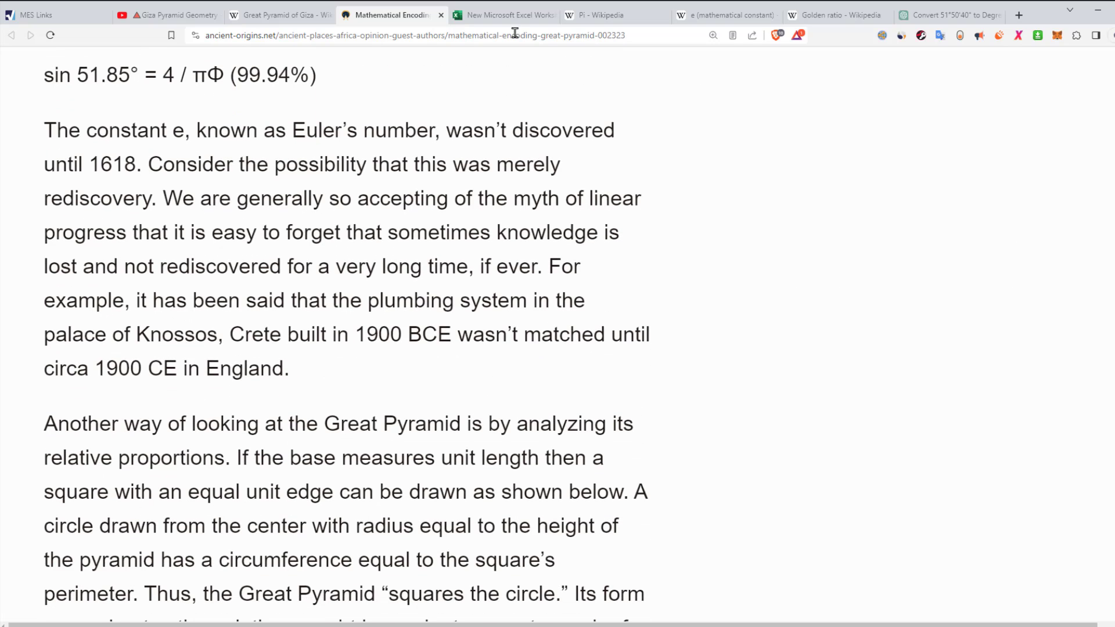
# Bring up the Excel Geometry sheet listing pyramid heights, base lengths and the 51.8° slope
pyautogui.click(499, 16)
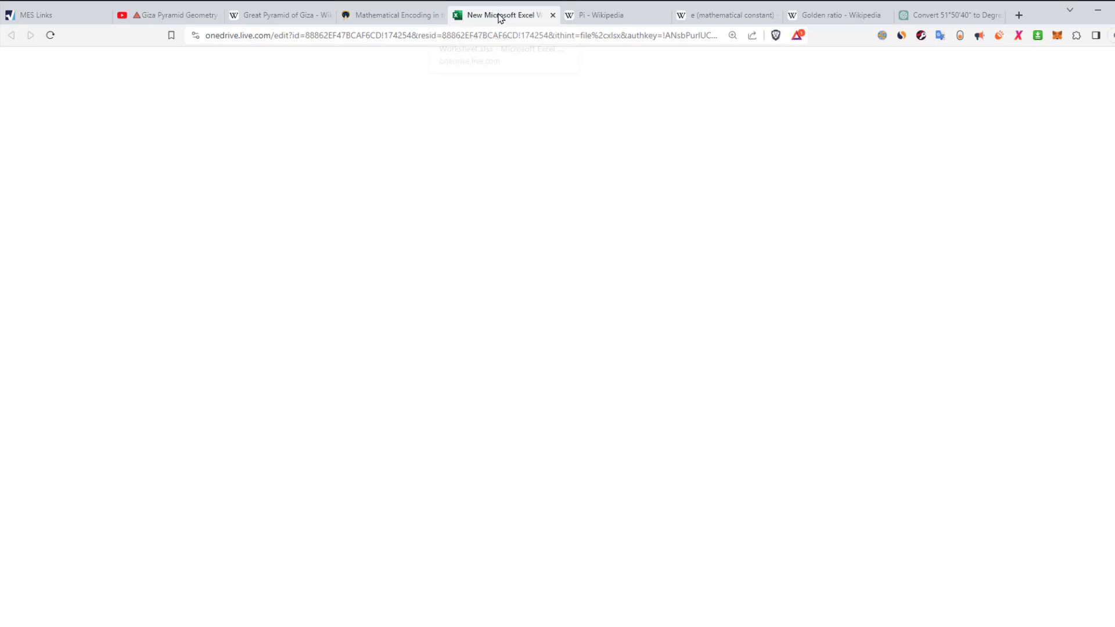
pyautogui.click(405, 331)
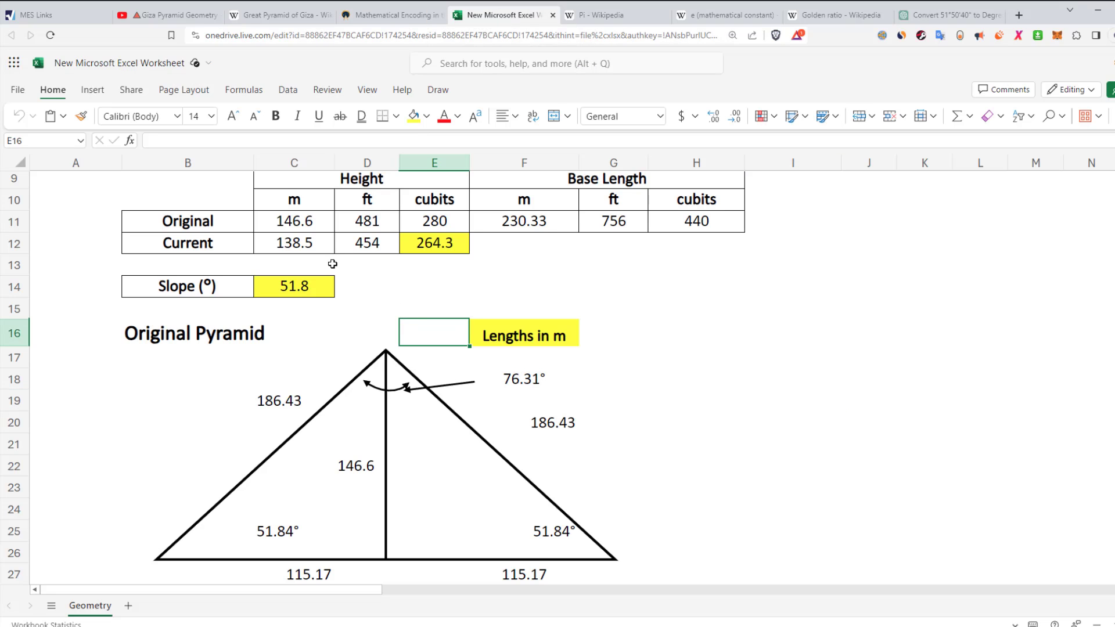
pyautogui.scroll(3, 331, 261)
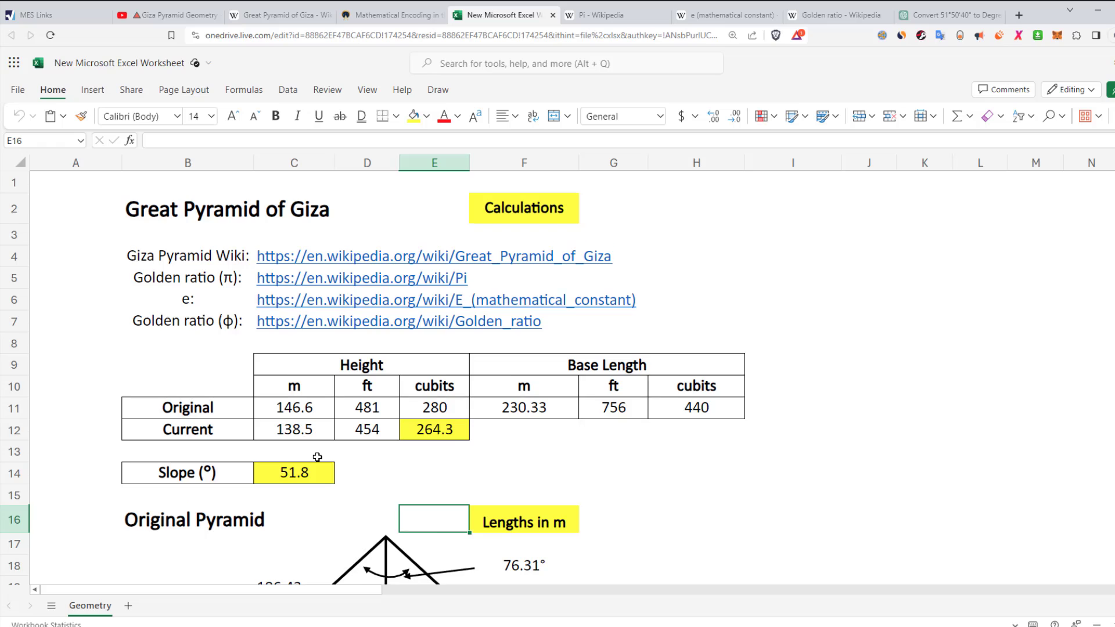
pyautogui.scroll(-4, 317, 456)
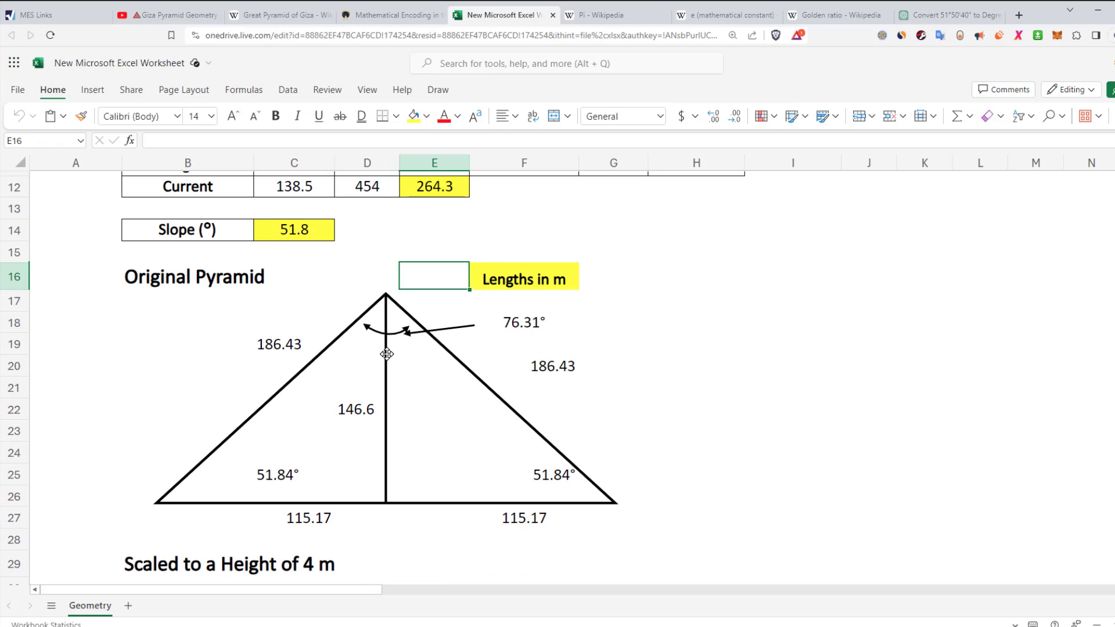
# Go to the Pi article and select the leading digits of pi in its infobox
pyautogui.click(607, 17)
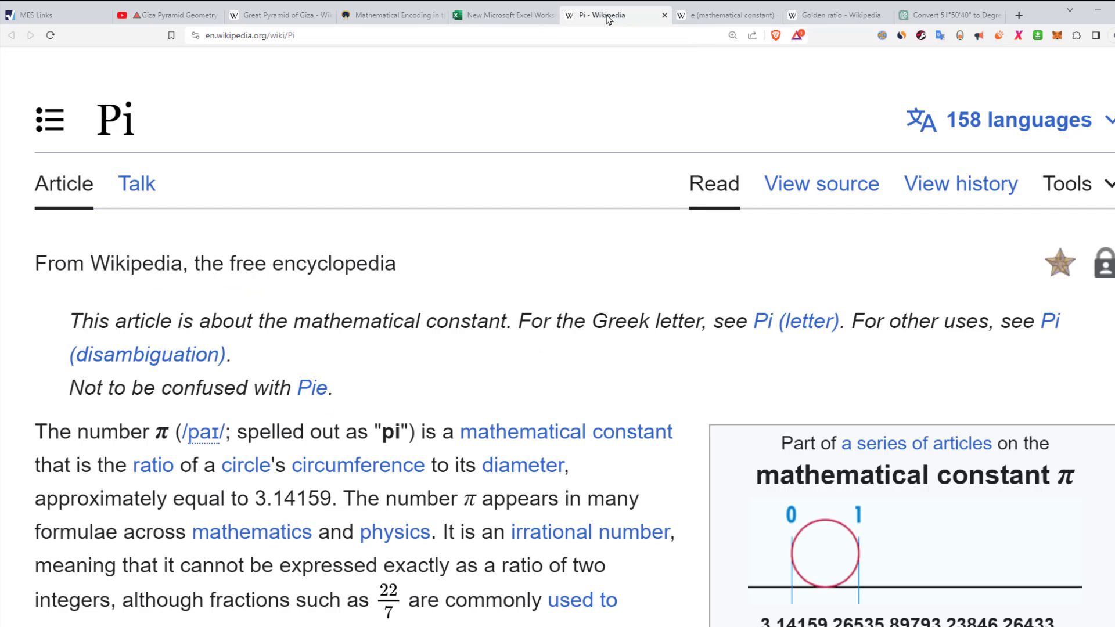
pyautogui.scroll(-3, 486, 298)
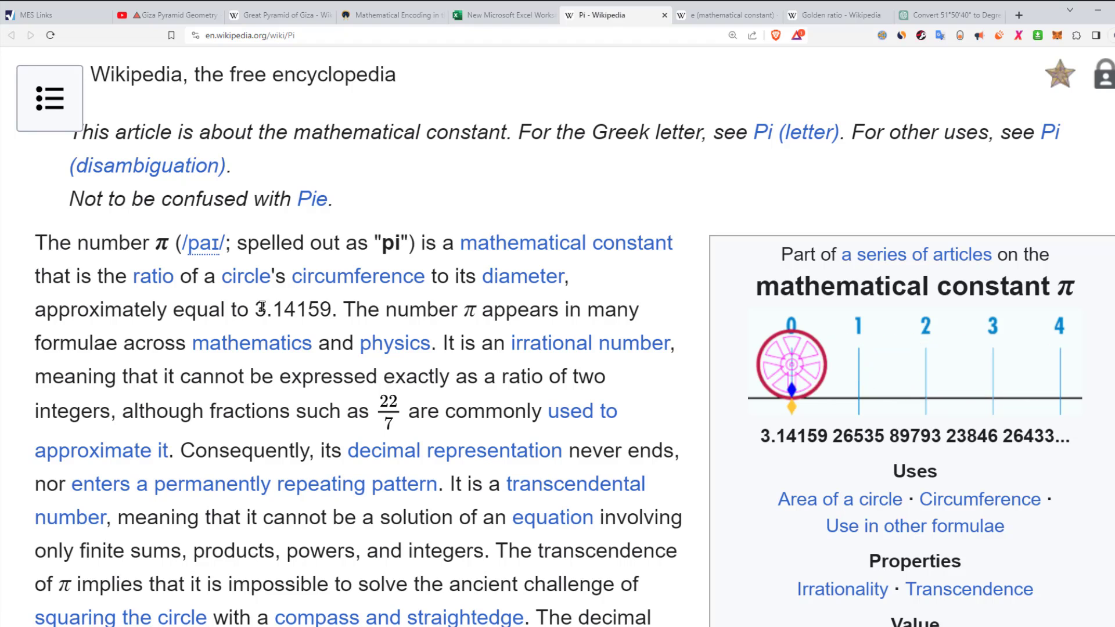
pyautogui.moveTo(252, 311); pyautogui.dragTo(331, 311)
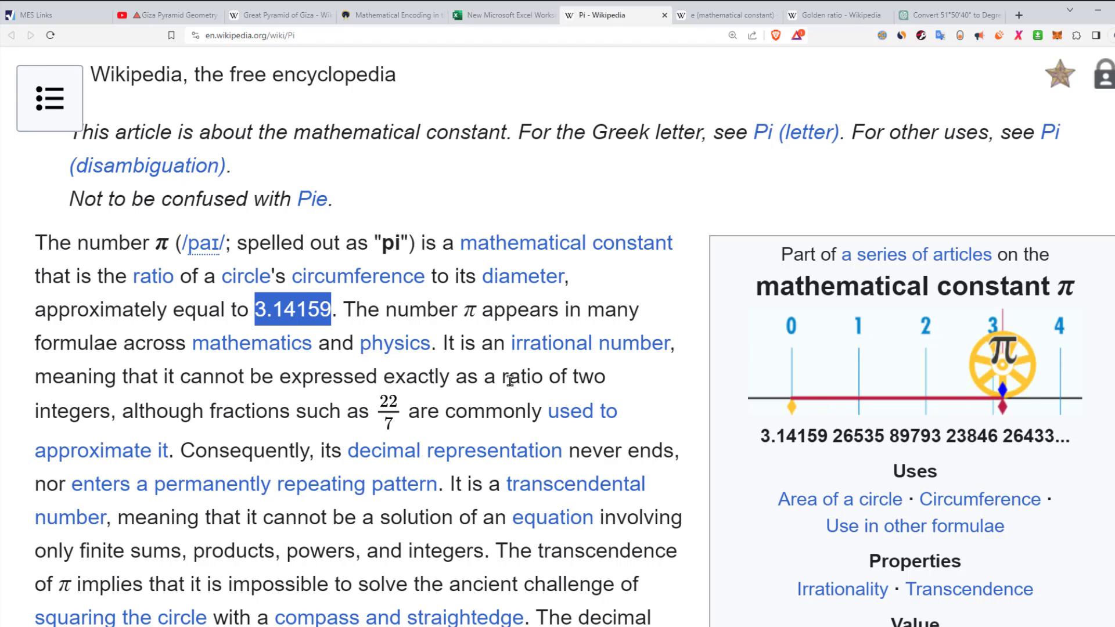
pyautogui.scroll(-3, 702, 341)
pyautogui.moveTo(759, 255); pyautogui.dragTo(865, 259)
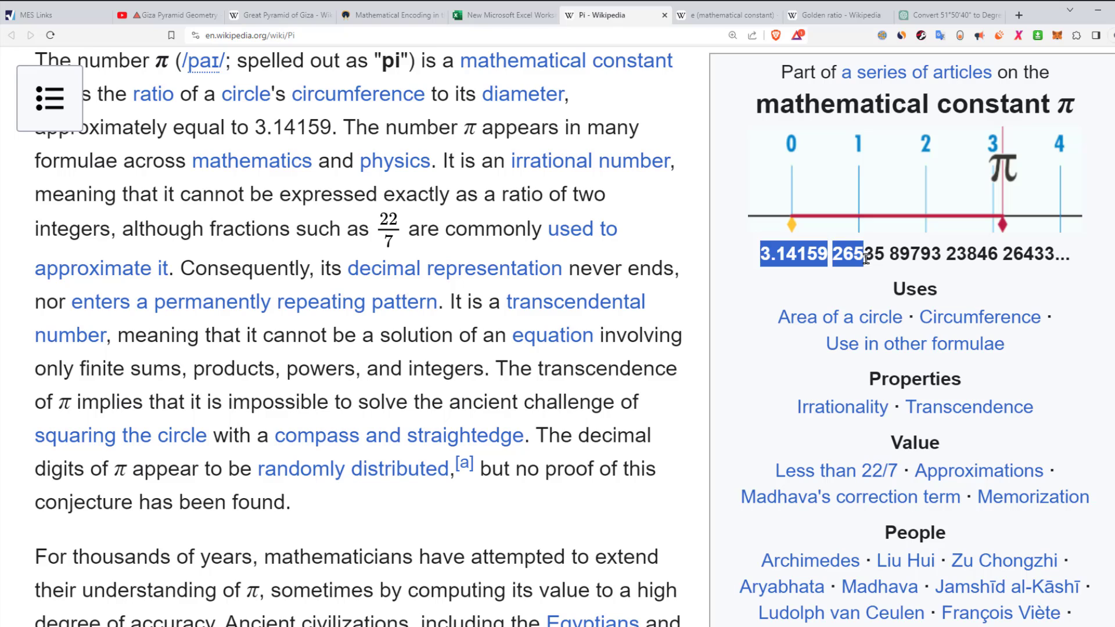
# Move via the e article to the Golden ratio article and mark φ ≈ 1.618 033 988 749
pyautogui.click(695, 16)
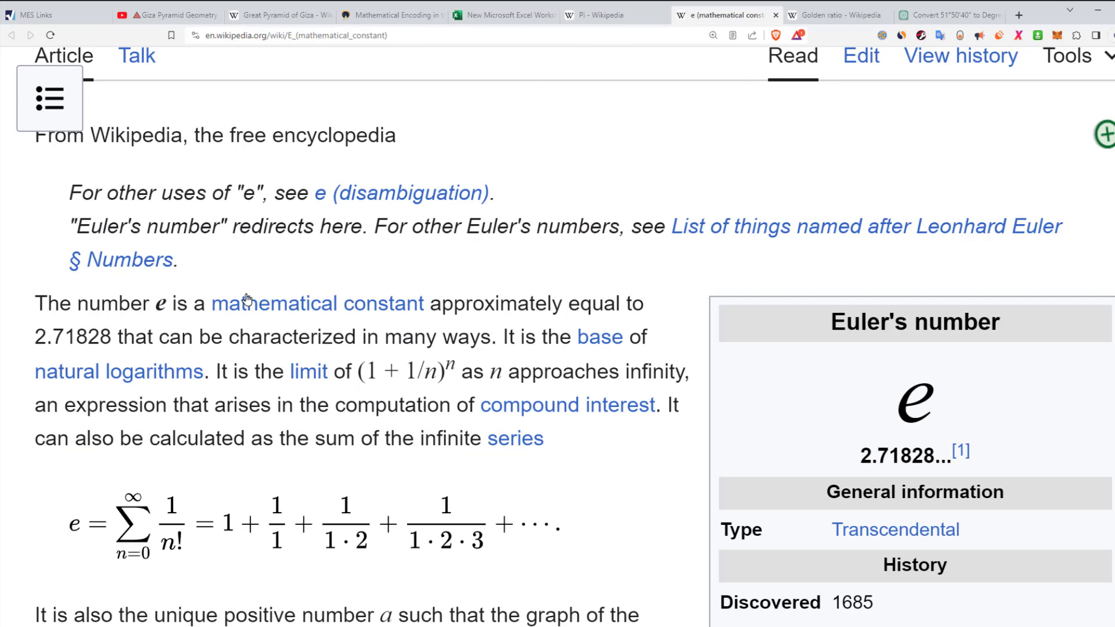
pyautogui.click(837, 15)
pyautogui.scroll(-4, 356, 365)
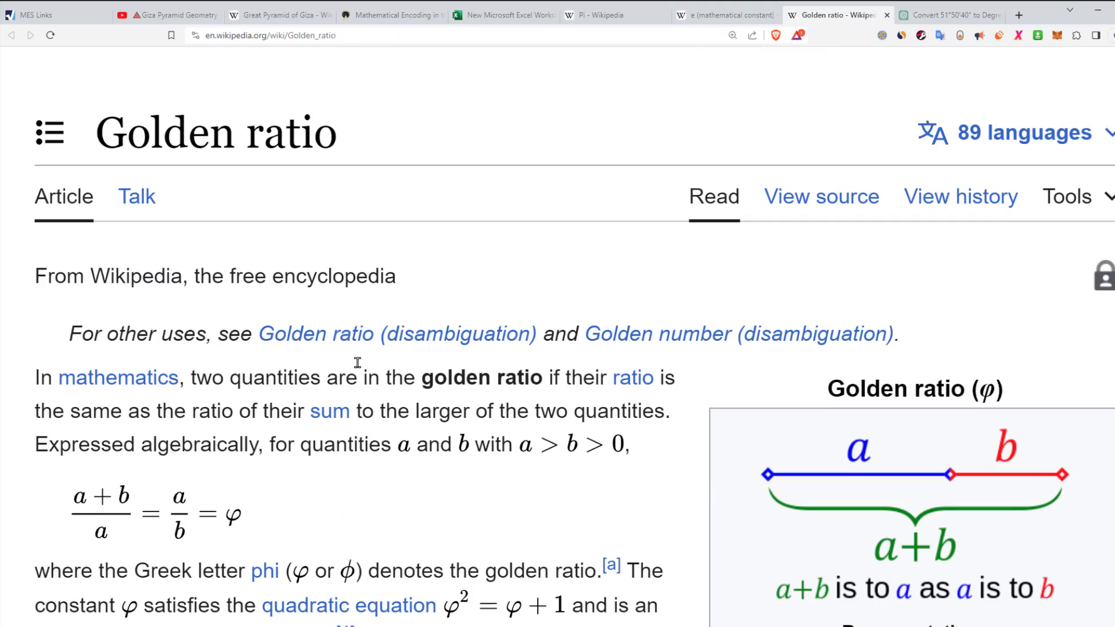
pyautogui.scroll(-3, 252, 430)
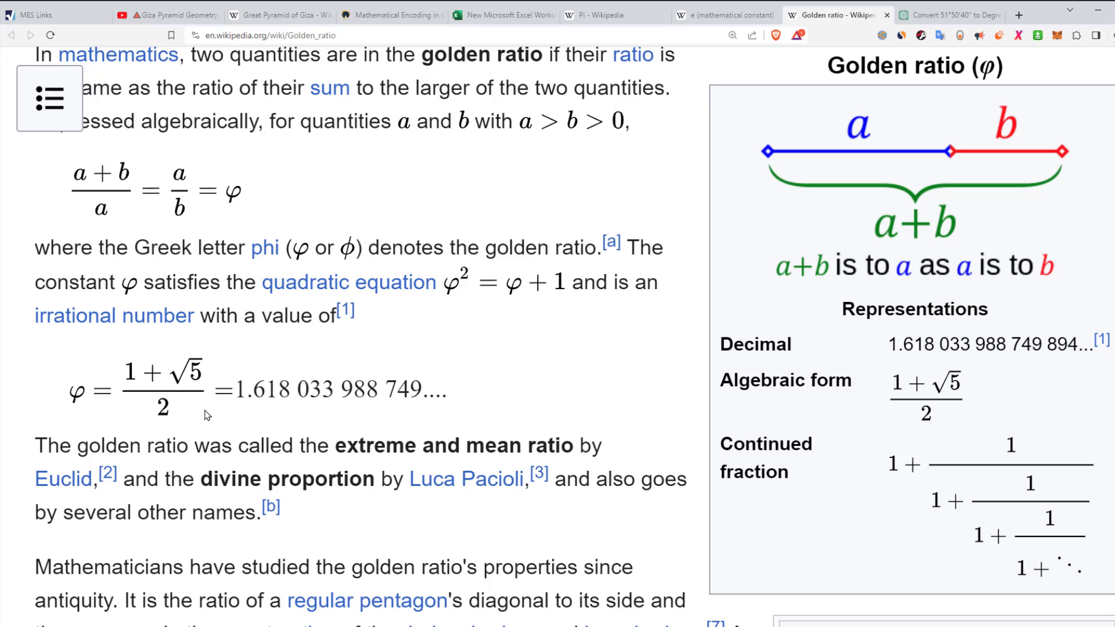
pyautogui.moveTo(235, 390); pyautogui.dragTo(369, 375)
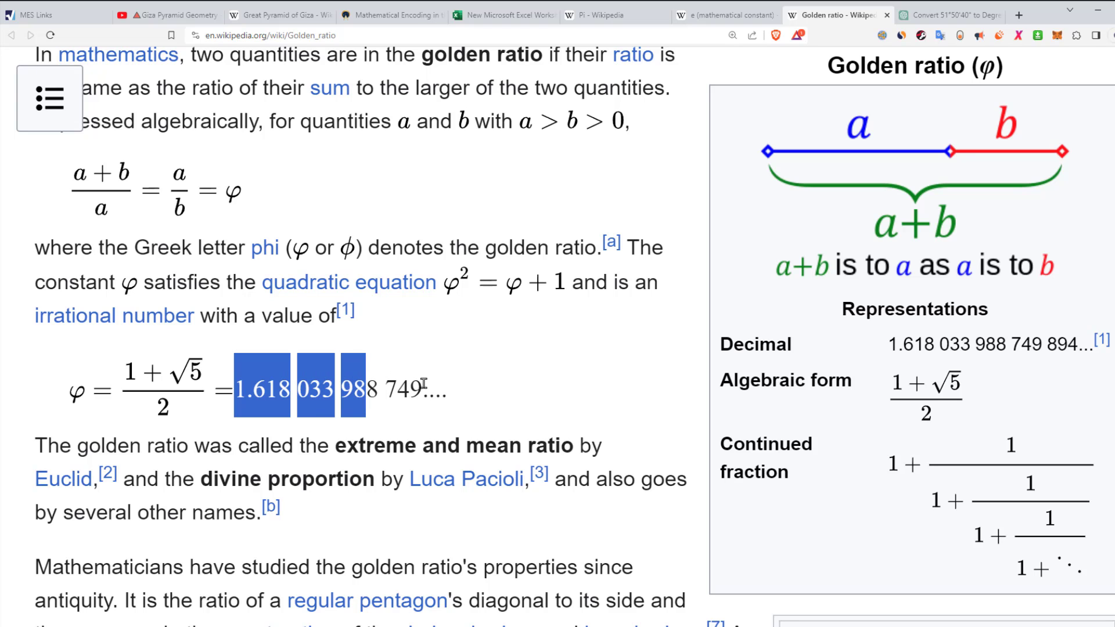
pyautogui.scroll(3, 510, 381)
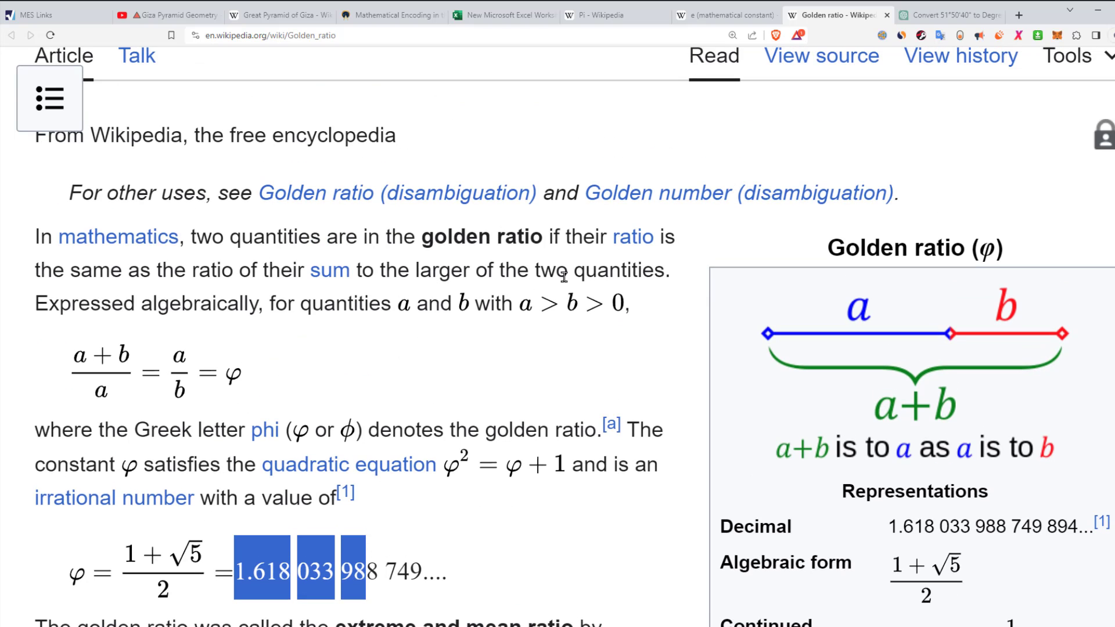
pyautogui.scroll(-4, 564, 277)
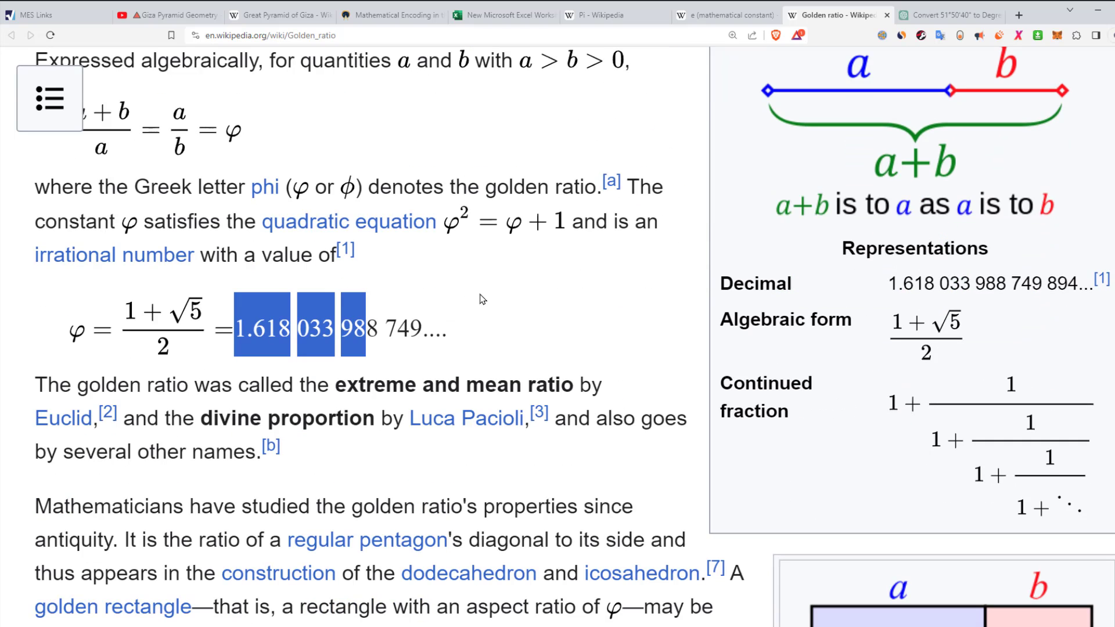
# Compare the ChatGPT degree-conversion chat with the slope in the Great Pyramid article
pyautogui.click(955, 21)
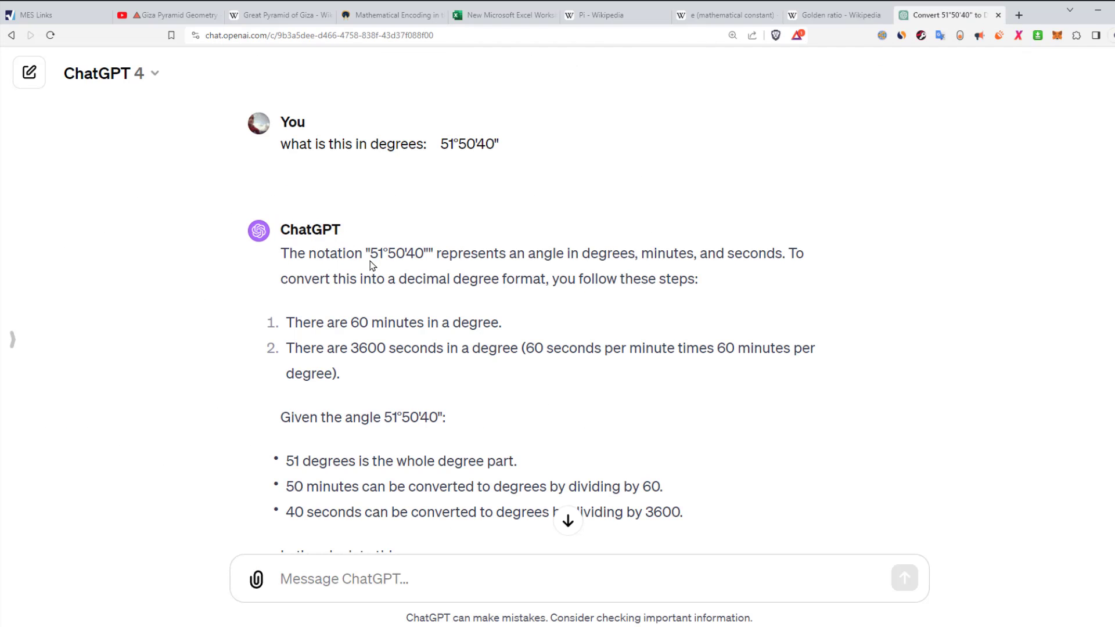
pyautogui.click(273, 15)
pyautogui.scroll(-3, 832, 273)
pyautogui.scroll(-12, 832, 273)
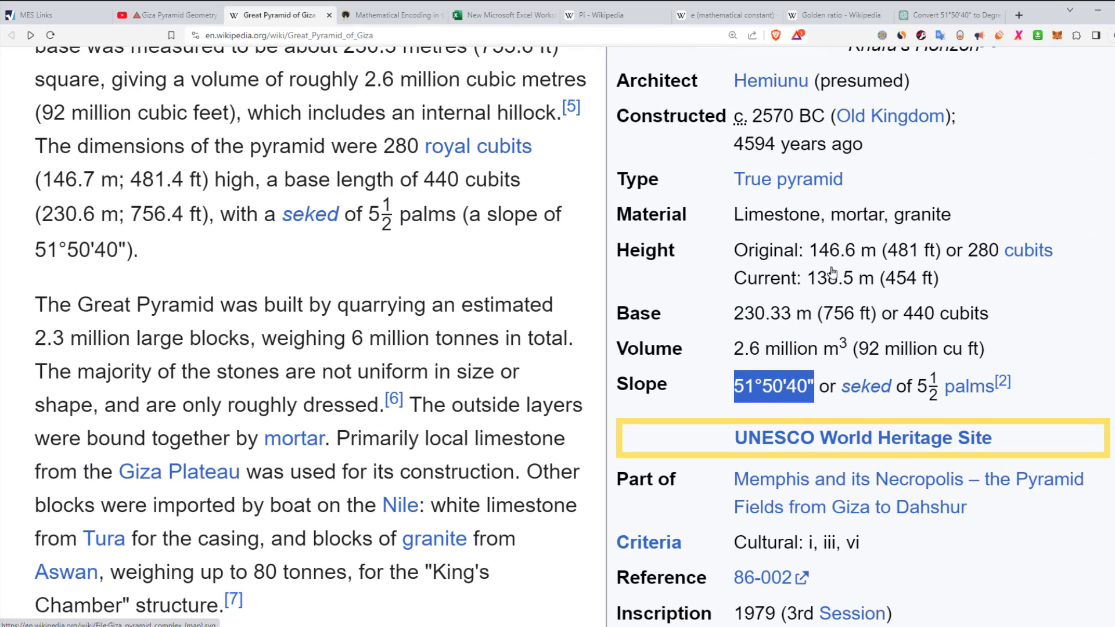
# Mark 51°50'40" in the question and the 50 minutes in ChatGPT's 51.8444° answer
pyautogui.click(952, 15)
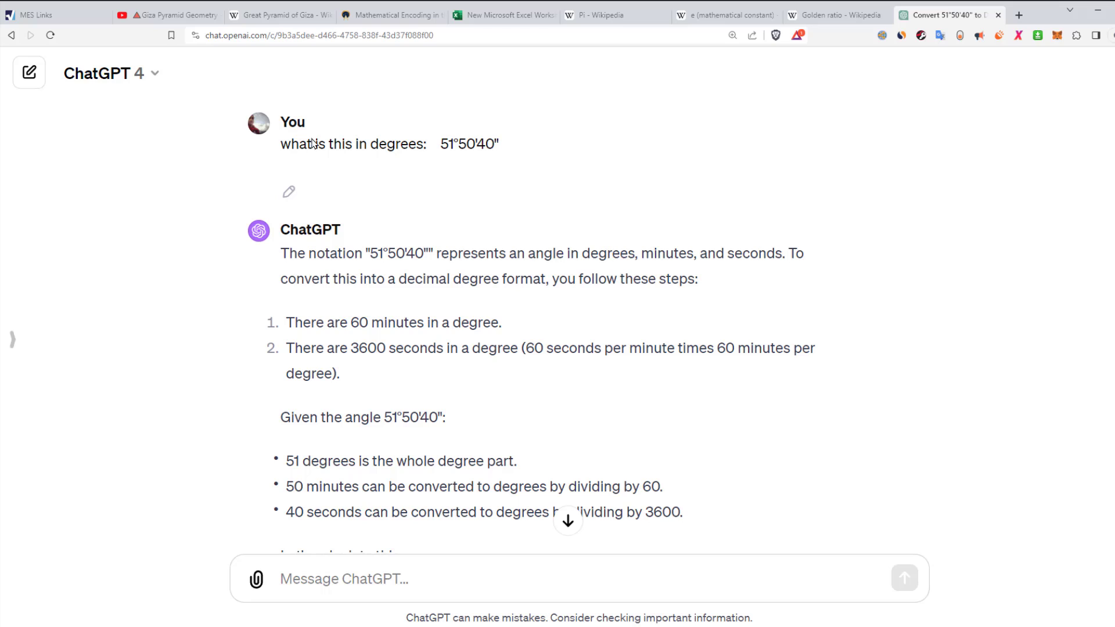
pyautogui.moveTo(445, 142); pyautogui.dragTo(498, 144)
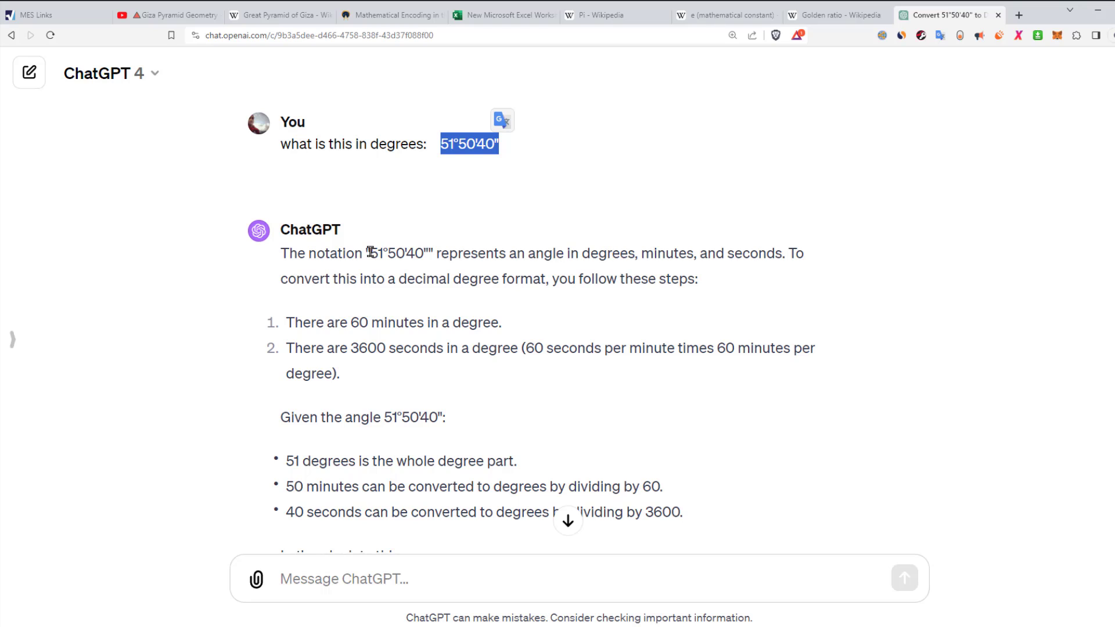
pyautogui.moveTo(387, 252); pyautogui.dragTo(405, 249)
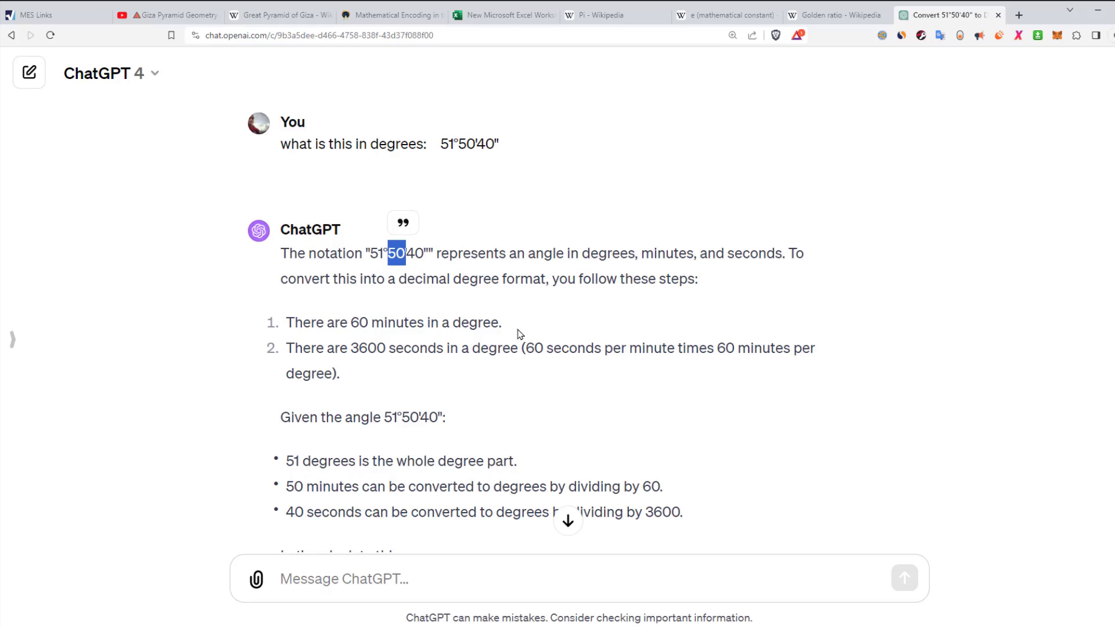
pyautogui.scroll(-2, 519, 334)
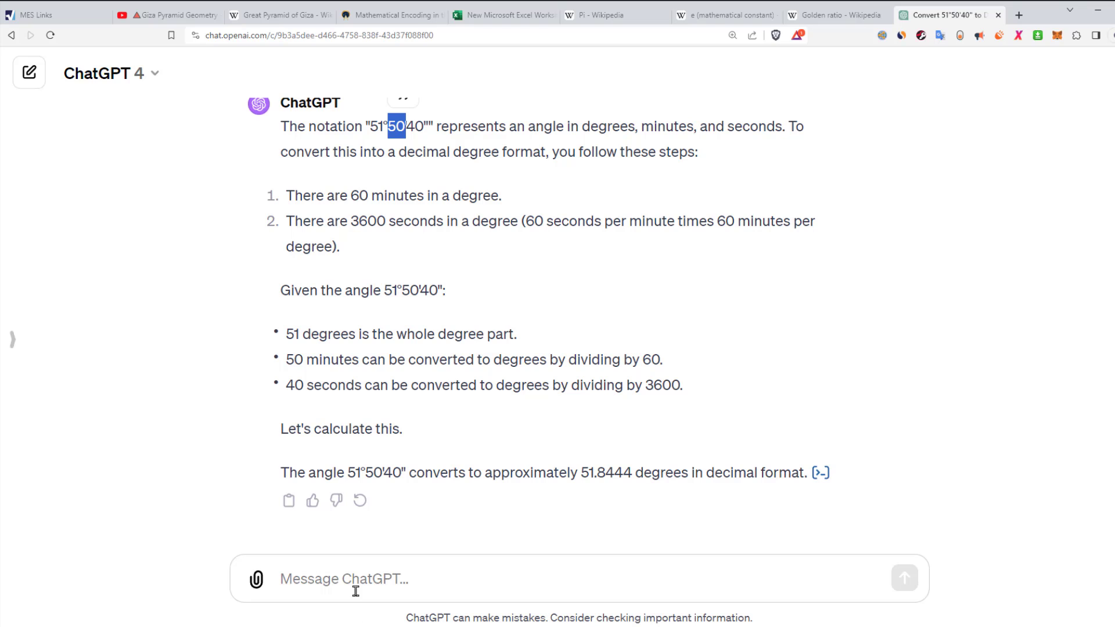
# Return to the Excel pyramid worksheet
pyautogui.click(501, 15)
pyautogui.scroll(-3, 383, 324)
pyautogui.scroll(3, 383, 325)
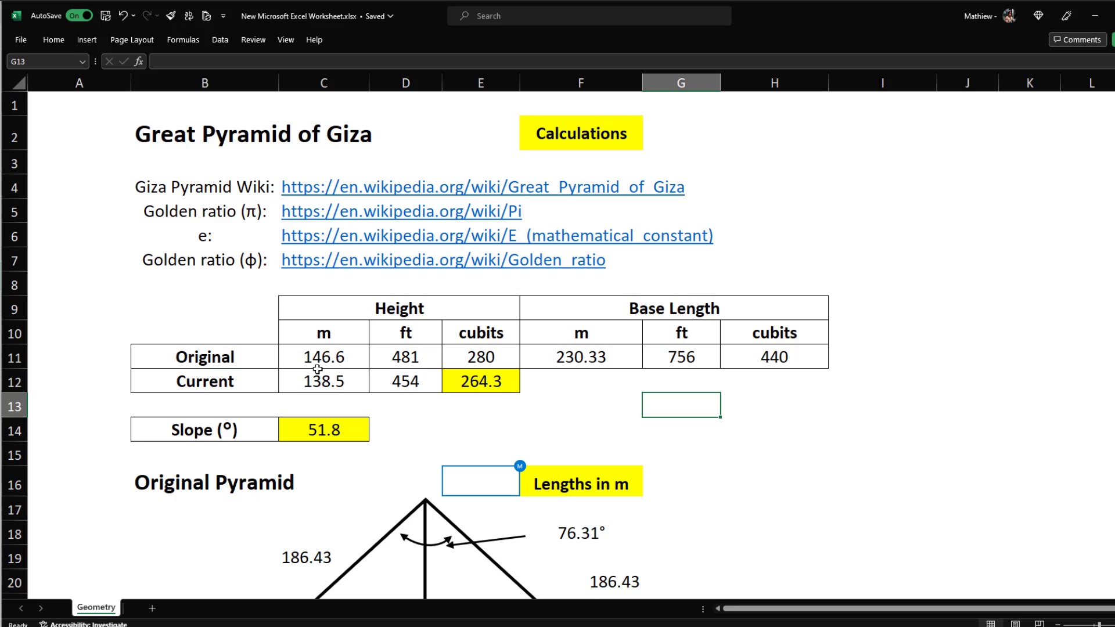
# Bold the original height 146.6, base length 230.33 and slope 51.8 with Ctrl+B
pyautogui.moveTo(213, 384); pyautogui.dragTo(494, 385)
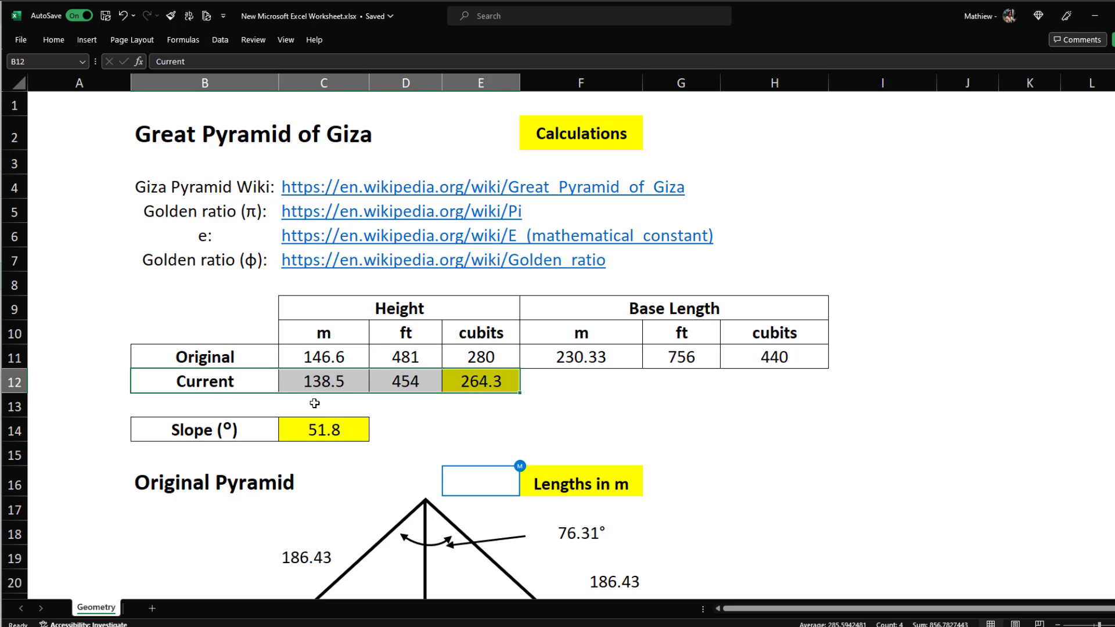
pyautogui.click(584, 380)
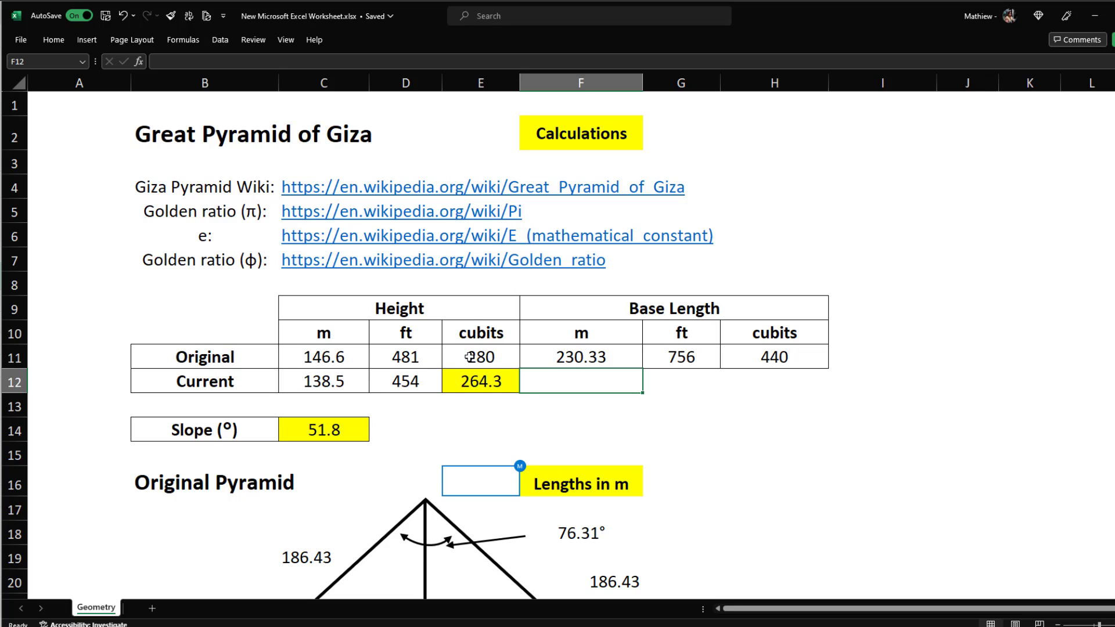
pyautogui.click(328, 357)
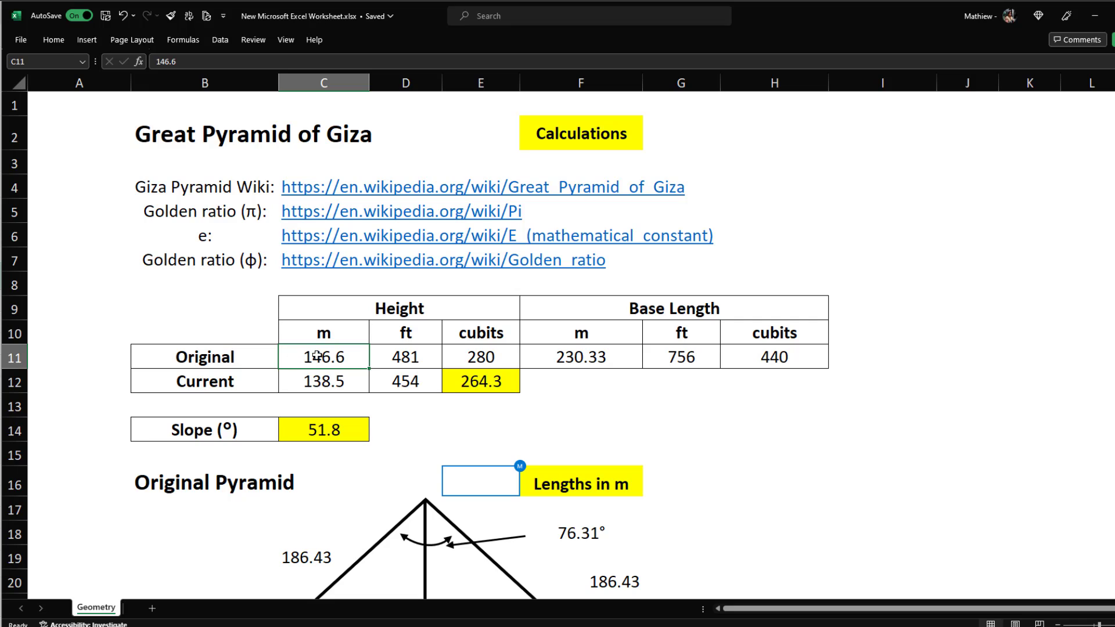
pyautogui.hotkey('ctrl', 'b')
pyautogui.click(583, 358)
pyautogui.hotkey('ctrl', 'b')
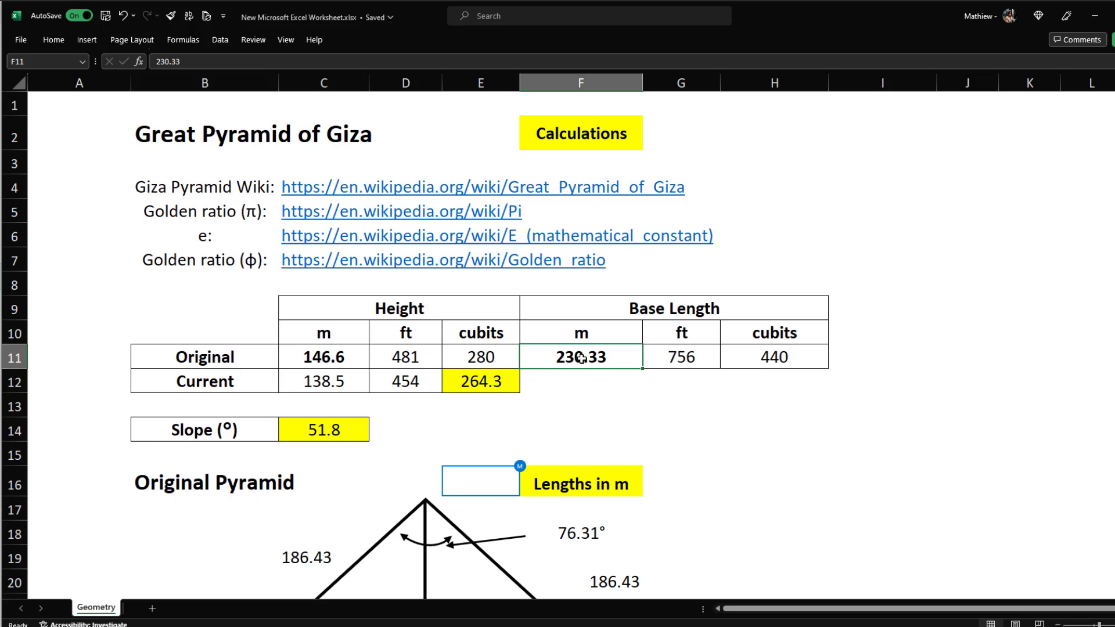
pyautogui.click(302, 425)
pyautogui.hotkey('ctrl', 'b')
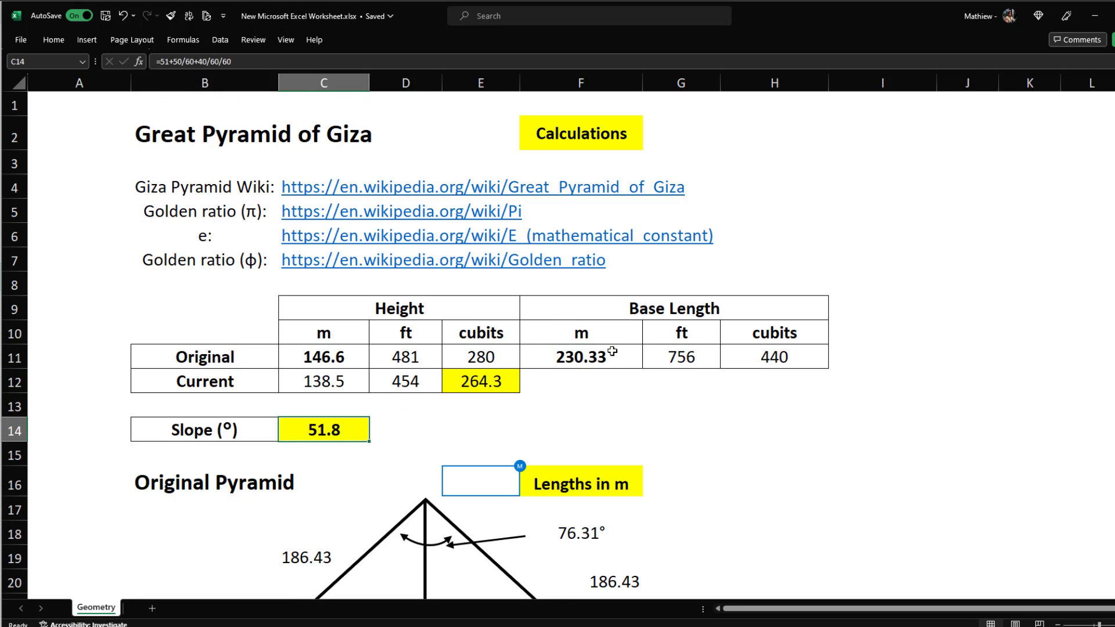
pyautogui.scroll(-2, 612, 351)
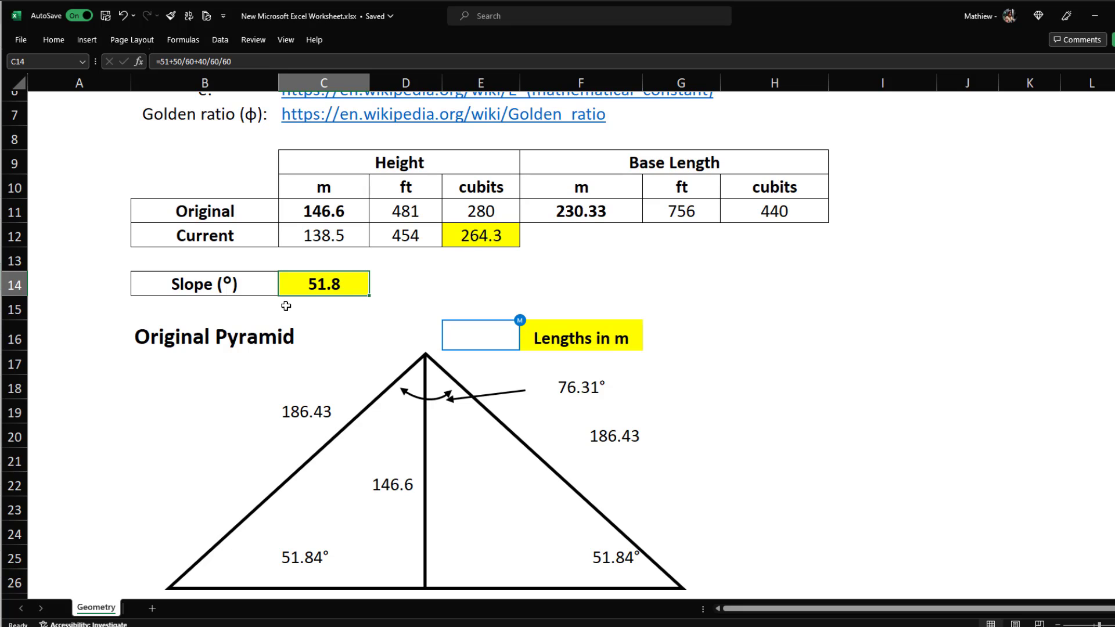
pyautogui.click(177, 60)
pyautogui.doubleClick(332, 282)
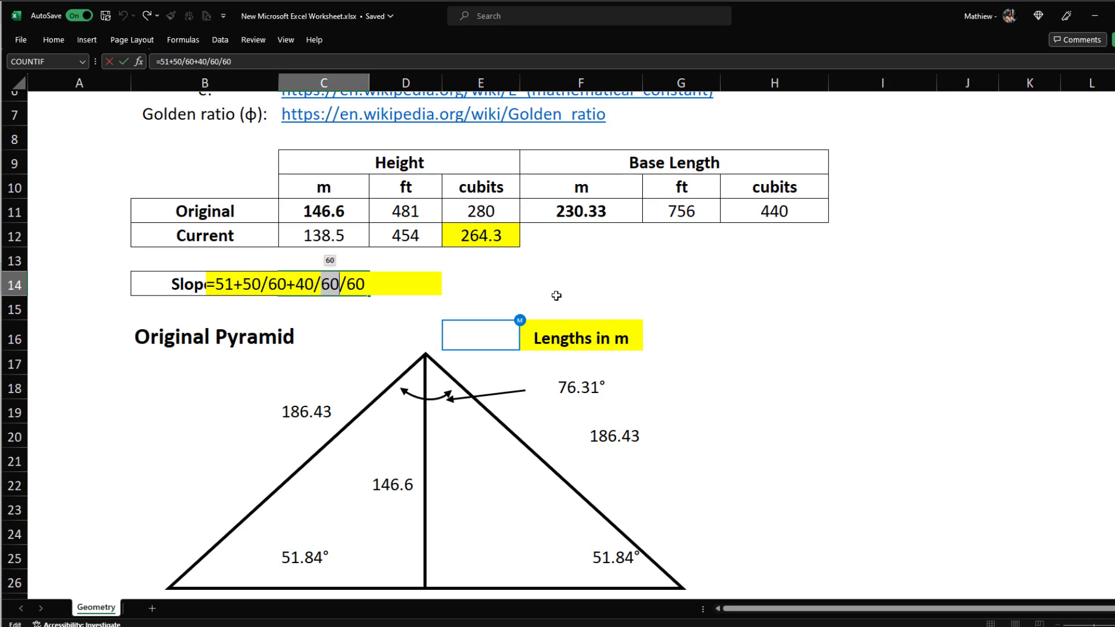
pyautogui.hotkey('ctrl', 'Return')
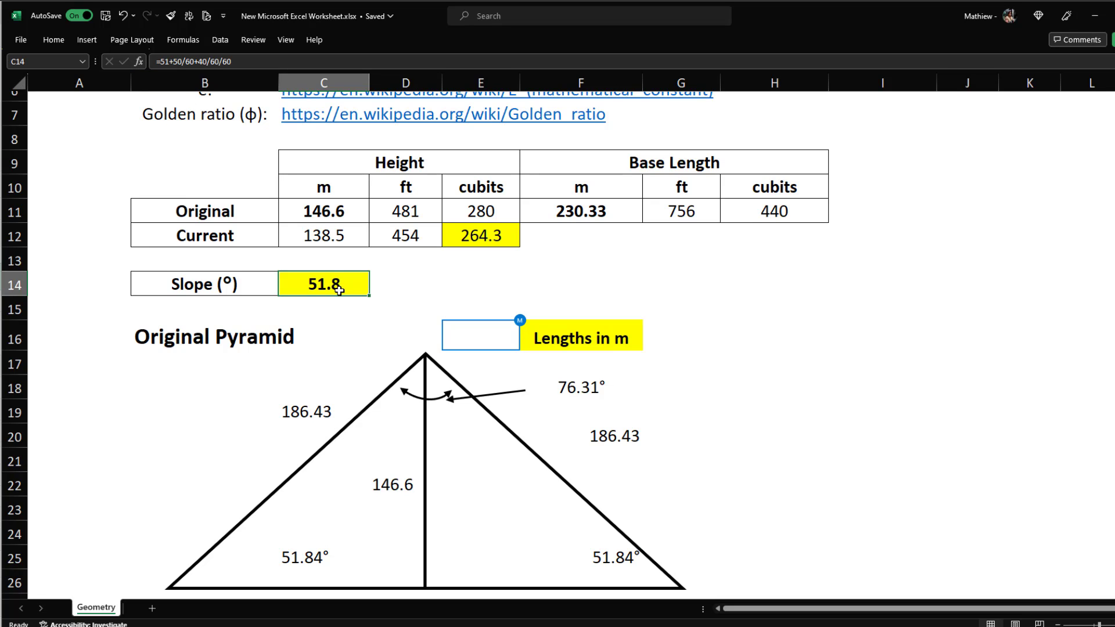
pyautogui.scroll(-1, 337, 297)
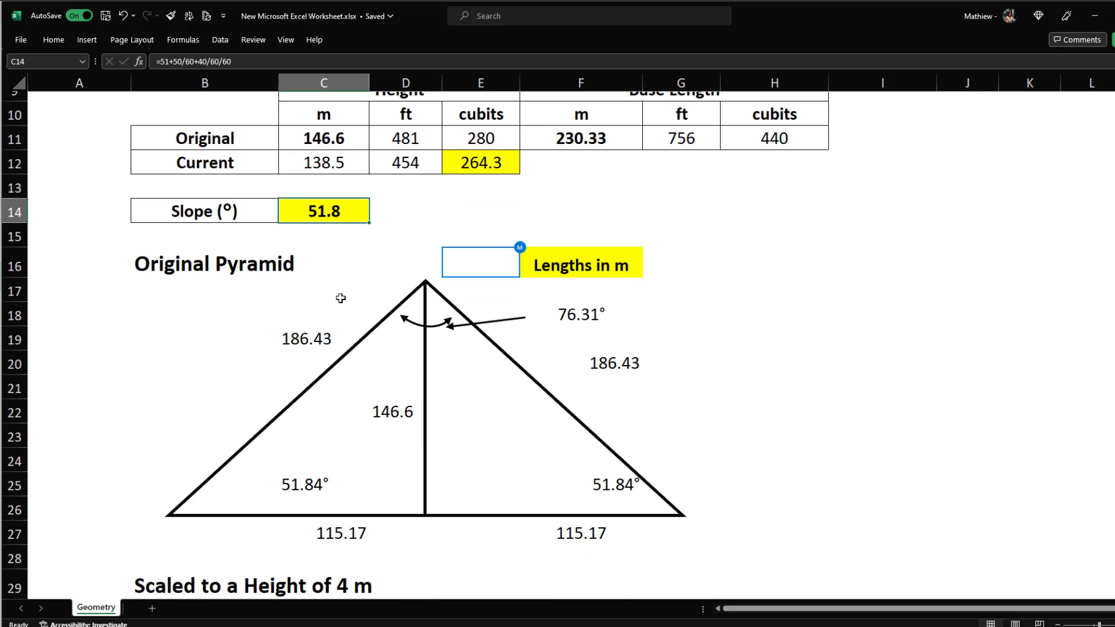
pyautogui.scroll(-1, 340, 293)
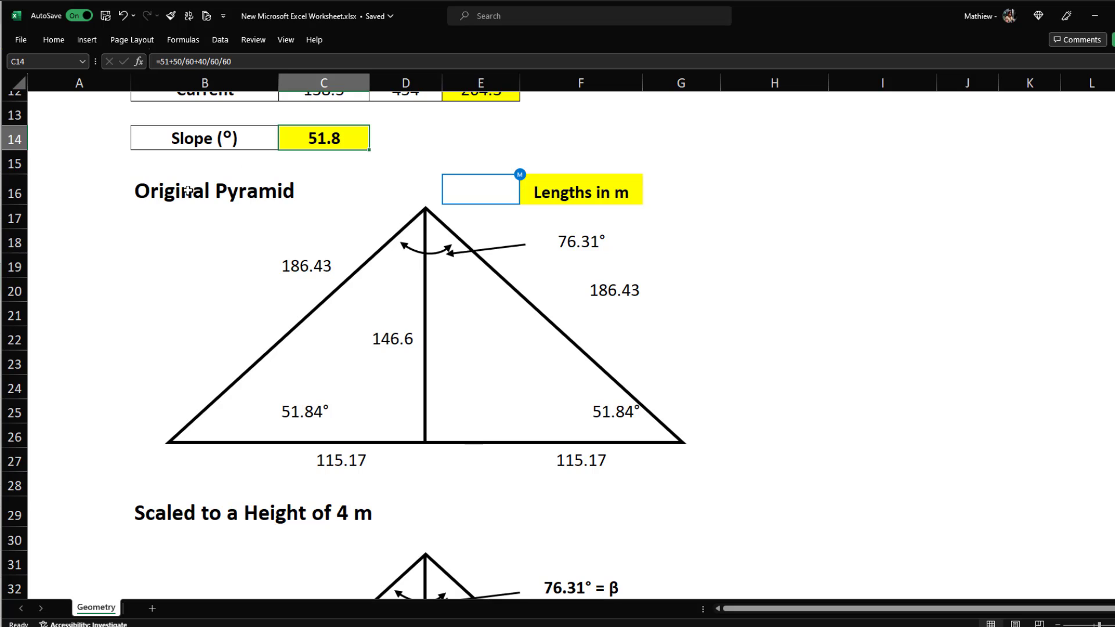
pyautogui.click(735, 296)
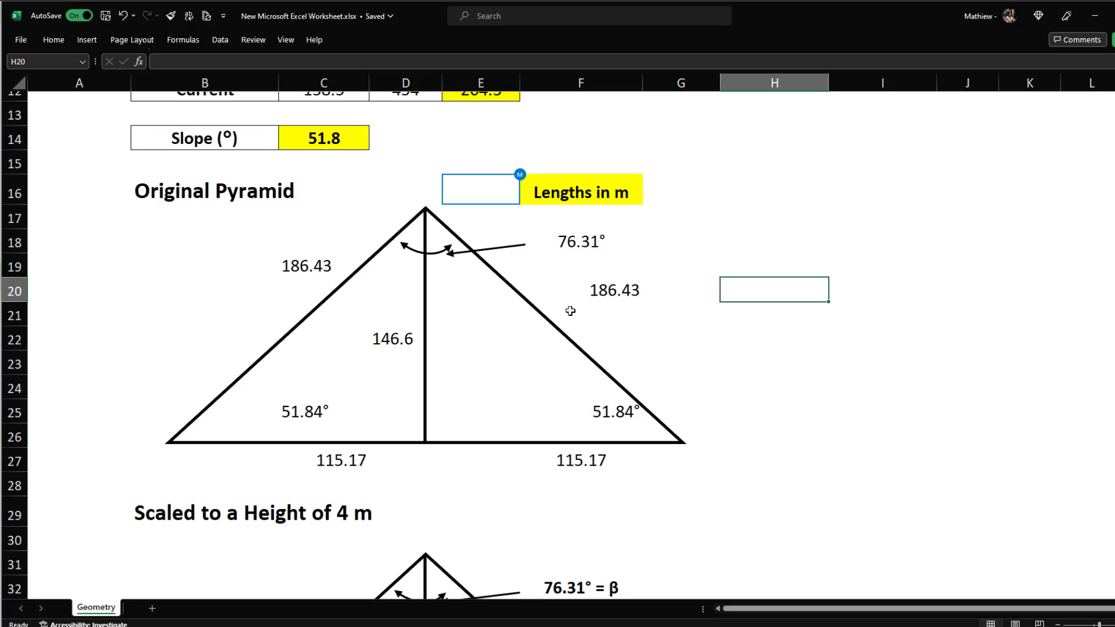
pyautogui.click(385, 339)
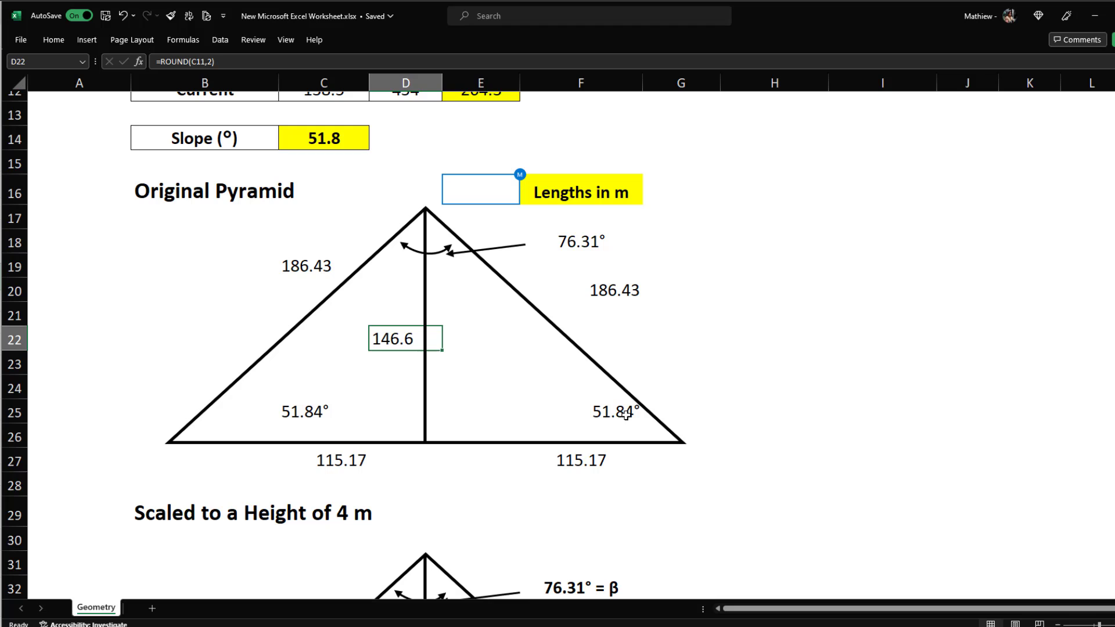
pyautogui.click(608, 413)
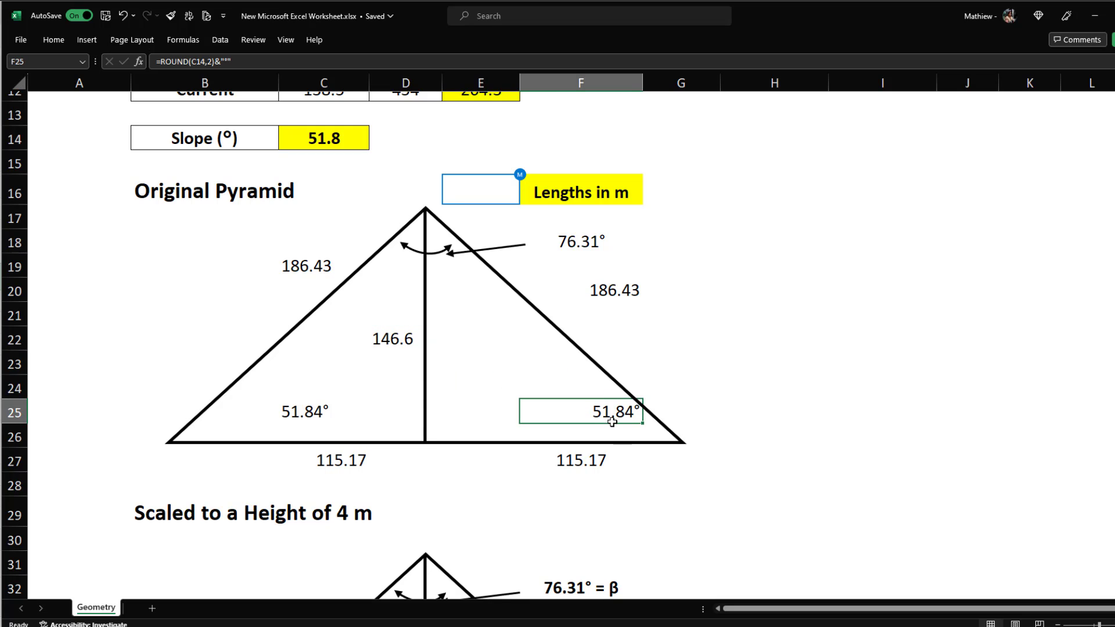
pyautogui.scroll(4, 608, 418)
pyautogui.click(336, 426)
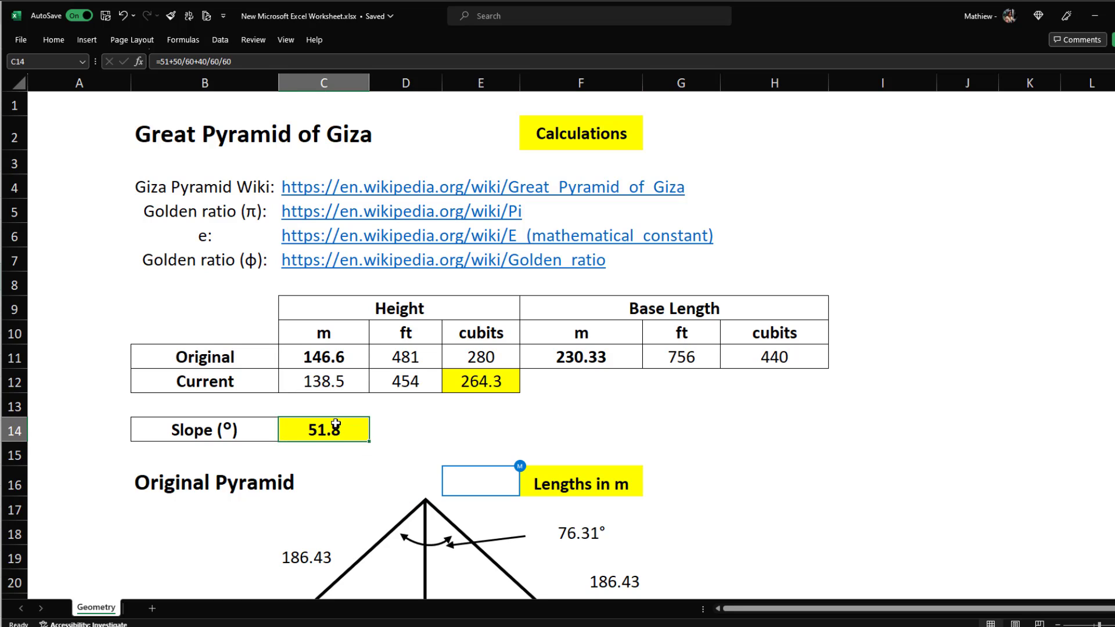
# Show the slope value to two decimals as 51.84
pyautogui.click(53, 40)
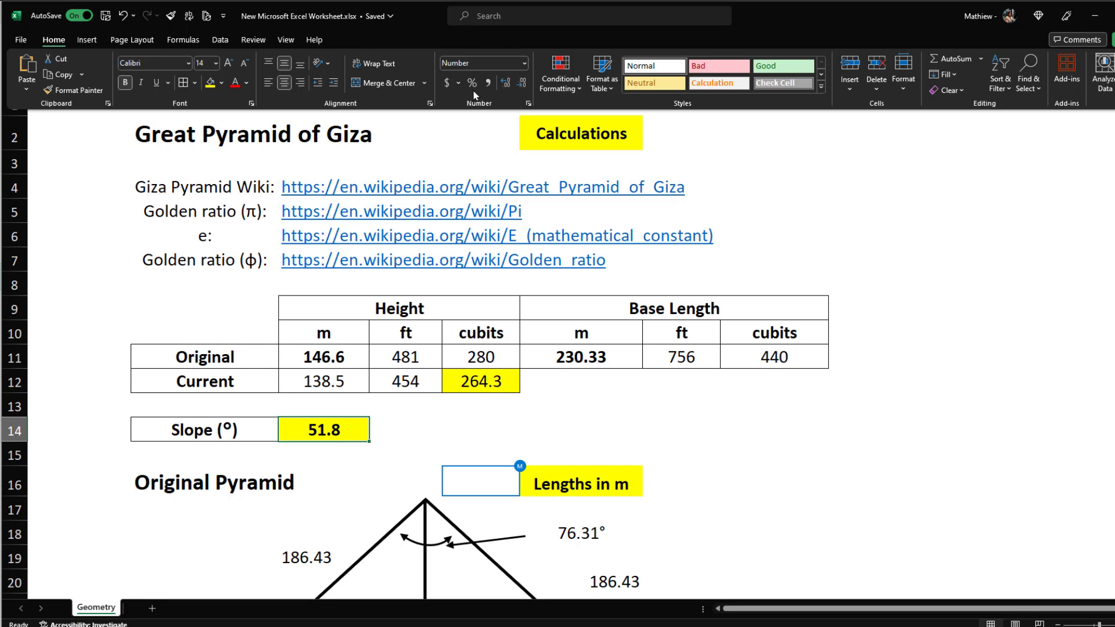
pyautogui.click(504, 84)
pyautogui.scroll(-3, 378, 528)
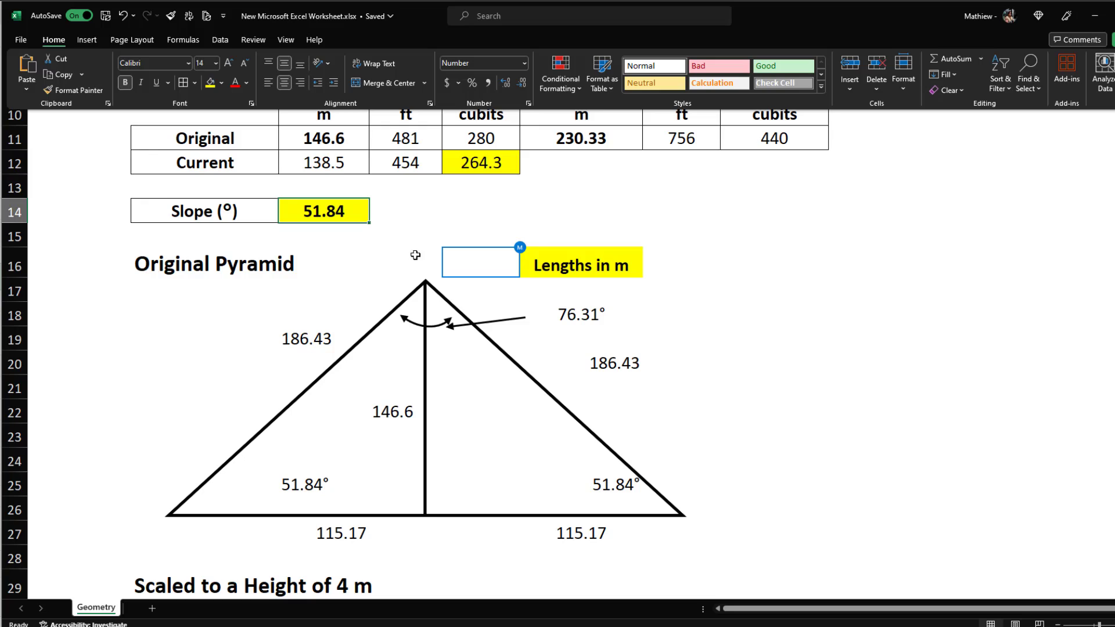
pyautogui.scroll(-1, 604, 420)
# Move the left 51.84° angle label from C25 to B25 and right-align it
pyautogui.click(614, 410)
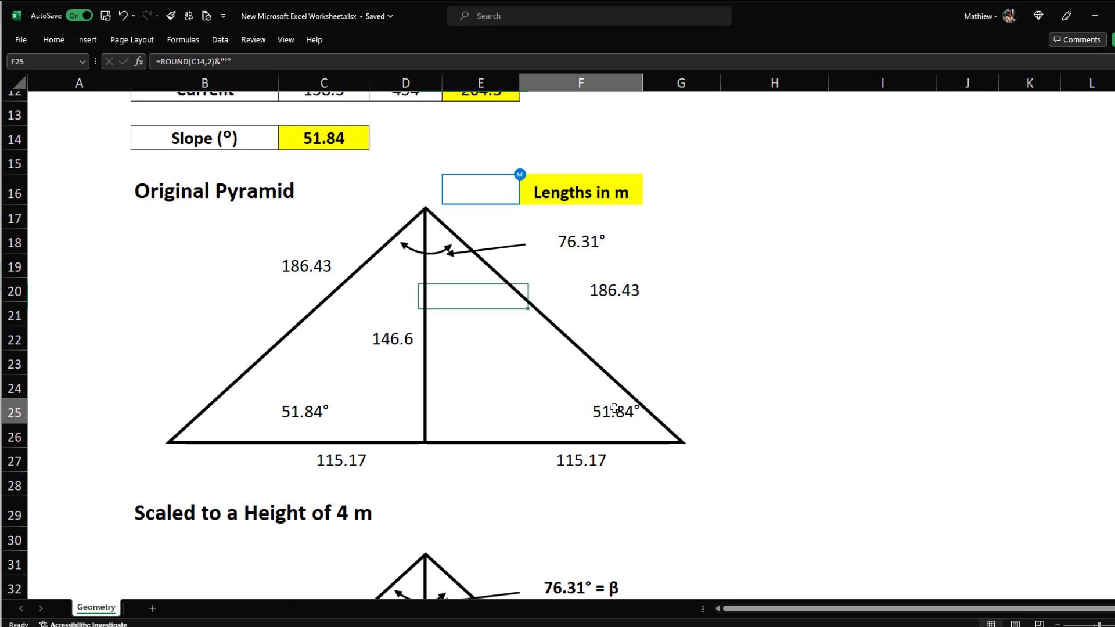
pyautogui.click(288, 414)
pyautogui.moveTo(280, 417); pyautogui.dragTo(263, 423)
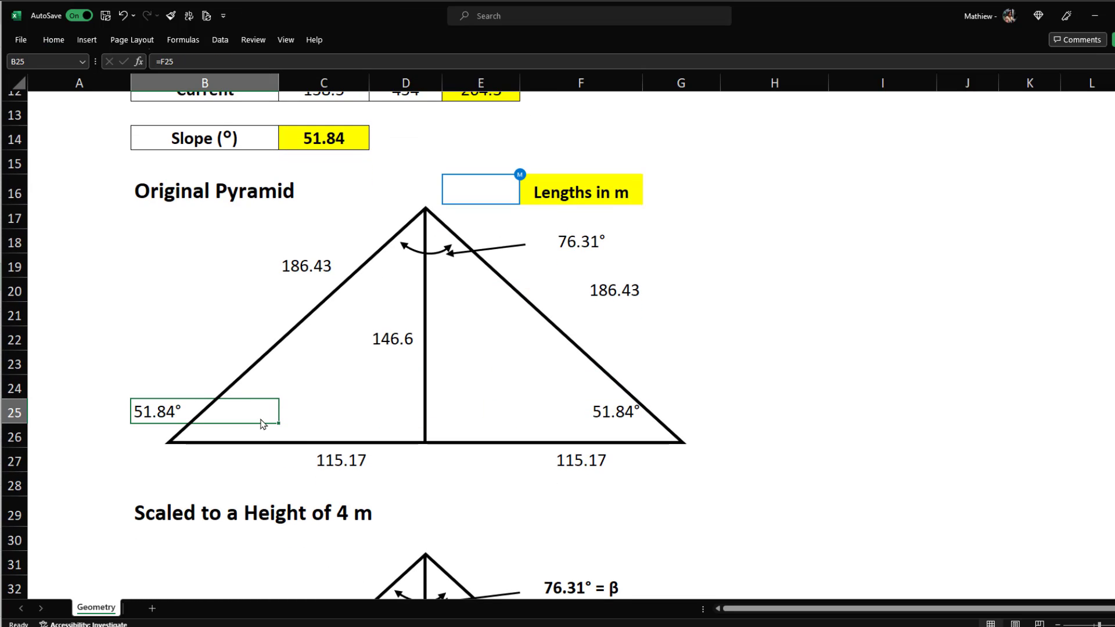
pyautogui.click(53, 39)
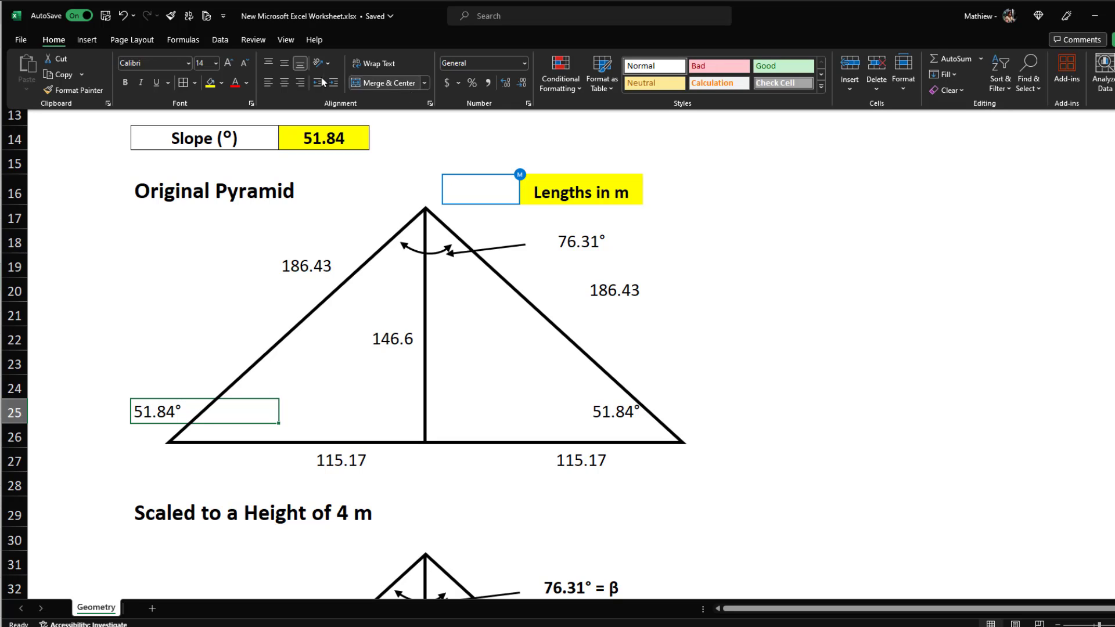
pyautogui.click(300, 83)
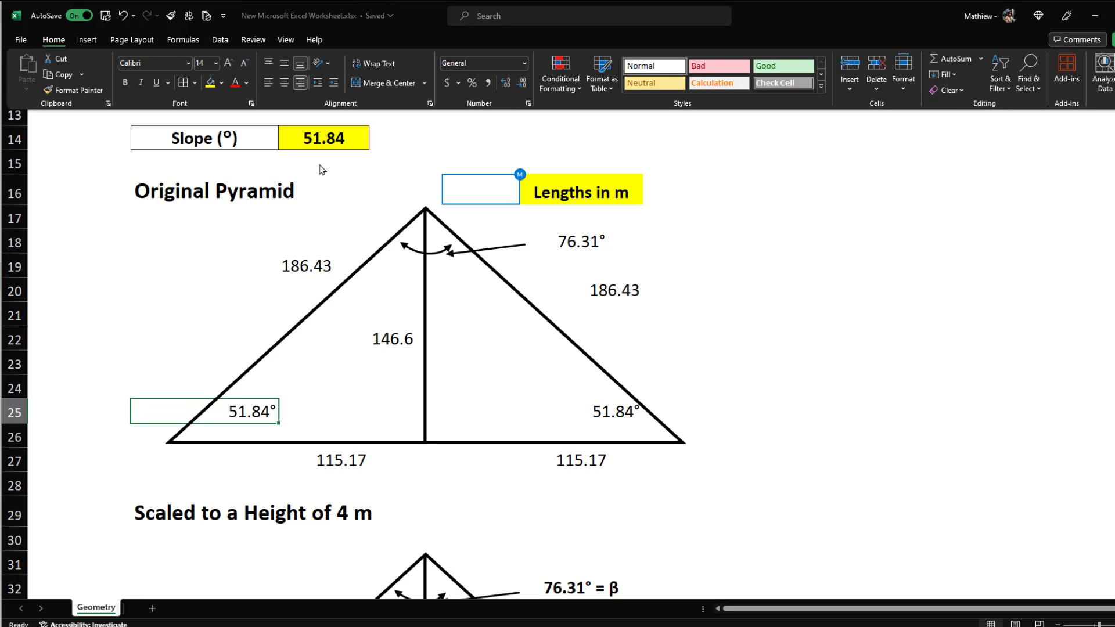
pyautogui.click(803, 353)
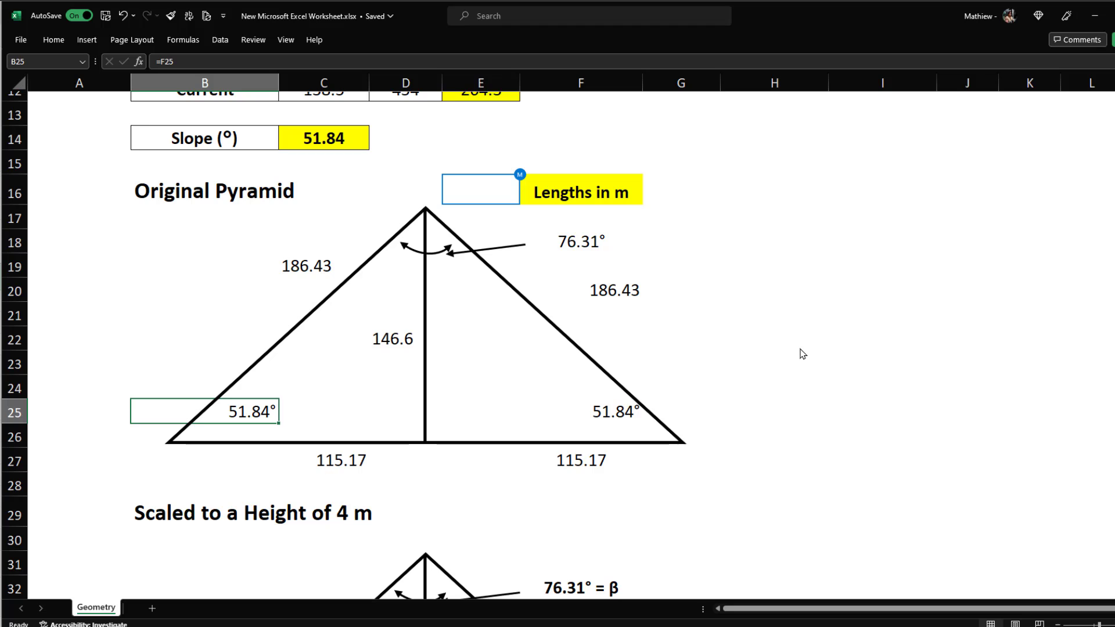
# Inspect the formula behind the 115.17 half-base value in F27
pyautogui.scroll(-1, 580, 424)
pyautogui.click(587, 381)
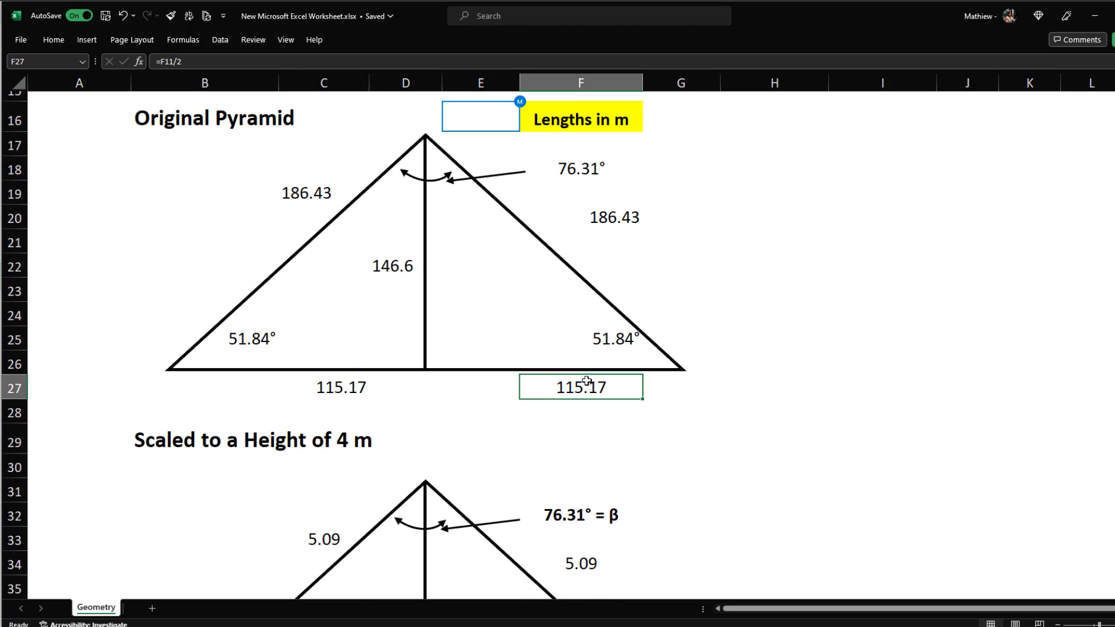
pyautogui.doubleClick(580, 383)
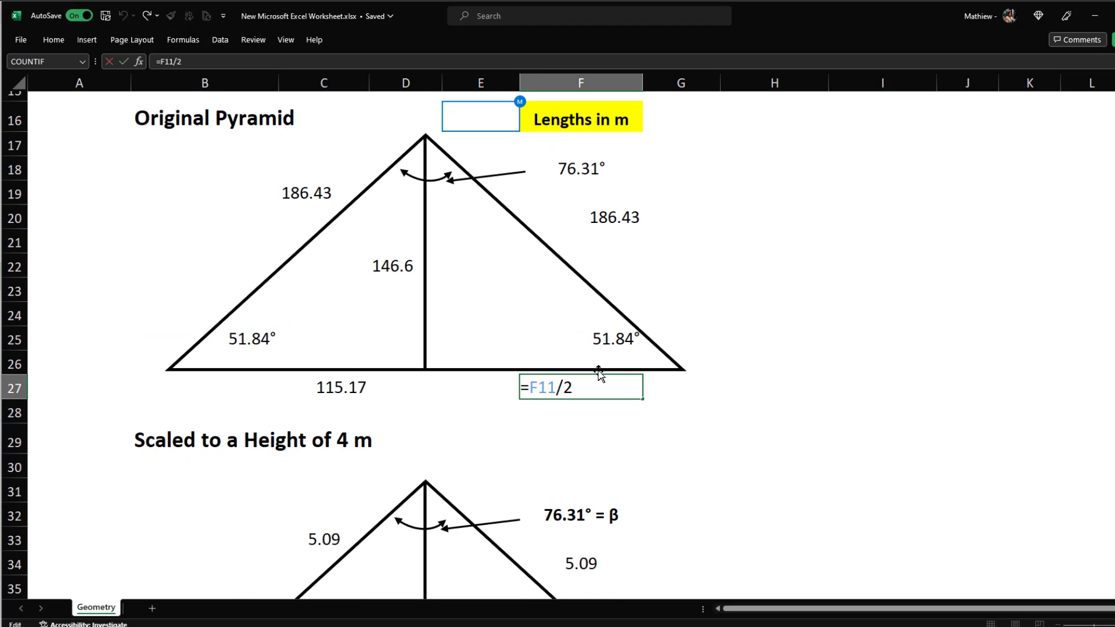
pyautogui.scroll(4, 598, 302)
pyautogui.scroll(-2, 581, 289)
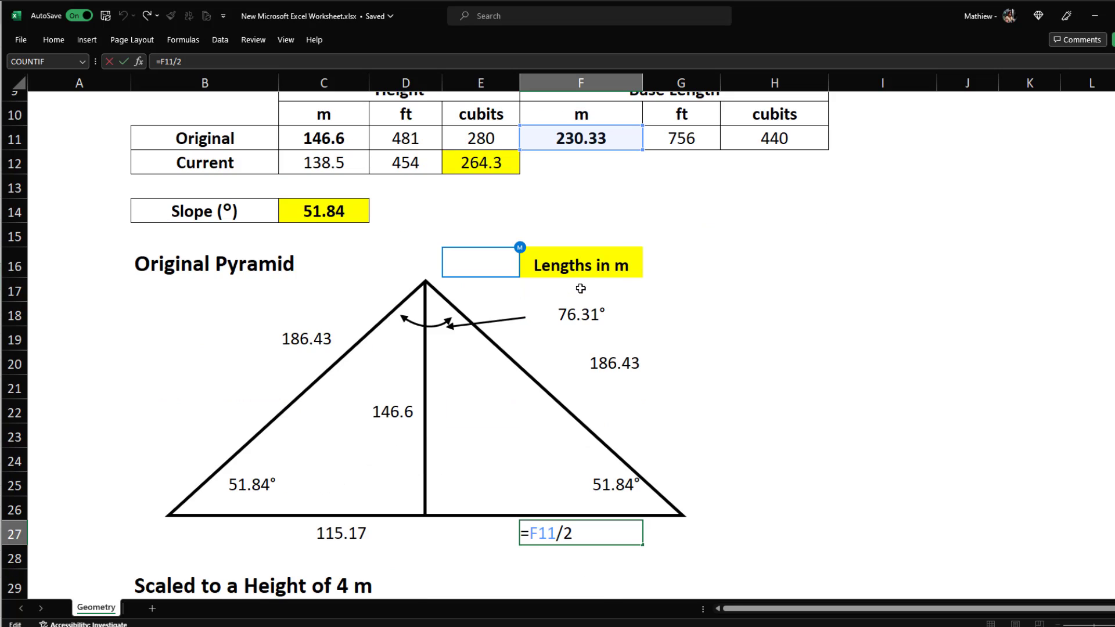
pyautogui.press('Escape')
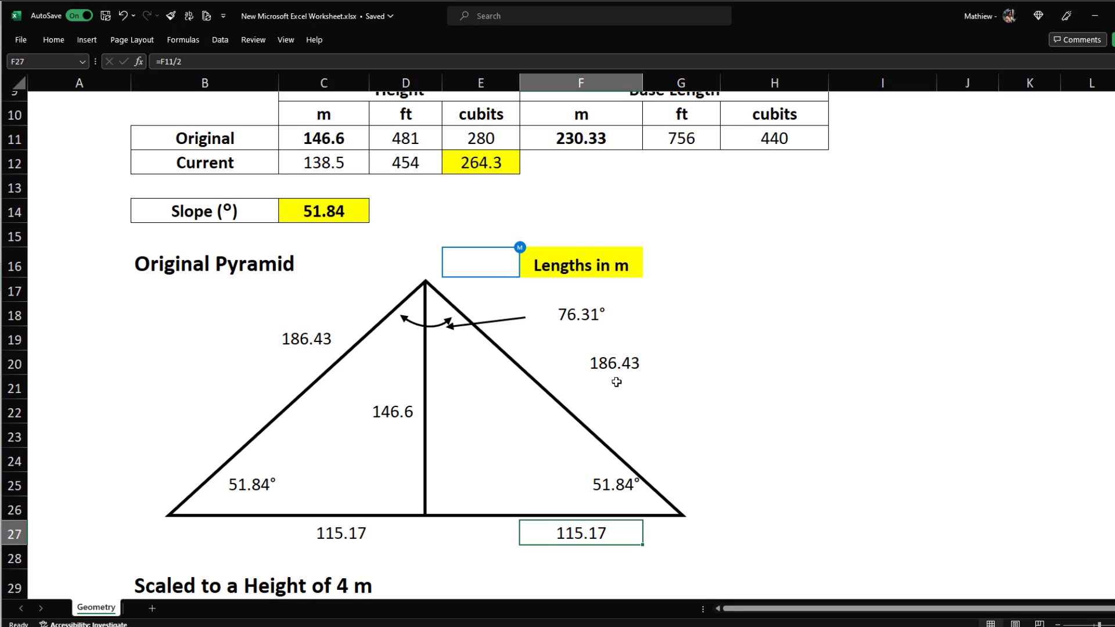
pyautogui.doubleClick(574, 315)
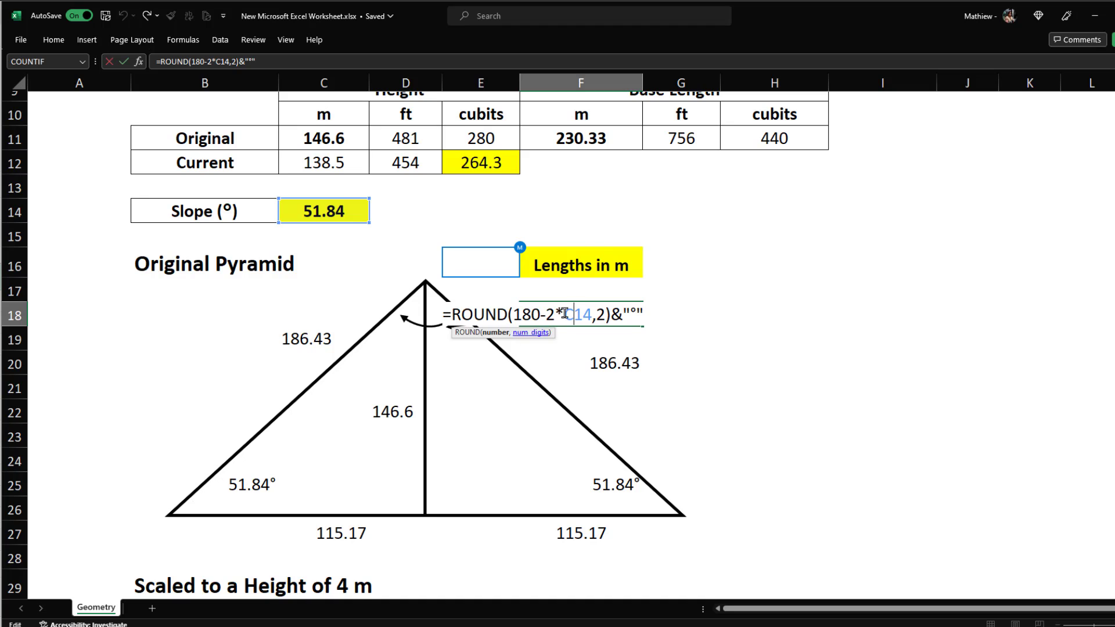
pyautogui.scroll(1, 589, 281)
pyautogui.scroll(2, 589, 281)
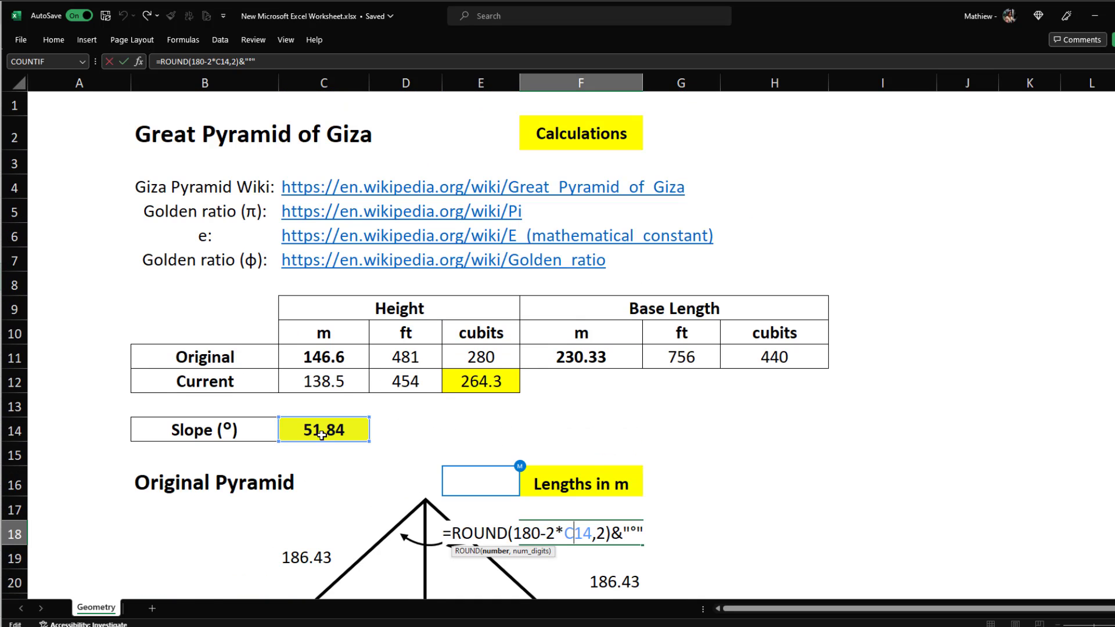
pyautogui.scroll(-3, 344, 427)
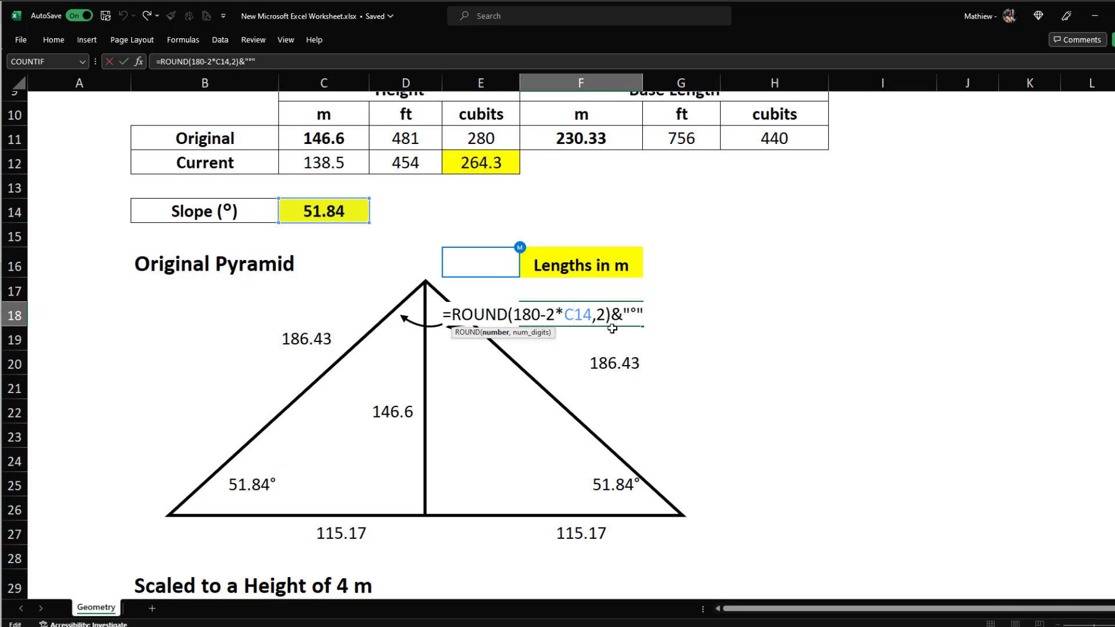
pyautogui.hotkey('ctrl', 'Return')
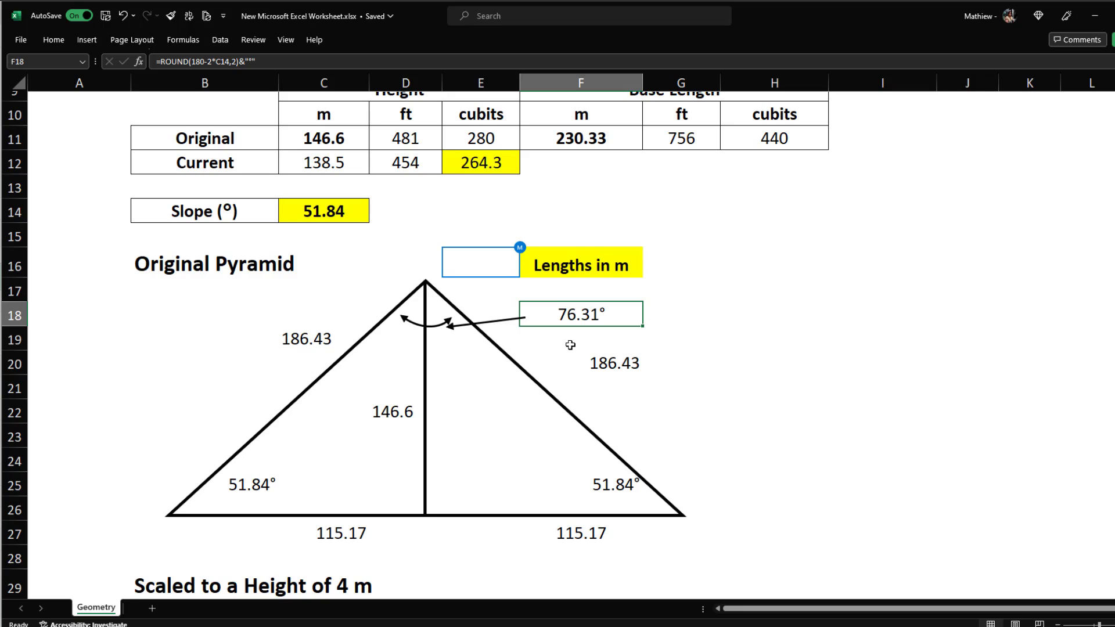
# Rewrite F20 as =ROUND(SQRT(F27^2+C11^2),2), replacing F11/2 with the half-base cell F27
pyautogui.click(610, 363)
pyautogui.press('F2')
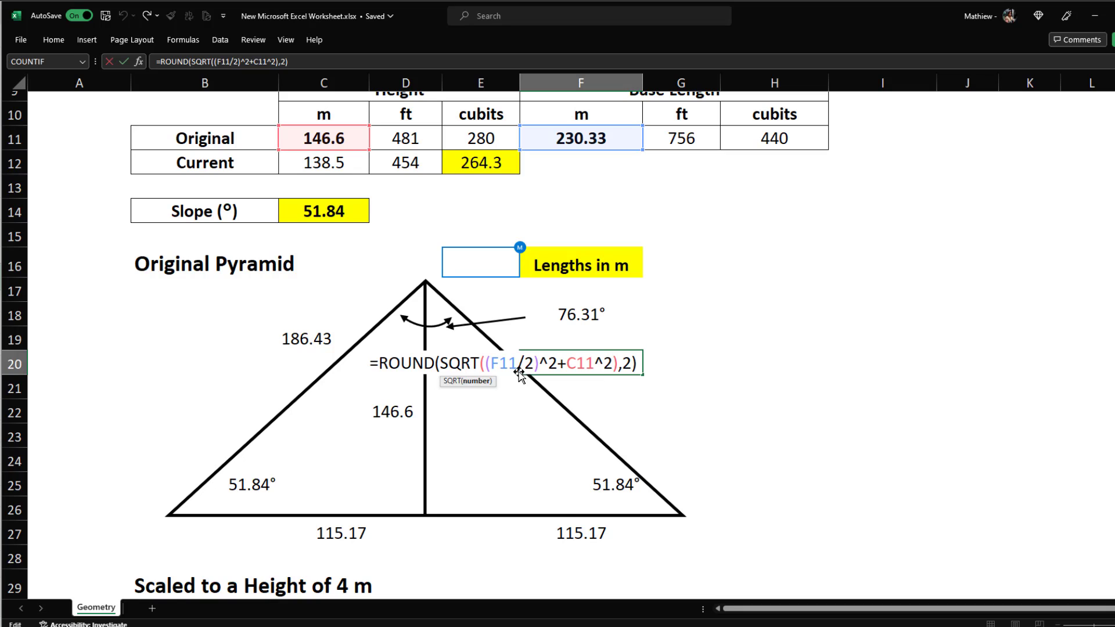
pyautogui.moveTo(530, 363); pyautogui.dragTo(493, 363)
pyautogui.press('BackSpace')
pyautogui.click(592, 533)
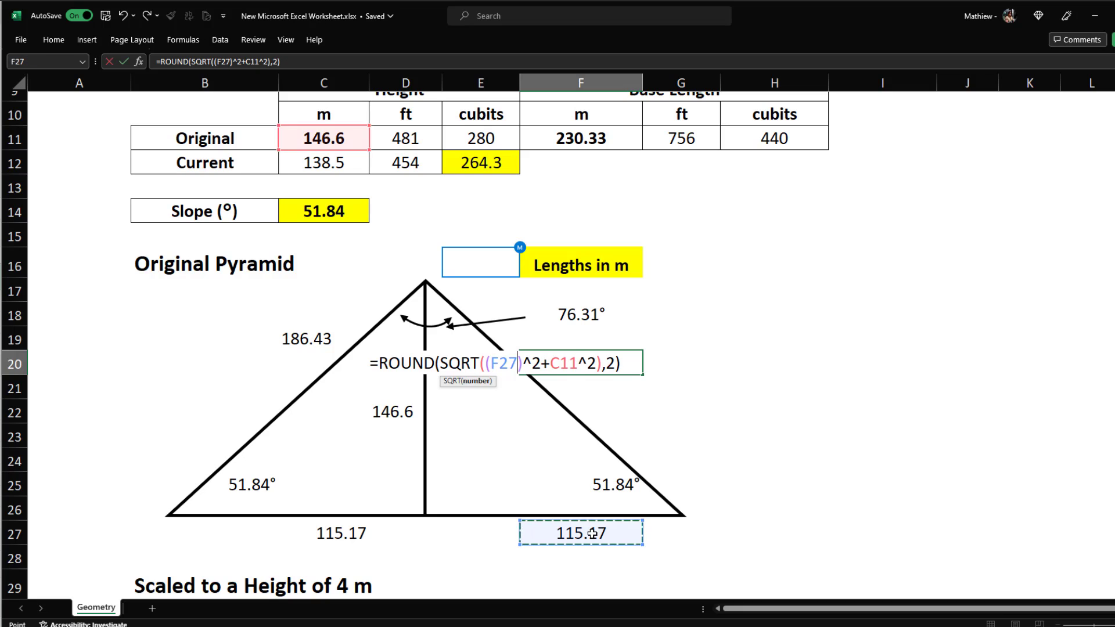
pyautogui.press('Delete')
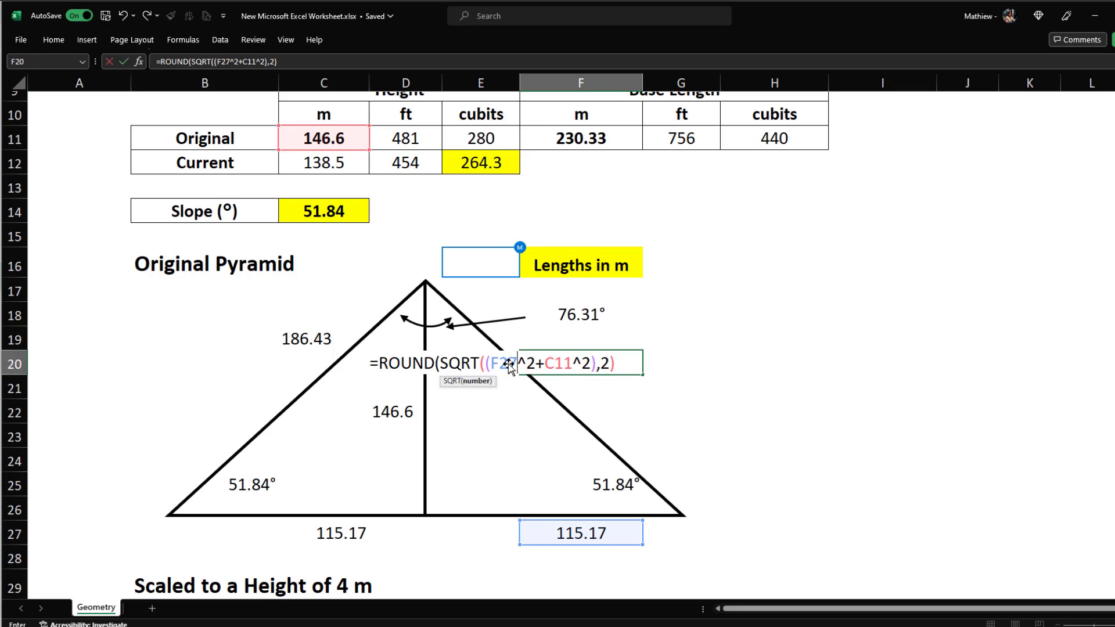
pyautogui.click(485, 363)
pyautogui.press('Delete')
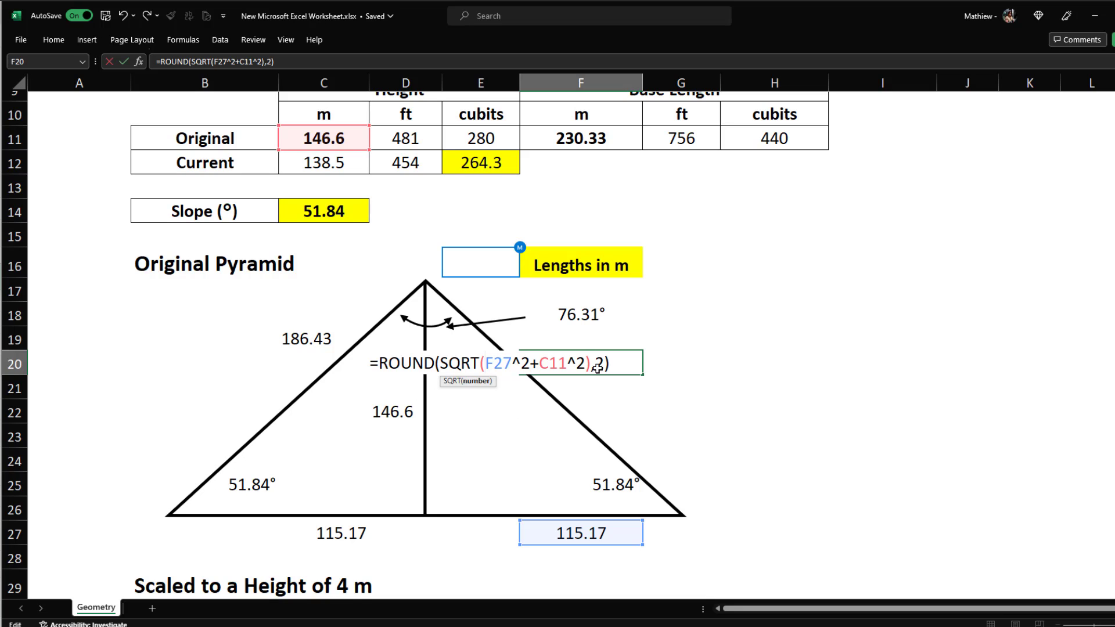
pyautogui.press('Return')
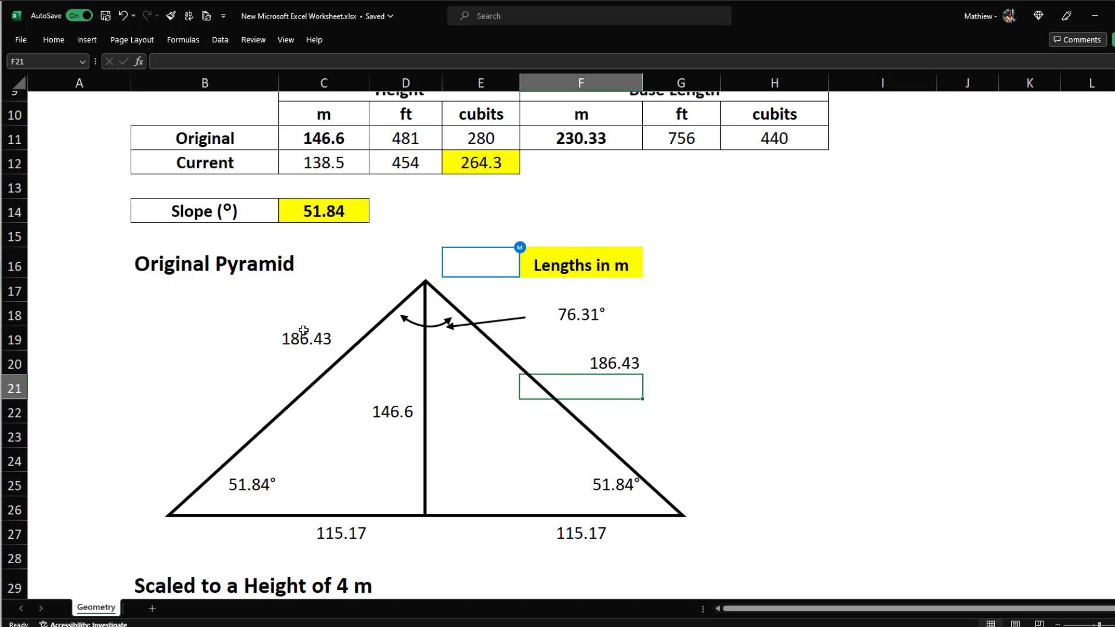
pyautogui.hotkey('alt', 'Tab')
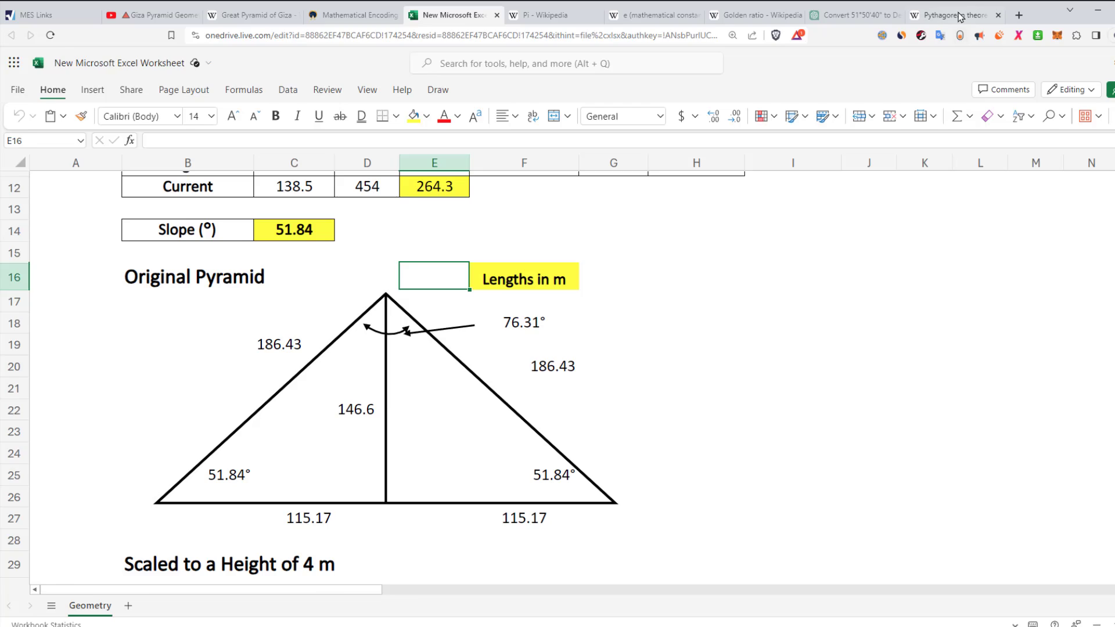
# Read the Pythagorean theorem Wikipedia article, then return to the Geometry sheet with its 5.09 m slant sides
pyautogui.click(955, 15)
pyautogui.scroll(-2, 407, 377)
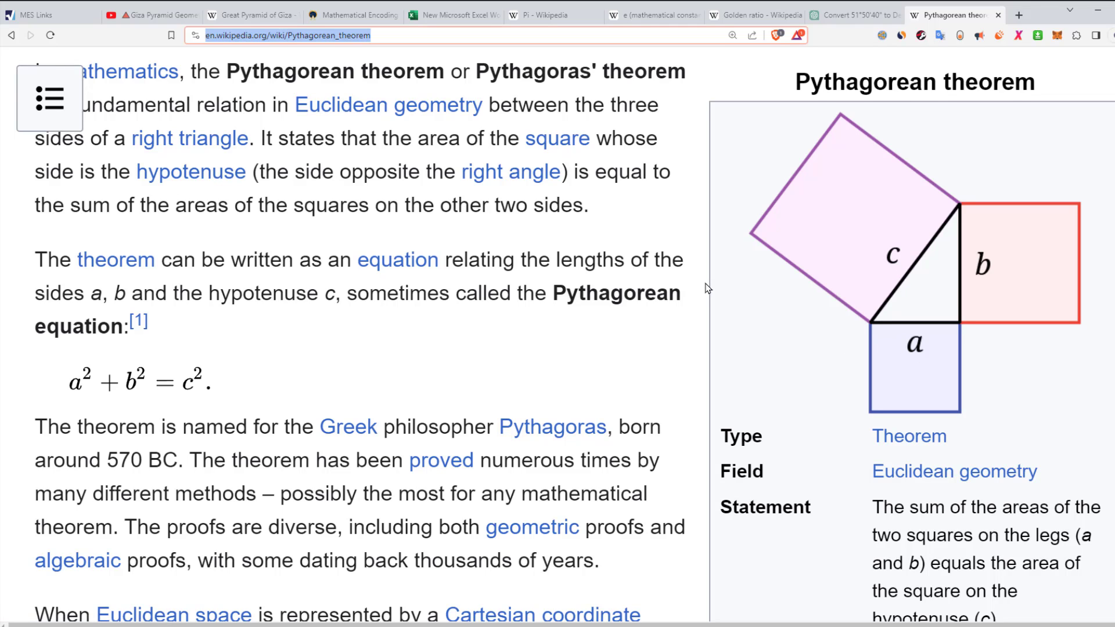
pyautogui.scroll(2, 377, 357)
pyautogui.hotkey('alt', 'Tab')
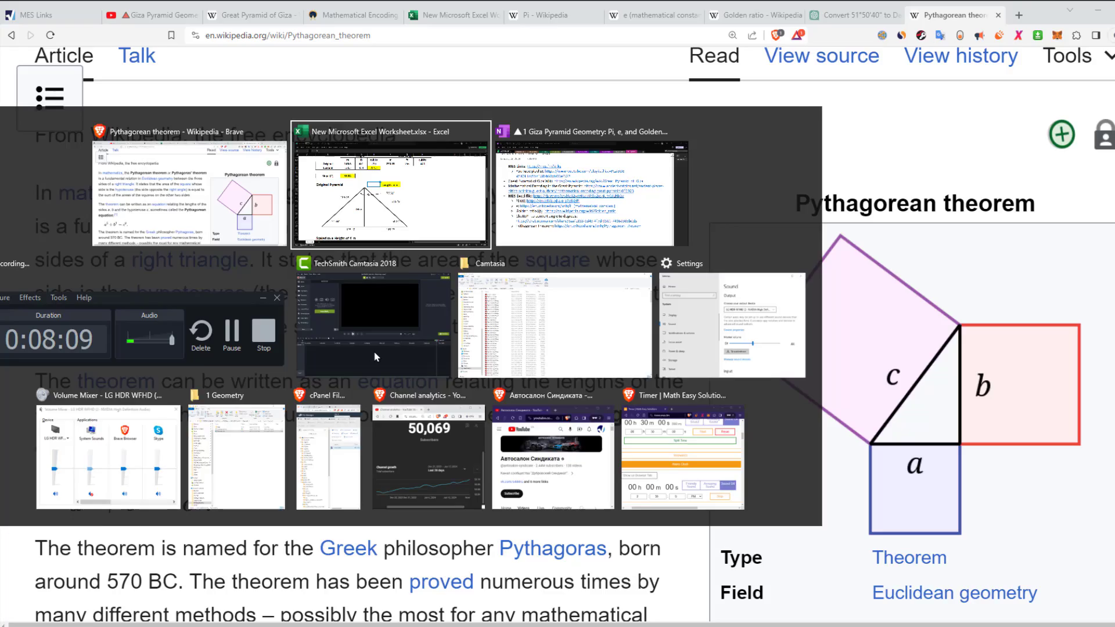
pyautogui.scroll(-3, 598, 348)
pyautogui.press('Right')
pyautogui.press('Right')
pyautogui.press('Down')
pyautogui.press('Down')
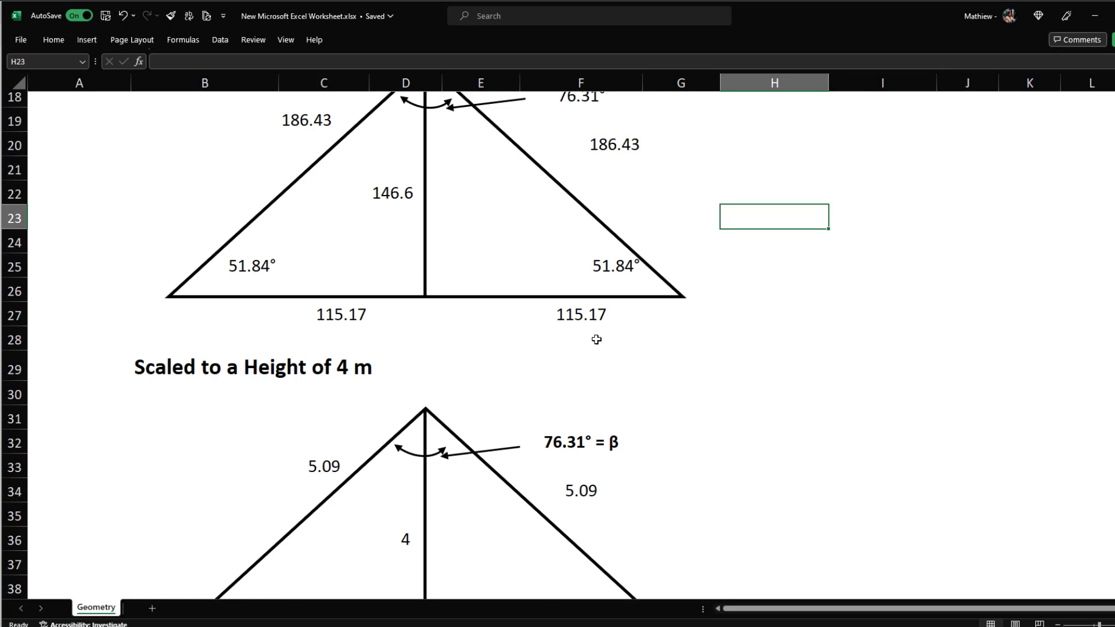
# Check the formula behind the scaled 4 m height in D36
pyautogui.scroll(-1, 595, 339)
pyautogui.scroll(-1, 378, 294)
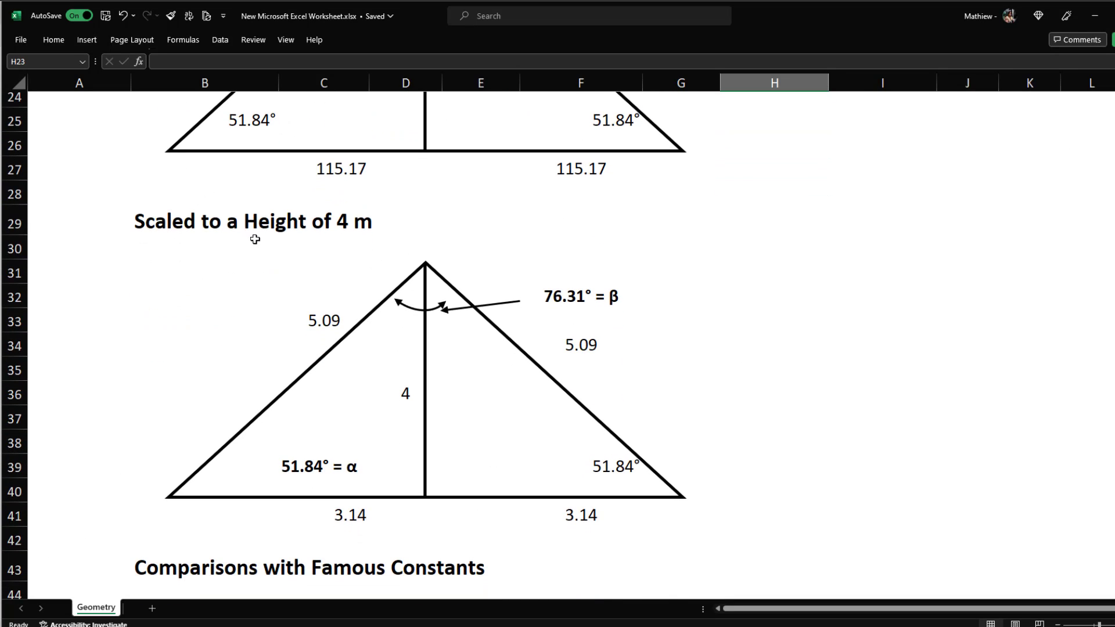
pyautogui.scroll(3, 220, 218)
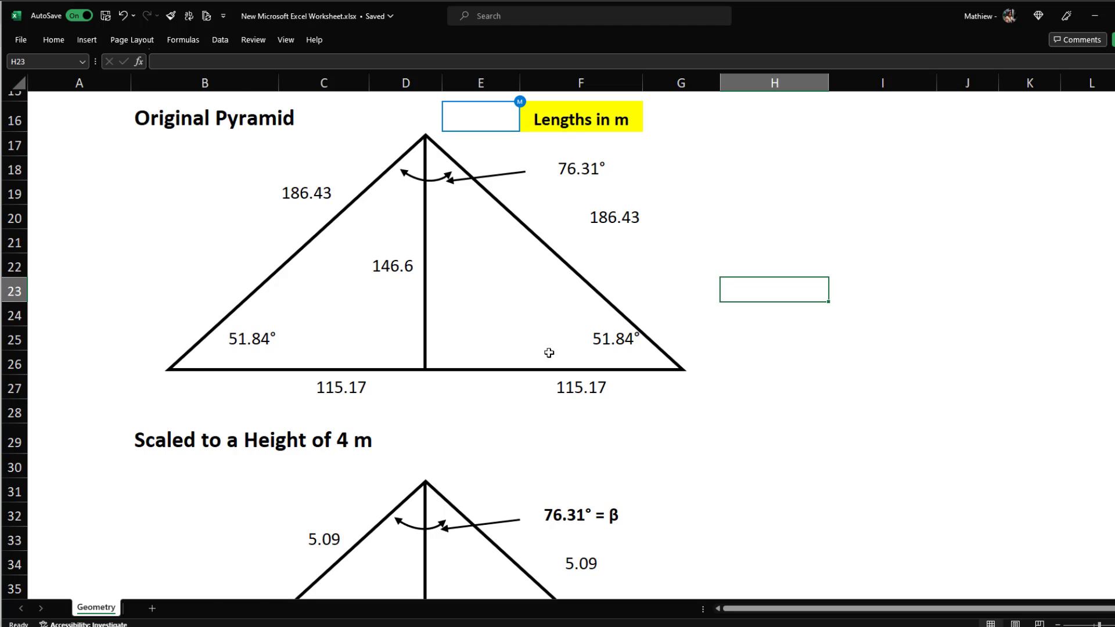
pyautogui.scroll(-2, 548, 353)
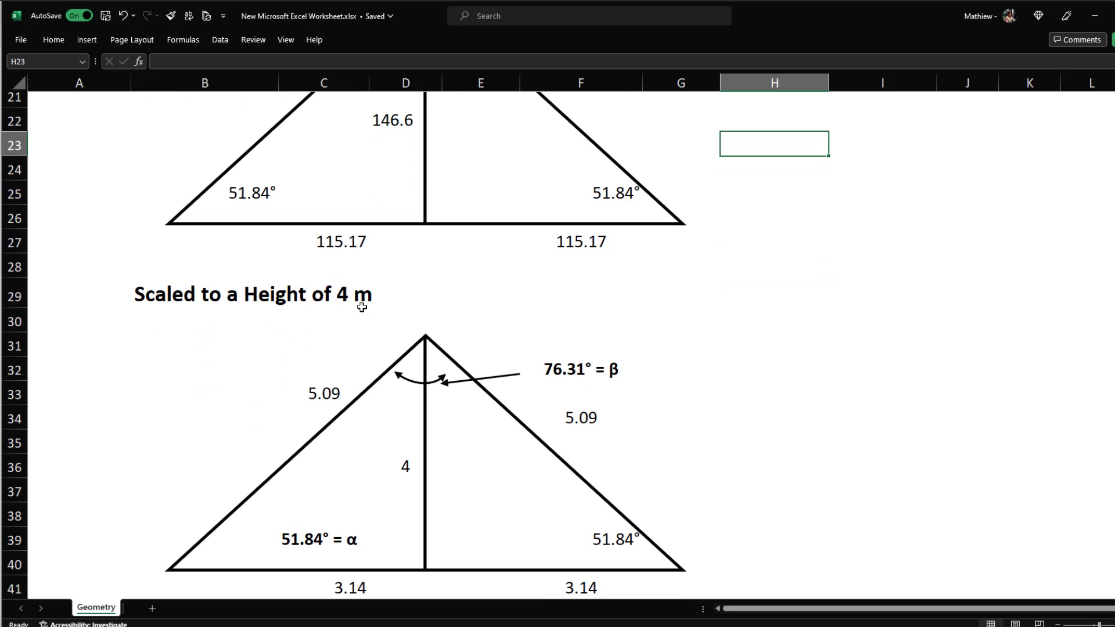
pyautogui.scroll(1, 401, 349)
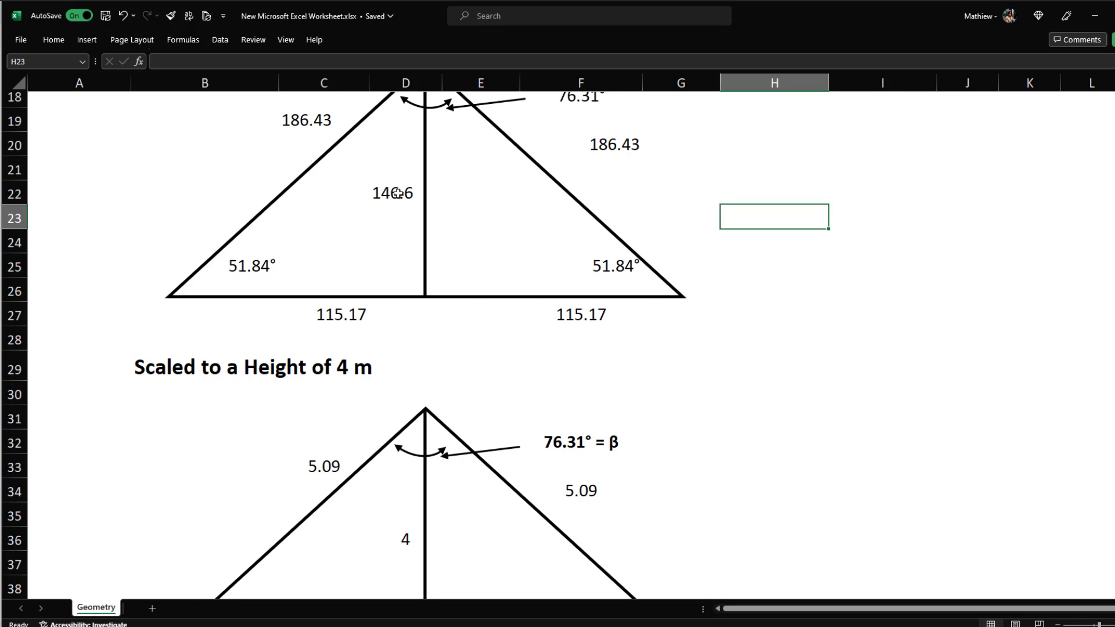
pyautogui.scroll(-3, 378, 473)
pyautogui.click(402, 318)
pyautogui.doubleClick(402, 318)
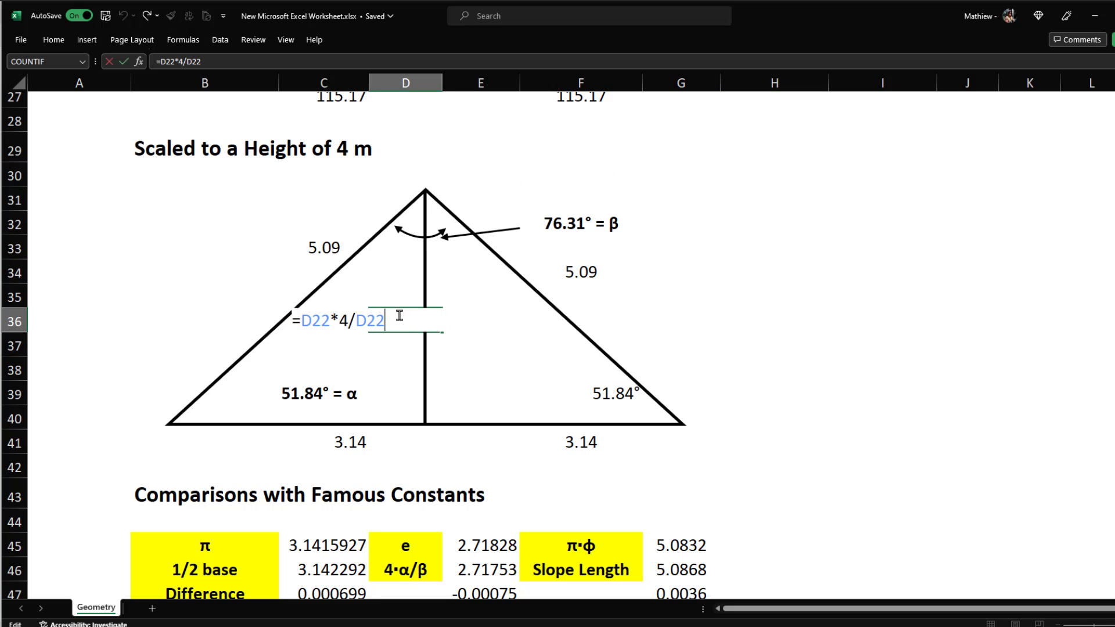
pyautogui.scroll(3, 425, 281)
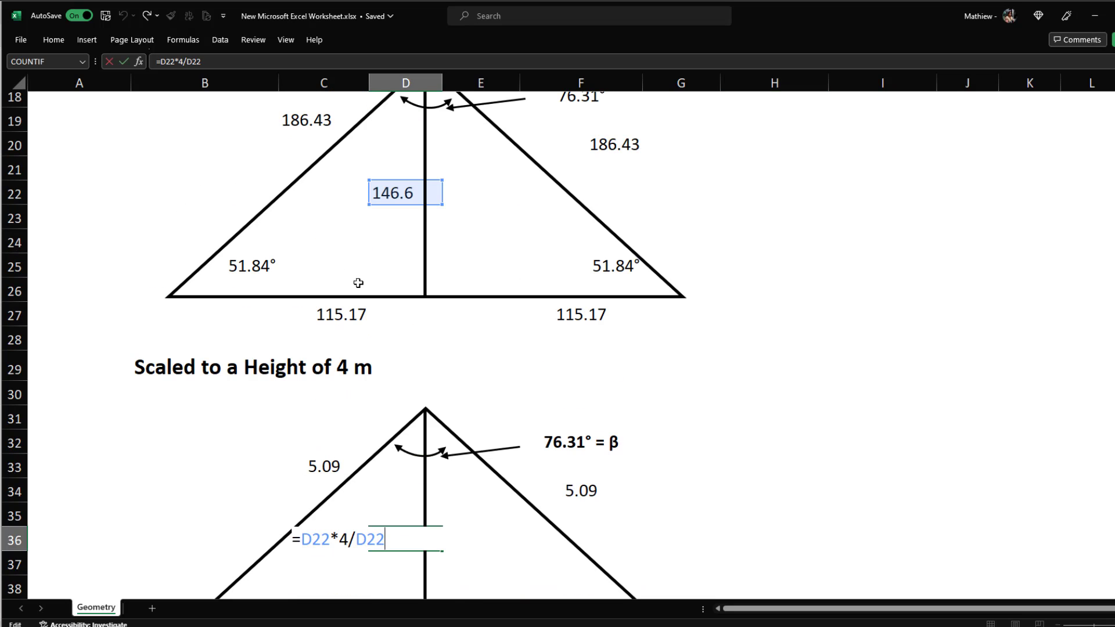
pyautogui.scroll(-1, 349, 349)
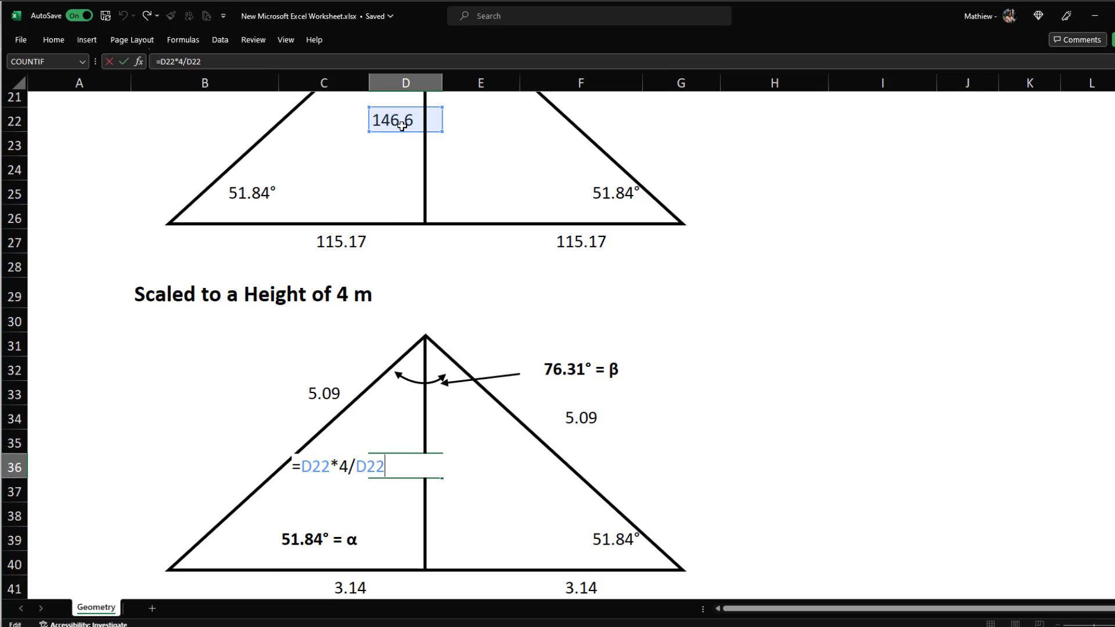
pyautogui.scroll(-2, 465, 441)
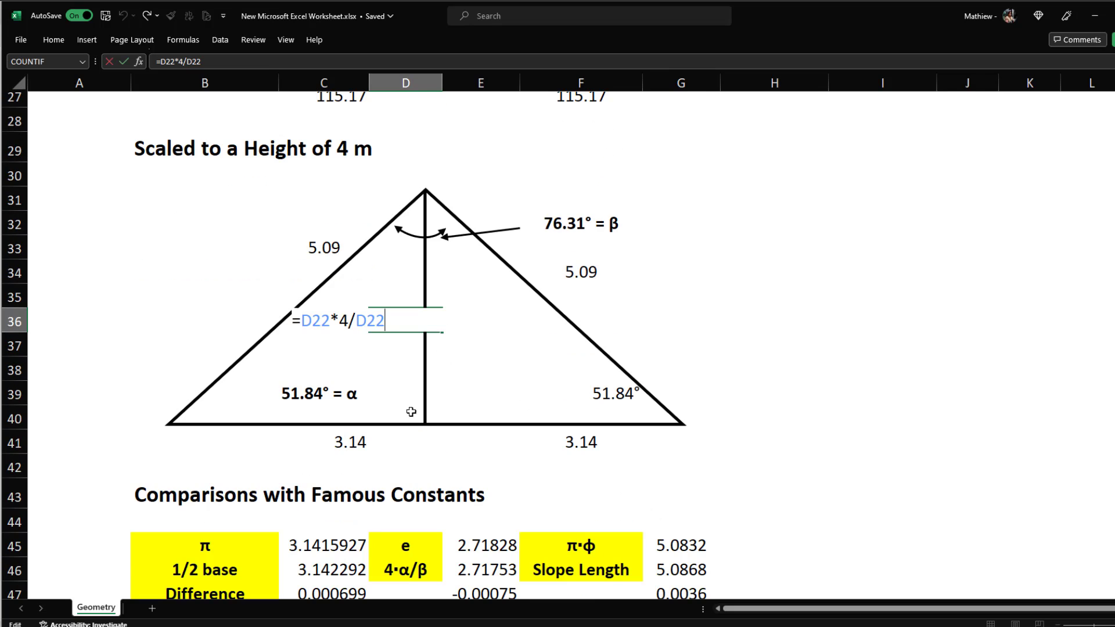
pyautogui.press('Return')
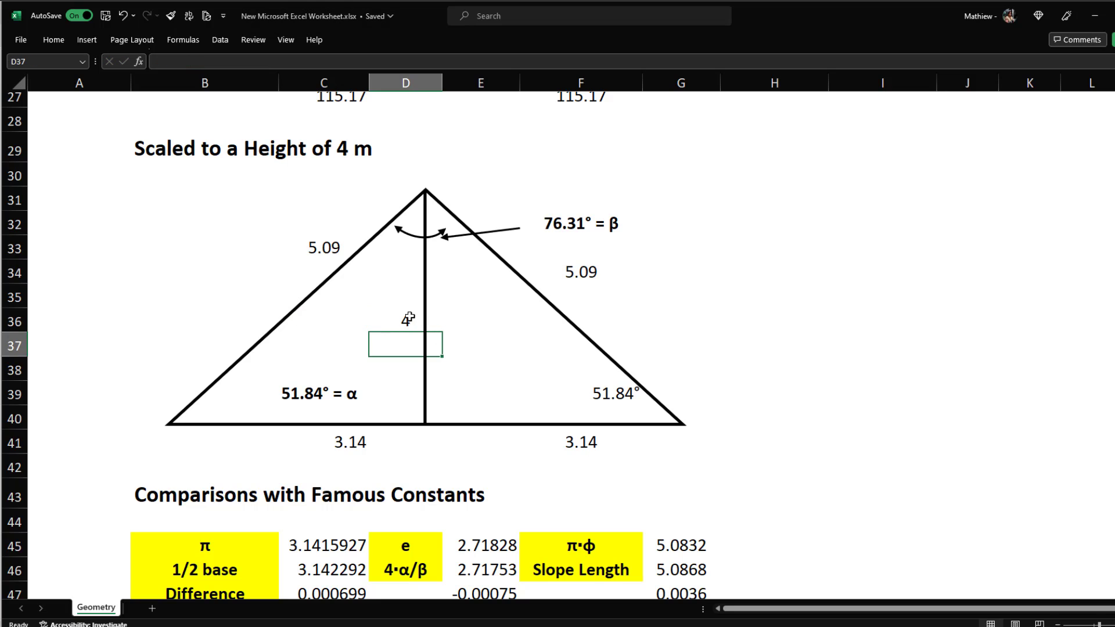
# Confirm the scaled right slope formula =F20*4/D22 in F34, giving 5.09
pyautogui.doubleClick(589, 275)
pyautogui.scroll(4, 592, 255)
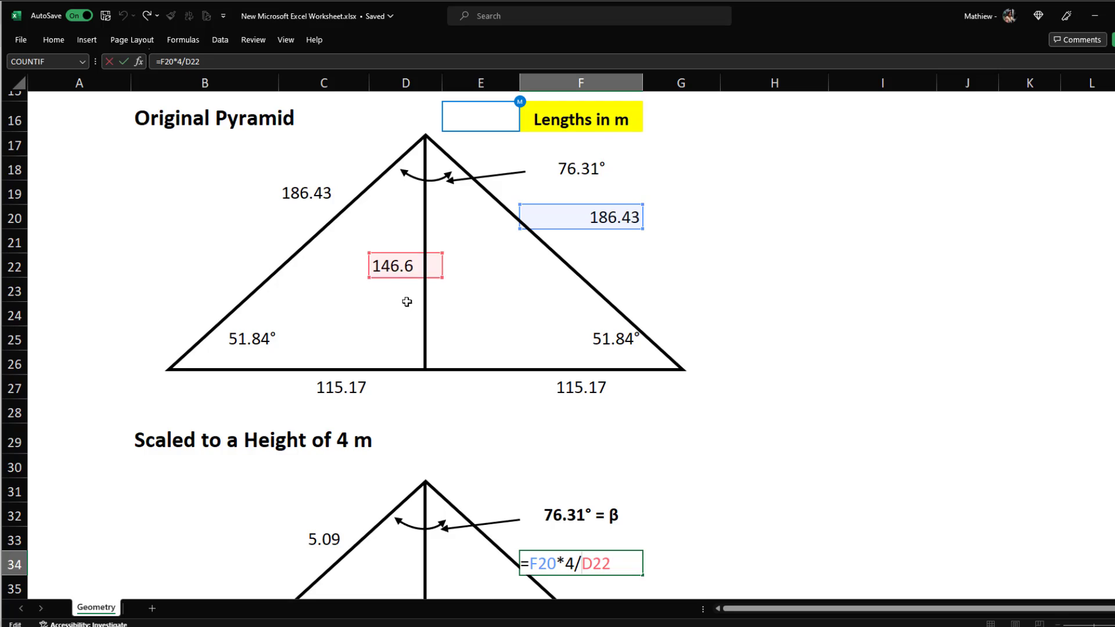
pyautogui.scroll(-2, 467, 328)
pyautogui.scroll(-2, 580, 453)
pyautogui.press('Return')
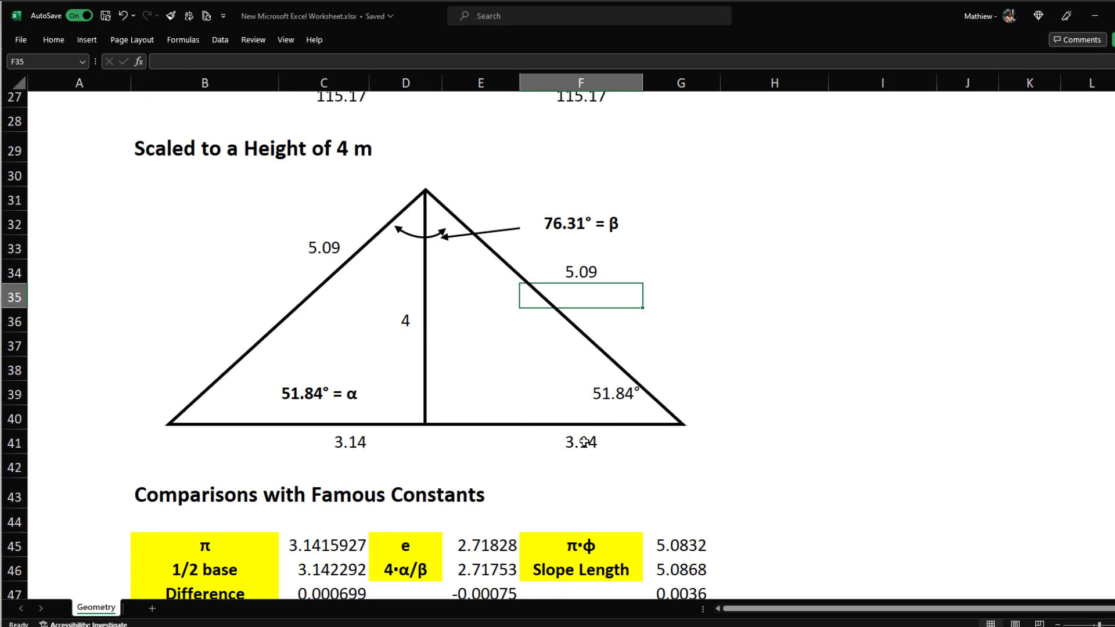
# Confirm the scaled right base formula =F27*4/D22 in F41, giving 3.14
pyautogui.doubleClick(572, 438)
pyautogui.scroll(4, 569, 430)
pyautogui.scroll(-4, 418, 232)
pyautogui.scroll(3, 401, 241)
pyautogui.scroll(-3, 408, 209)
pyautogui.scroll(3, 551, 307)
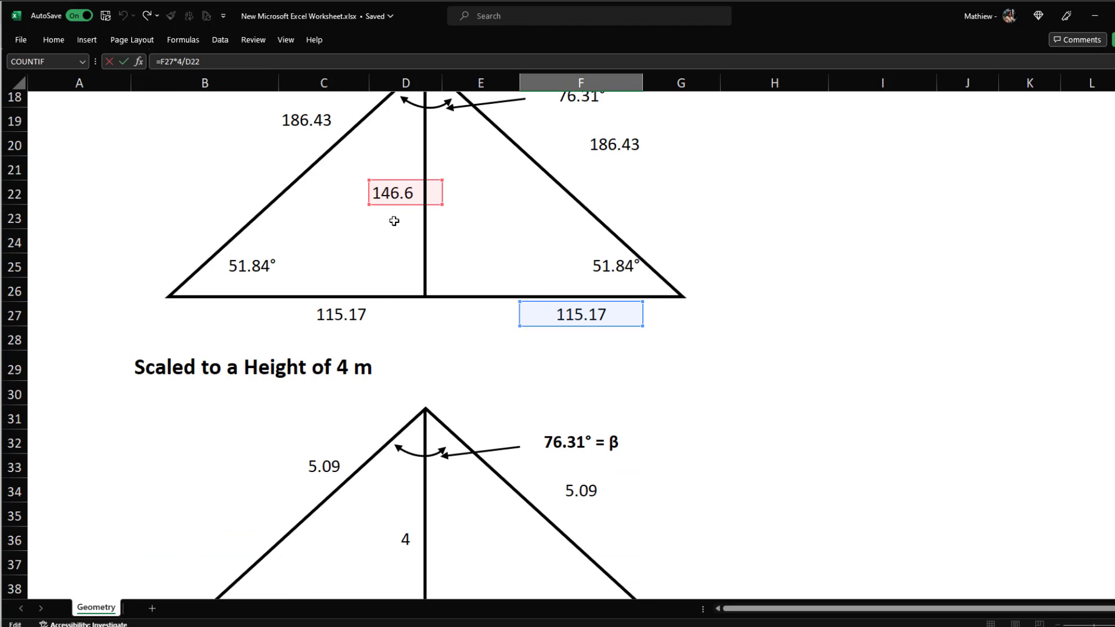
pyautogui.scroll(-2, 400, 244)
pyautogui.scroll(2, 399, 259)
pyautogui.hotkey('ctrl', 'Return')
pyautogui.scroll(-2, 478, 311)
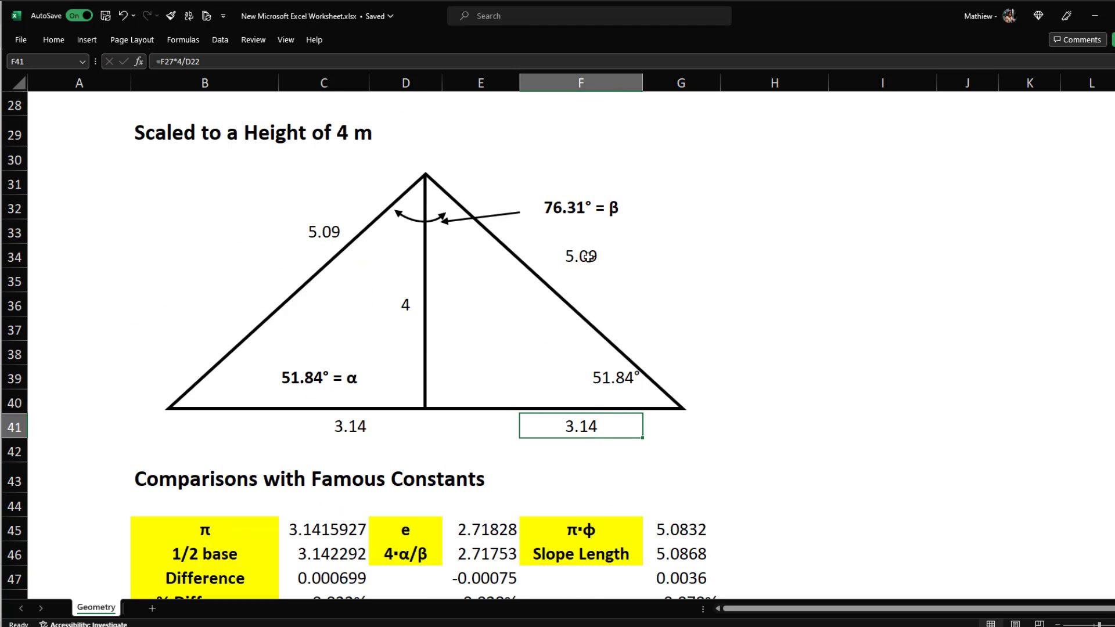
pyautogui.click(319, 384)
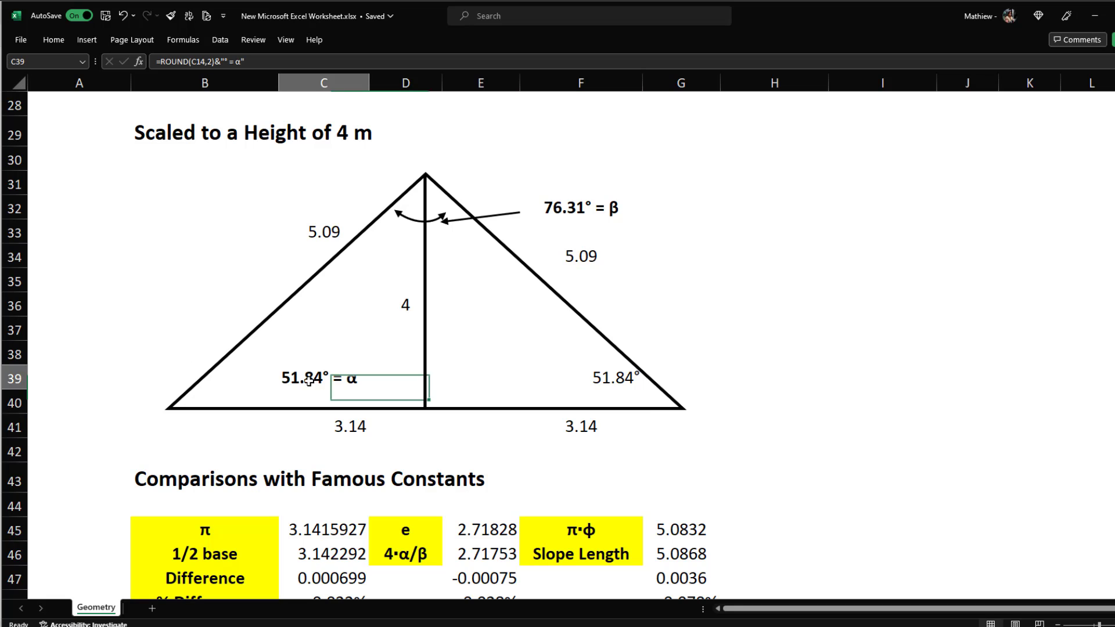
pyautogui.moveTo(302, 367); pyautogui.dragTo(274, 379)
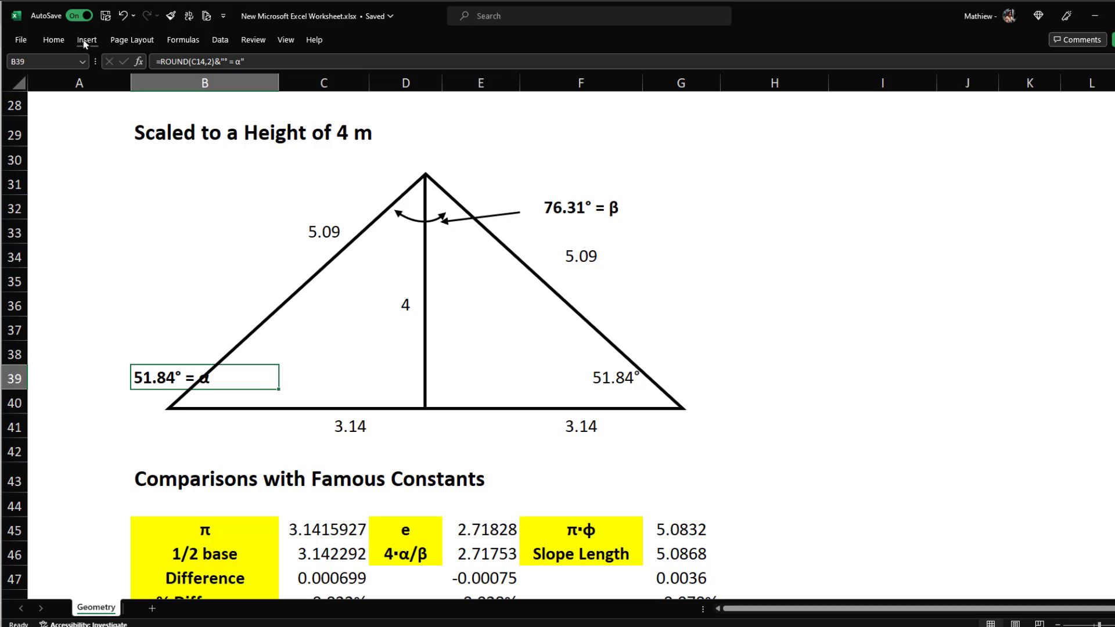
pyautogui.click(54, 40)
pyautogui.click(301, 82)
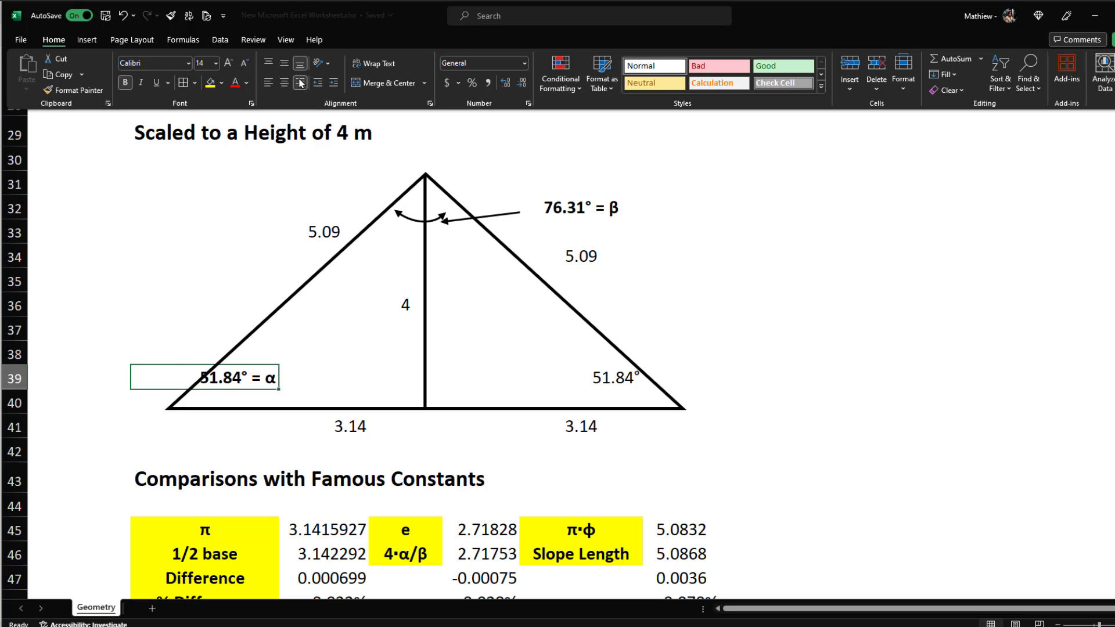
pyautogui.hotkey('ctrl', 'z')
pyautogui.hotkey('ctrl', 'z')
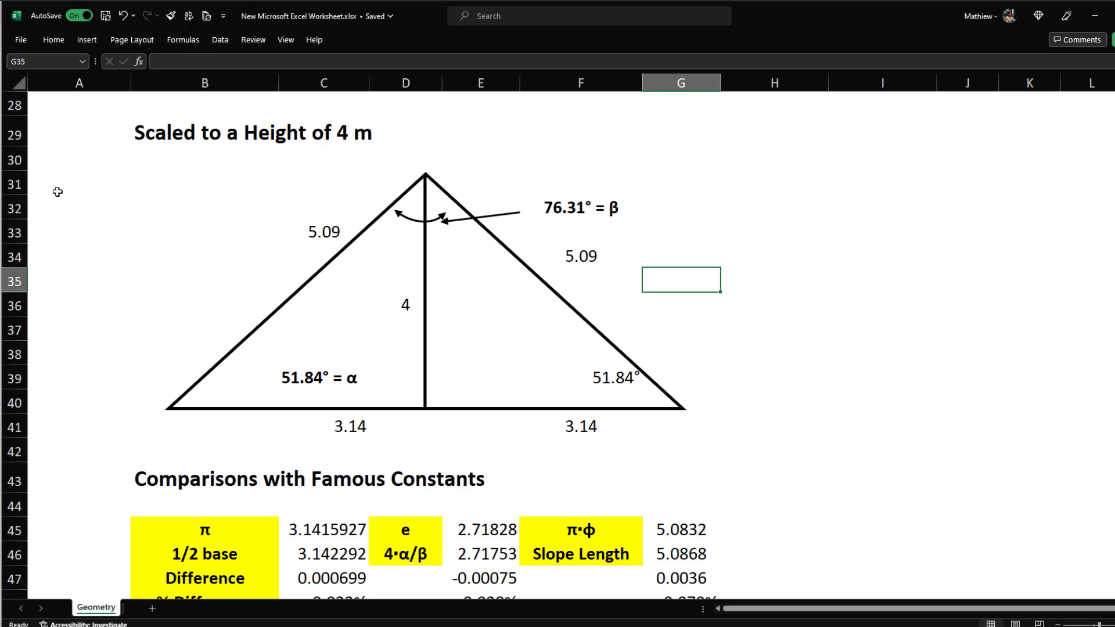
pyautogui.click(293, 372)
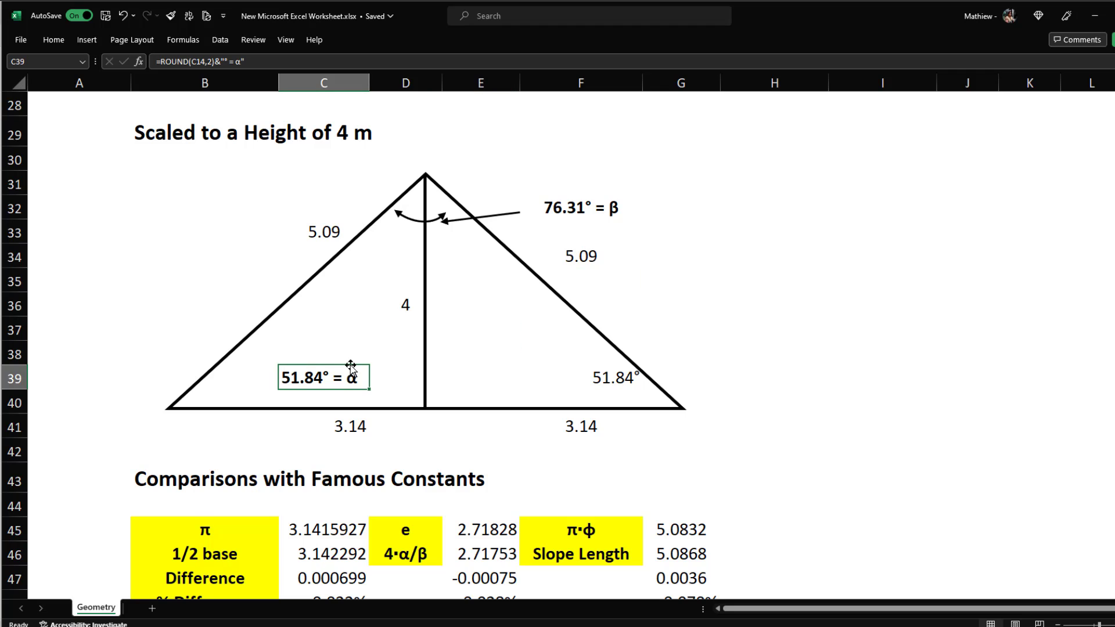
pyautogui.scroll(1, 458, 165)
pyautogui.scroll(1, 526, 251)
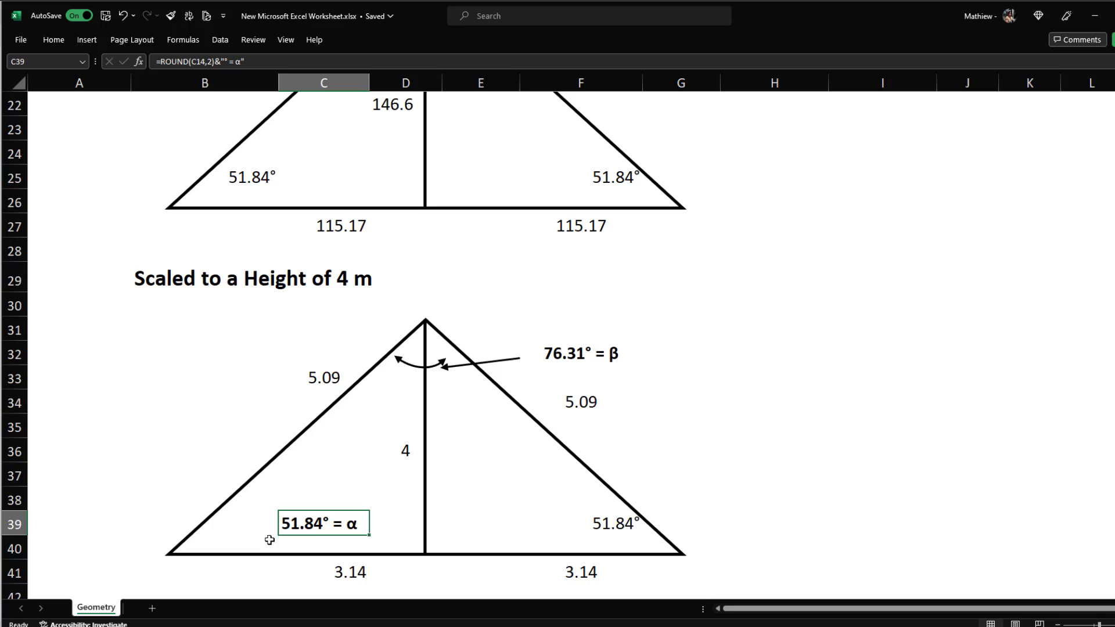
pyautogui.scroll(-1, 270, 540)
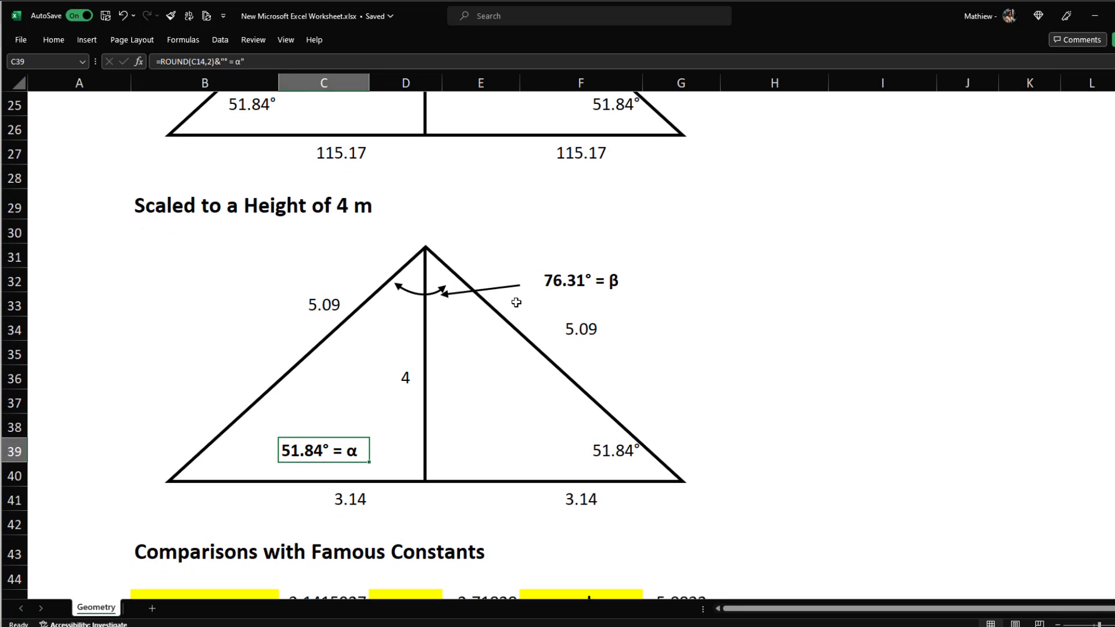
pyautogui.click(567, 281)
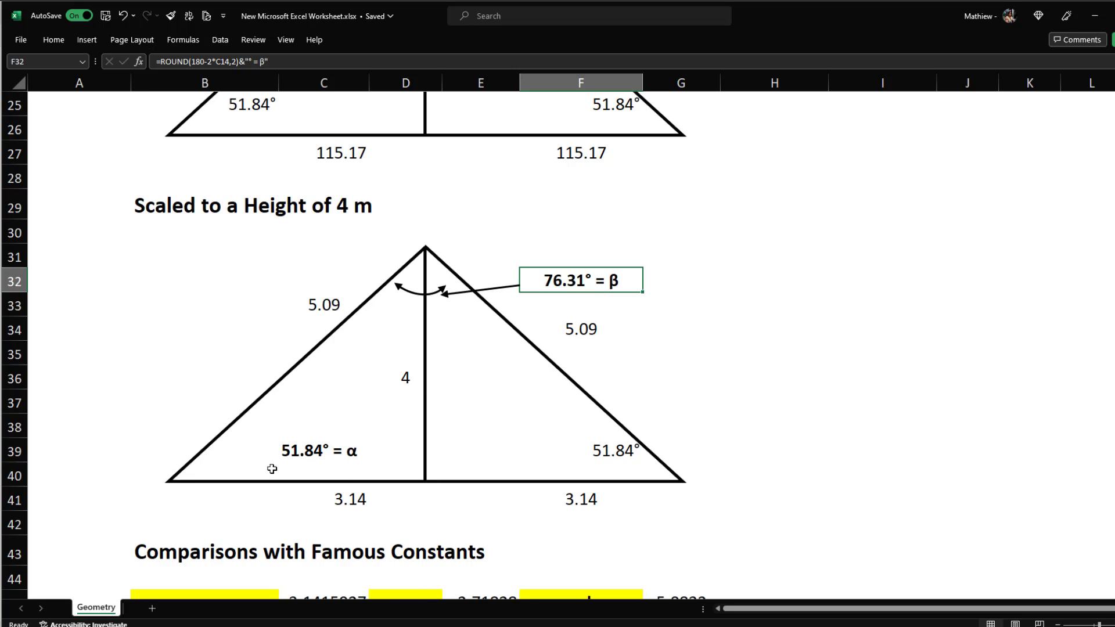
pyautogui.scroll(-2, 428, 331)
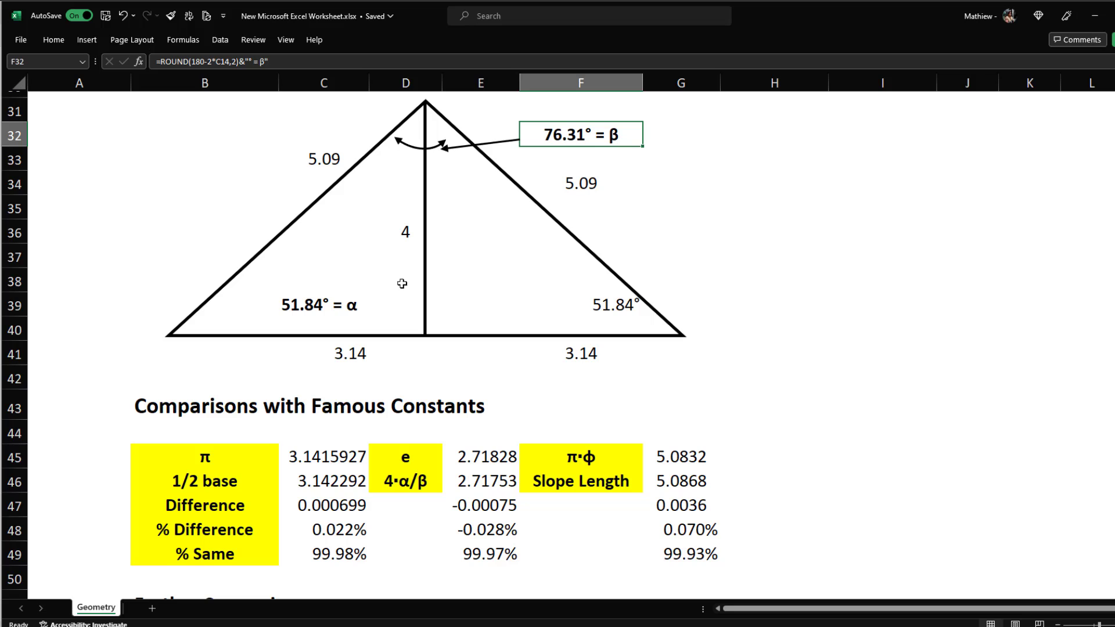
pyautogui.scroll(-2, 406, 269)
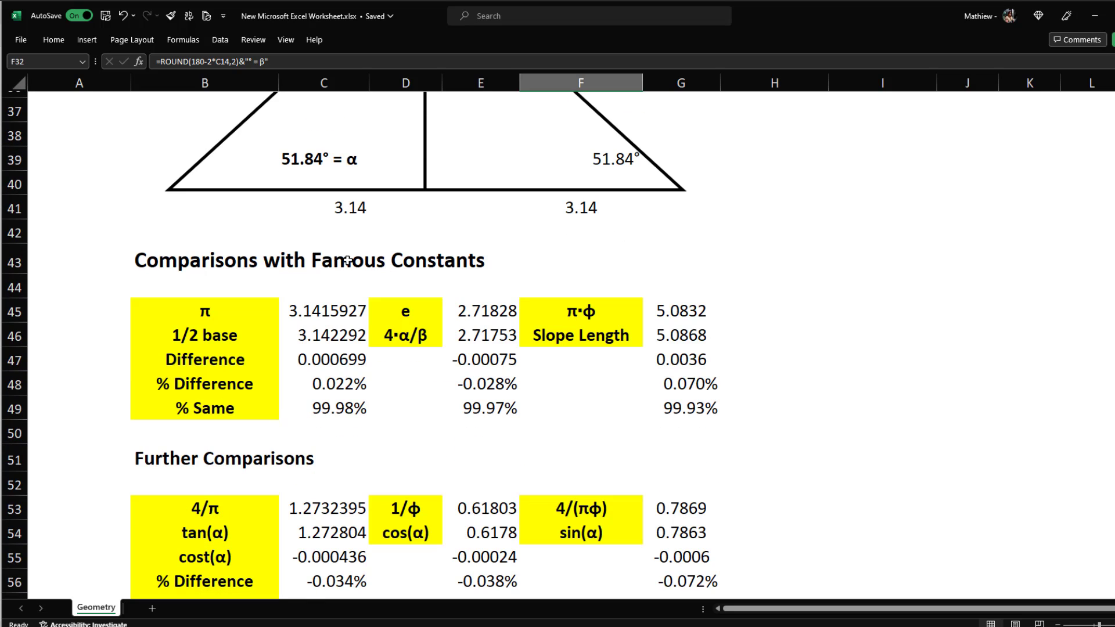
pyautogui.scroll(-1, 350, 257)
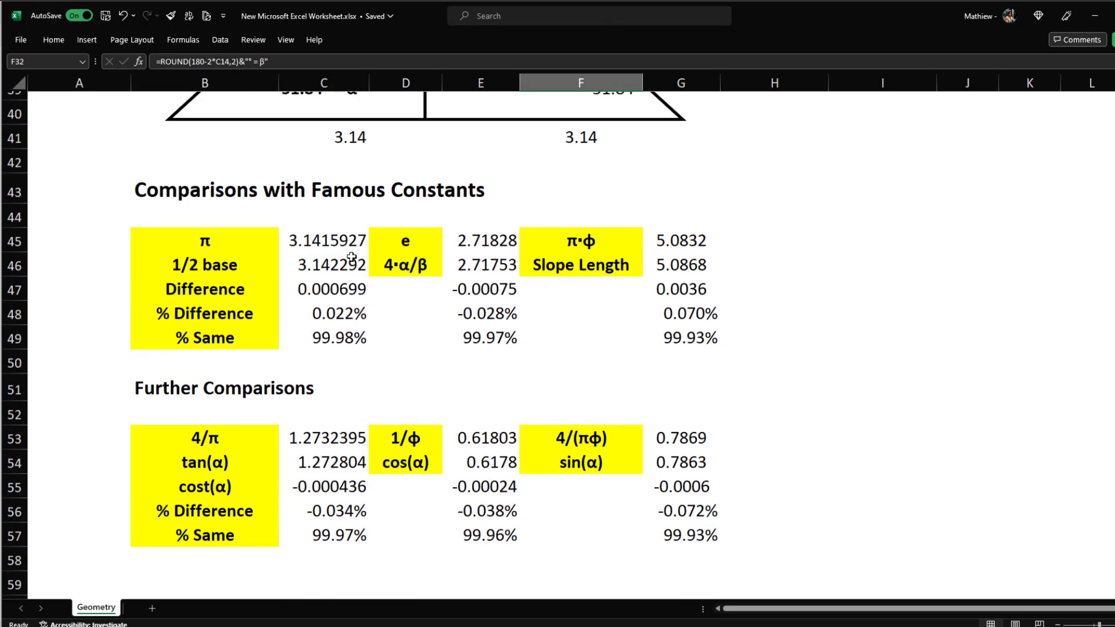
# Keep =PI() in C45 and link the half base in C46 to =C41
pyautogui.doubleClick(309, 238)
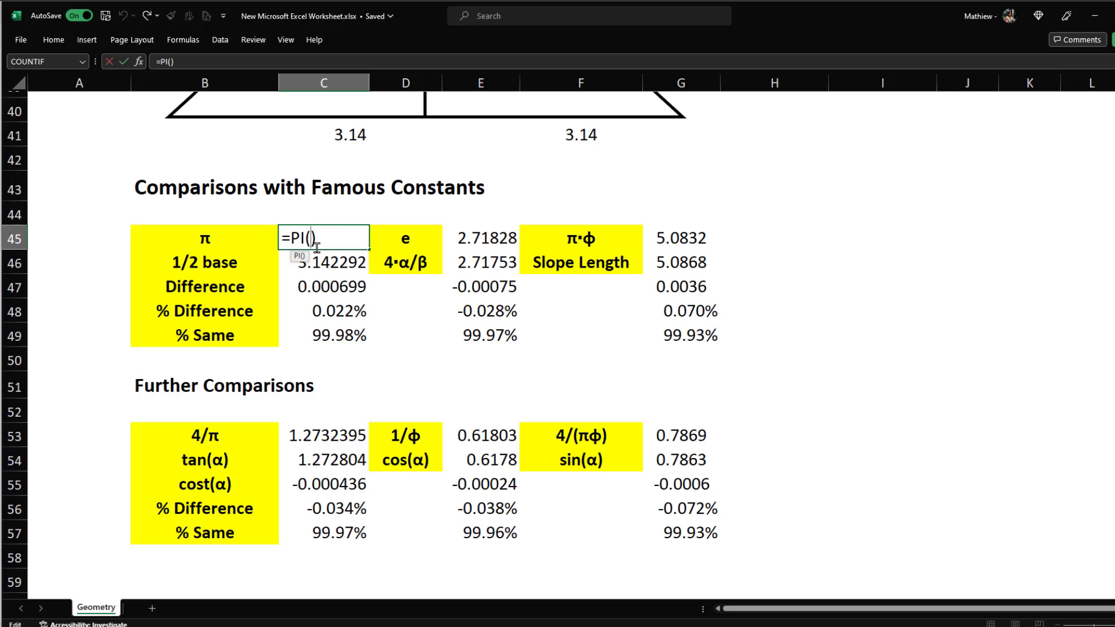
pyautogui.press('Escape')
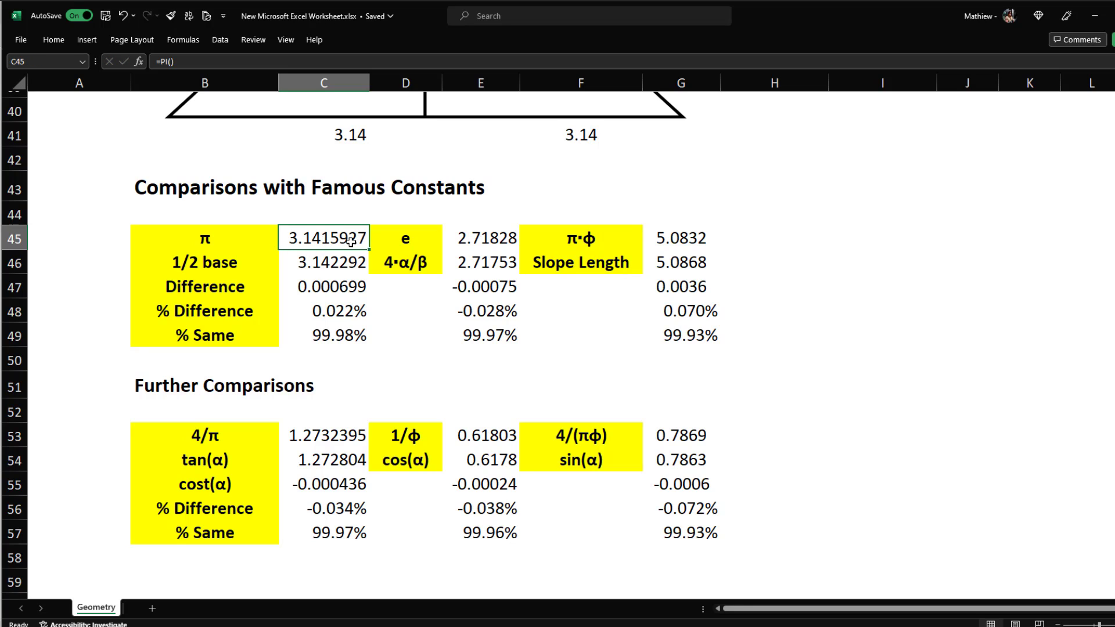
pyautogui.scroll(3, 384, 263)
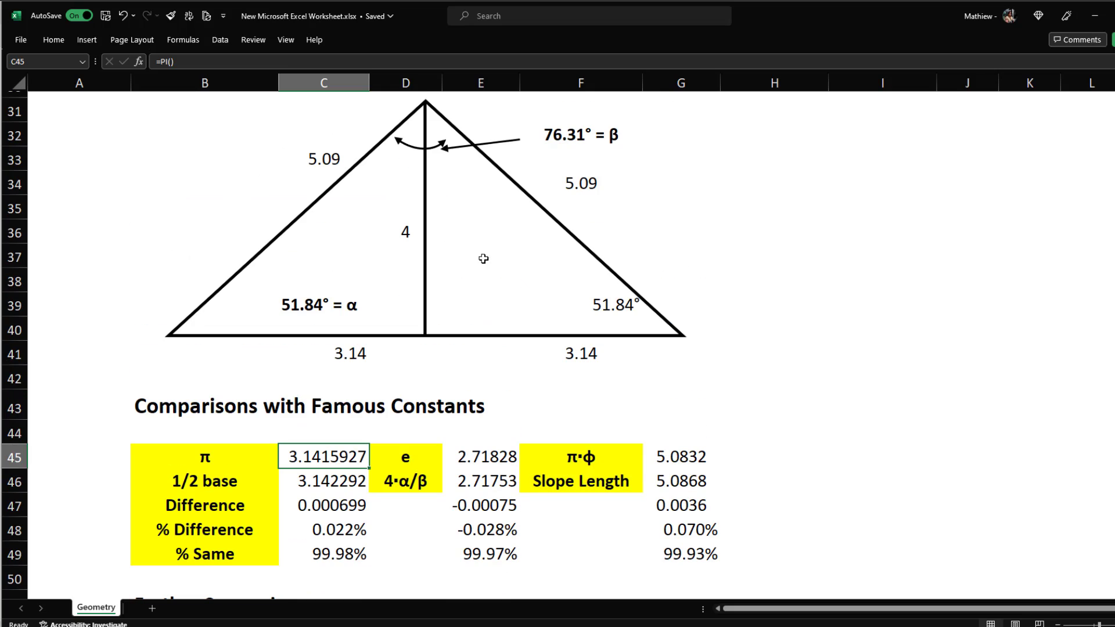
pyautogui.click(325, 479)
pyautogui.write('=C41')
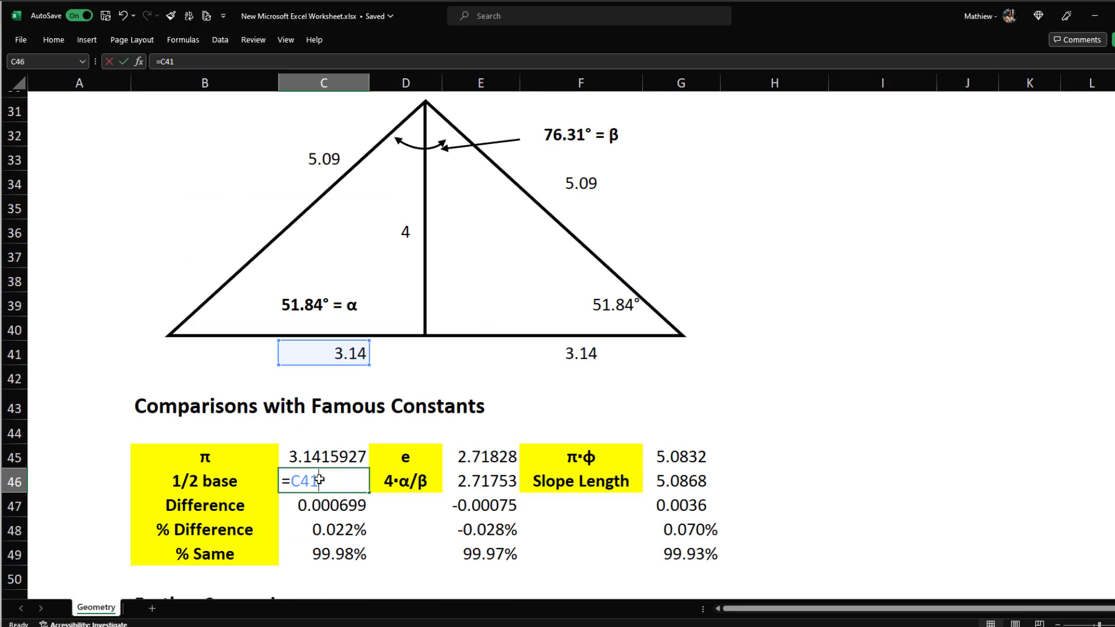
pyautogui.hotkey('ctrl', 'Return')
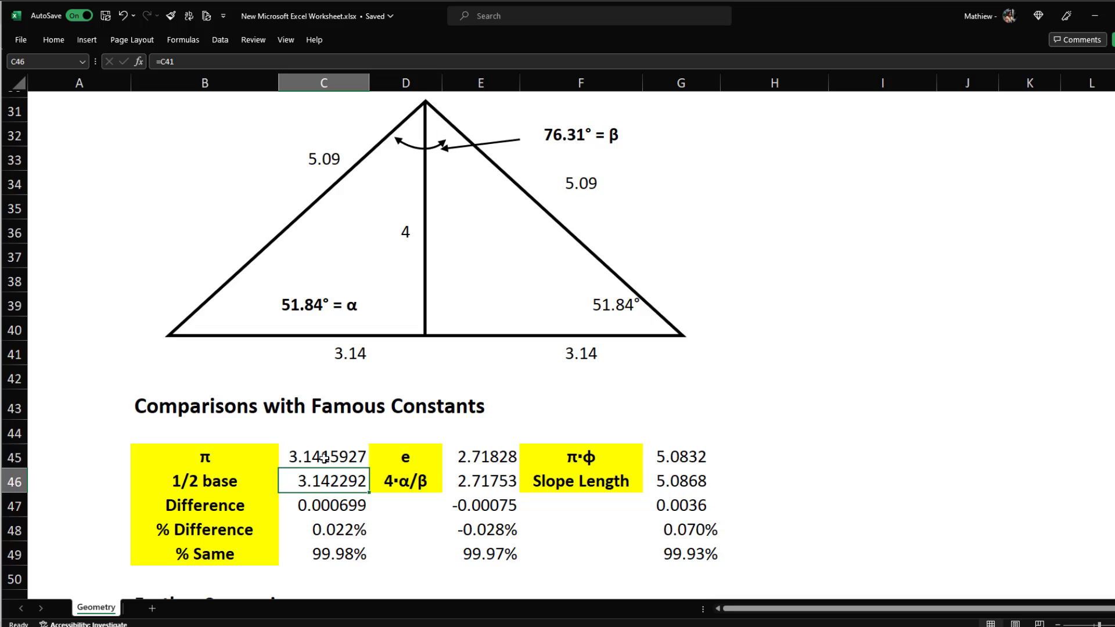
pyautogui.scroll(-1, 326, 459)
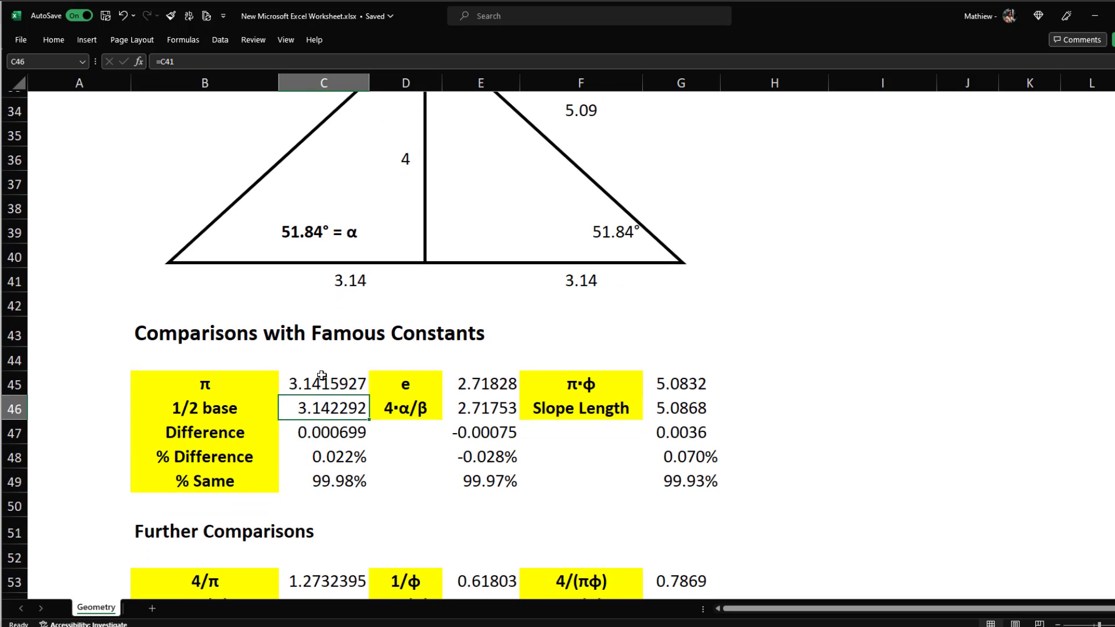
# Confirm the Difference, % Difference and % Same formulas in C47–C49, giving 99.98% same
pyautogui.doubleClick(326, 431)
pyautogui.press('Escape')
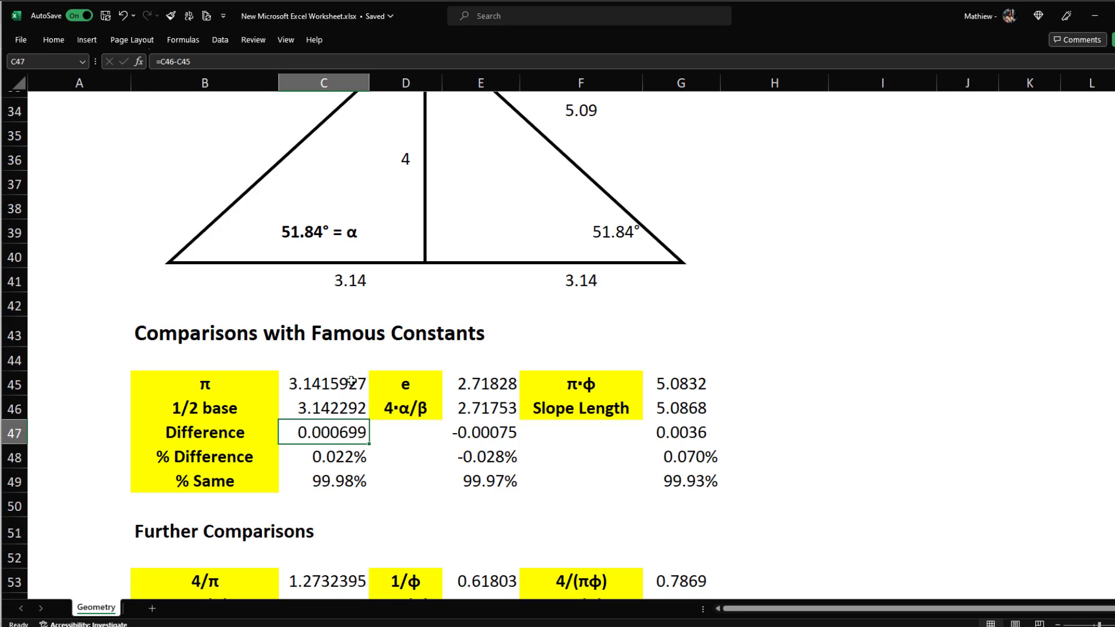
pyautogui.doubleClick(346, 452)
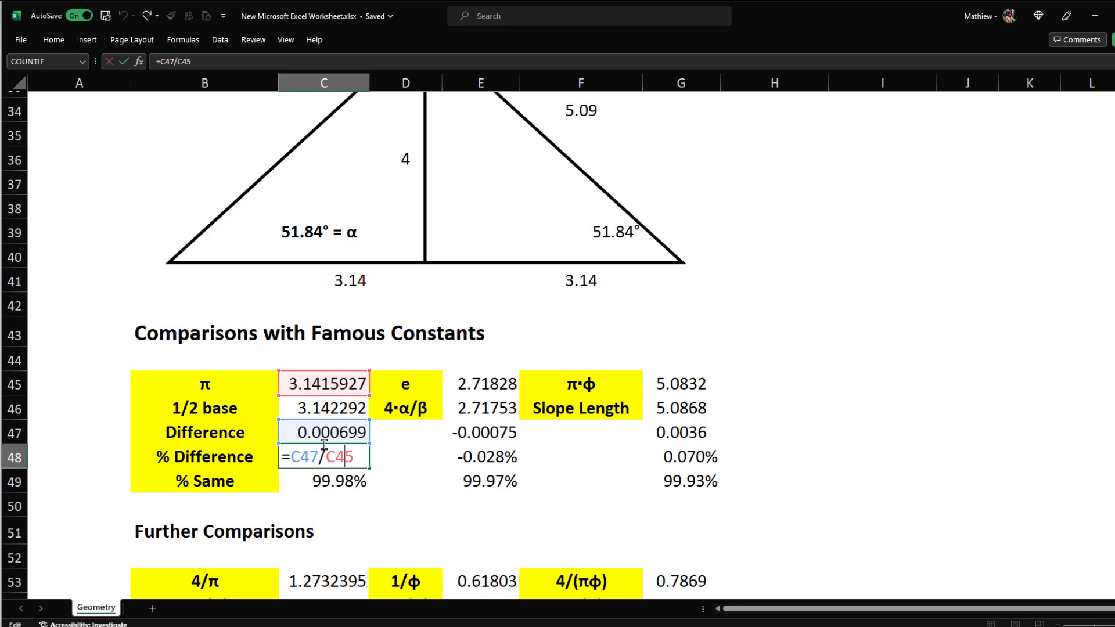
pyautogui.press('Escape')
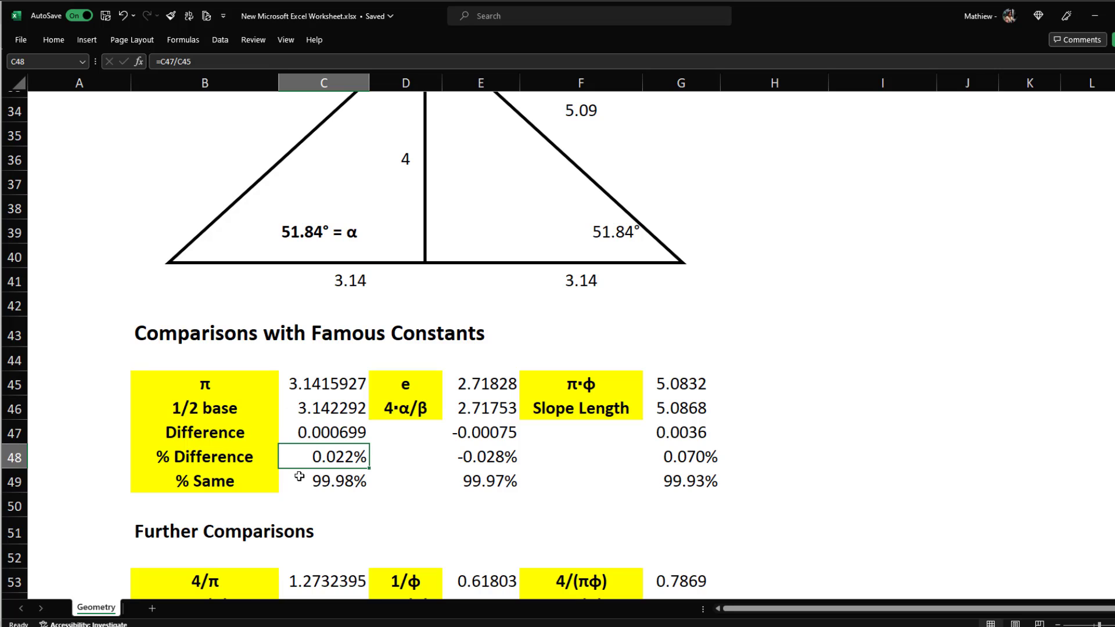
pyautogui.scroll(-1, 335, 404)
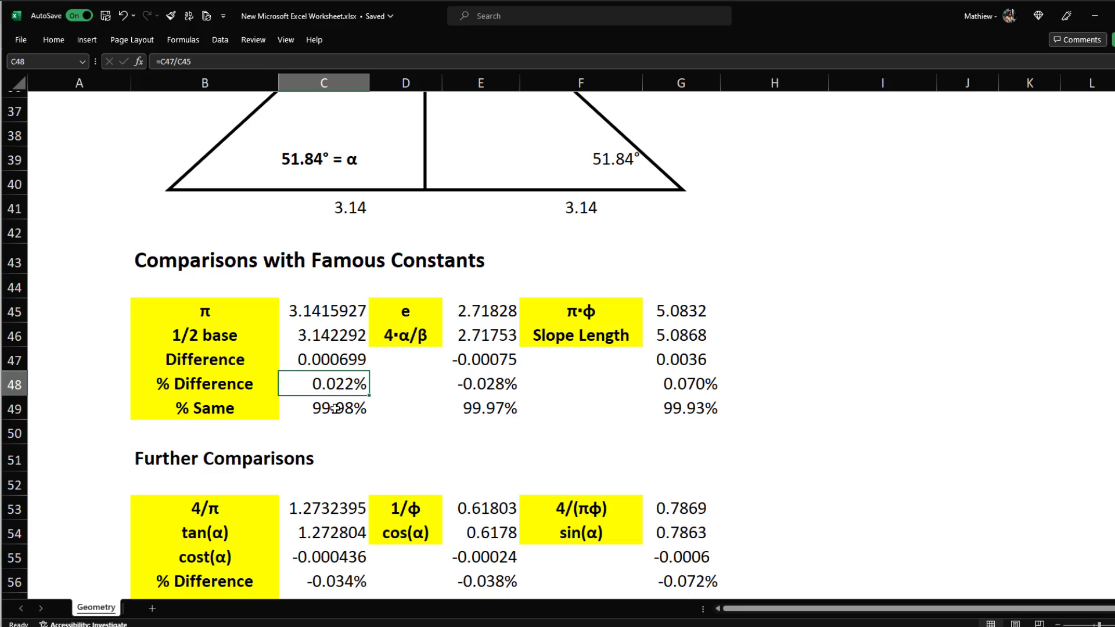
pyautogui.doubleClick(335, 409)
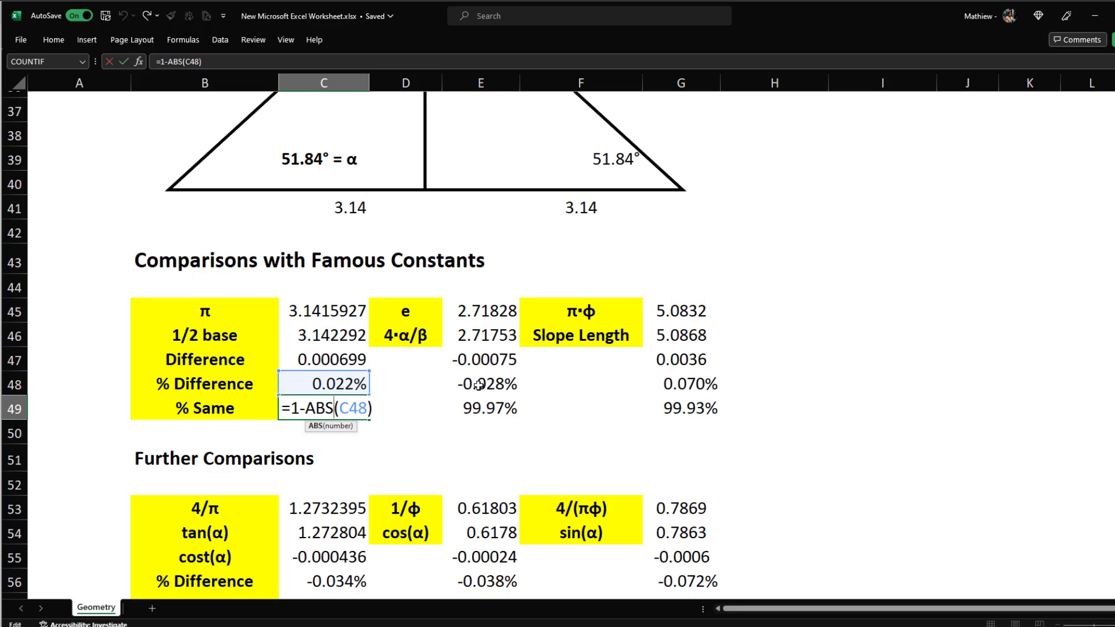
pyautogui.hotkey('ctrl', 'Return')
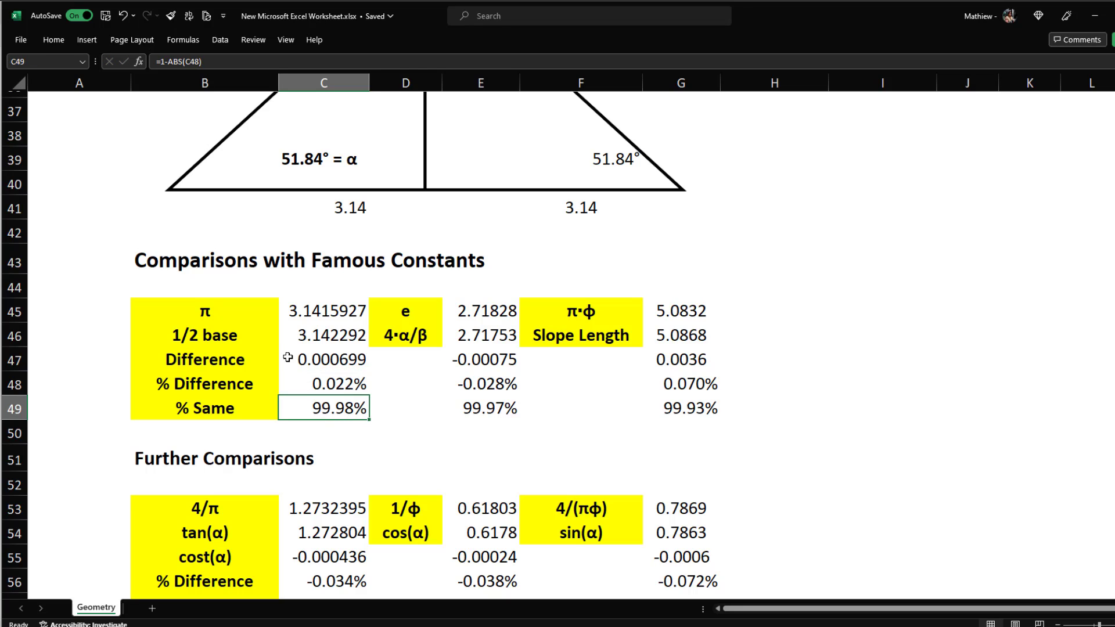
pyautogui.click(571, 207)
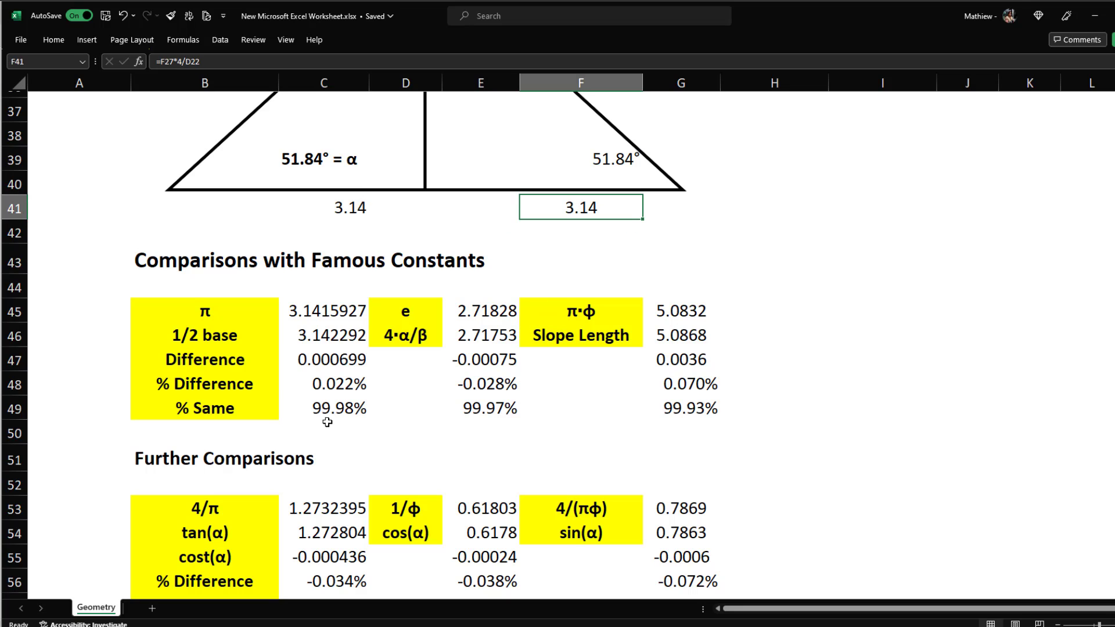
pyautogui.scroll(1, 473, 316)
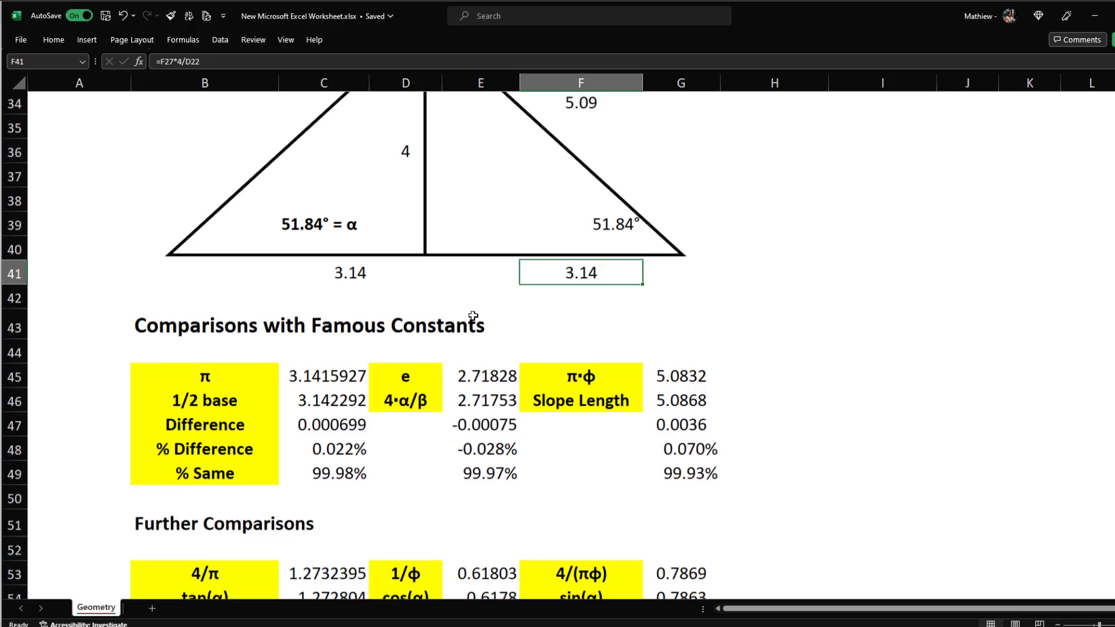
pyautogui.doubleClick(468, 388)
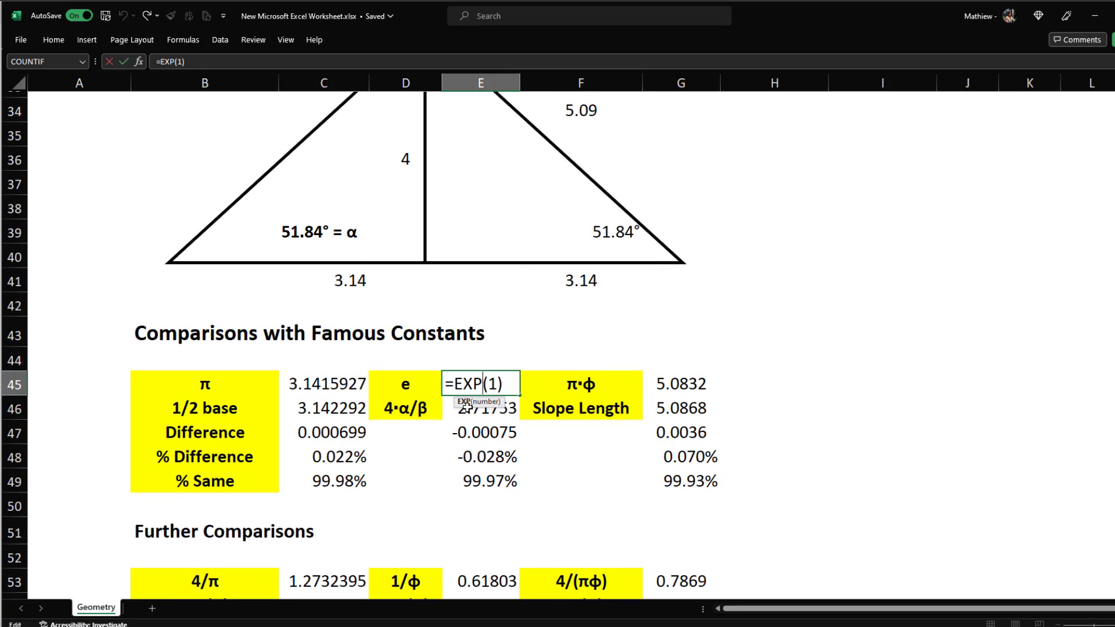
pyautogui.hotkey('ctrl', 'Return')
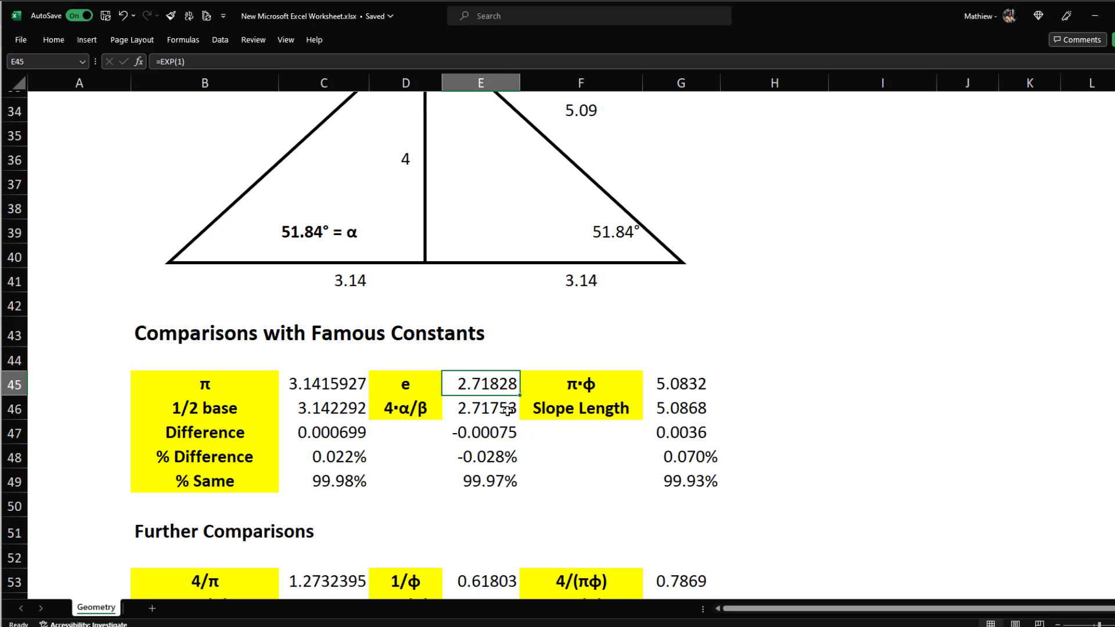
pyautogui.scroll(1, 426, 367)
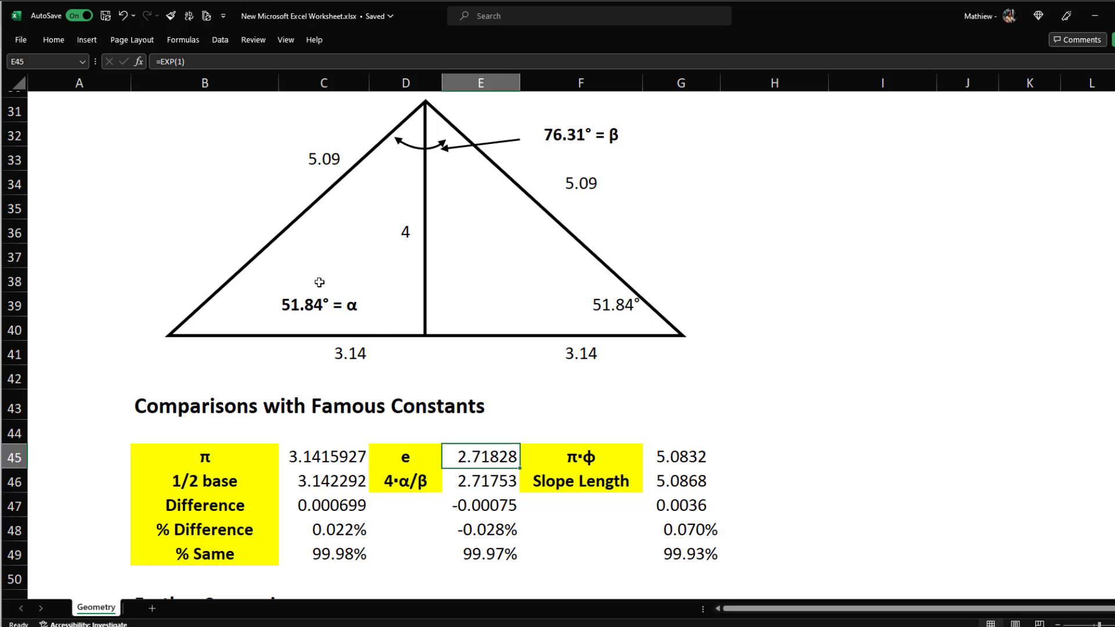
pyautogui.doubleClick(485, 482)
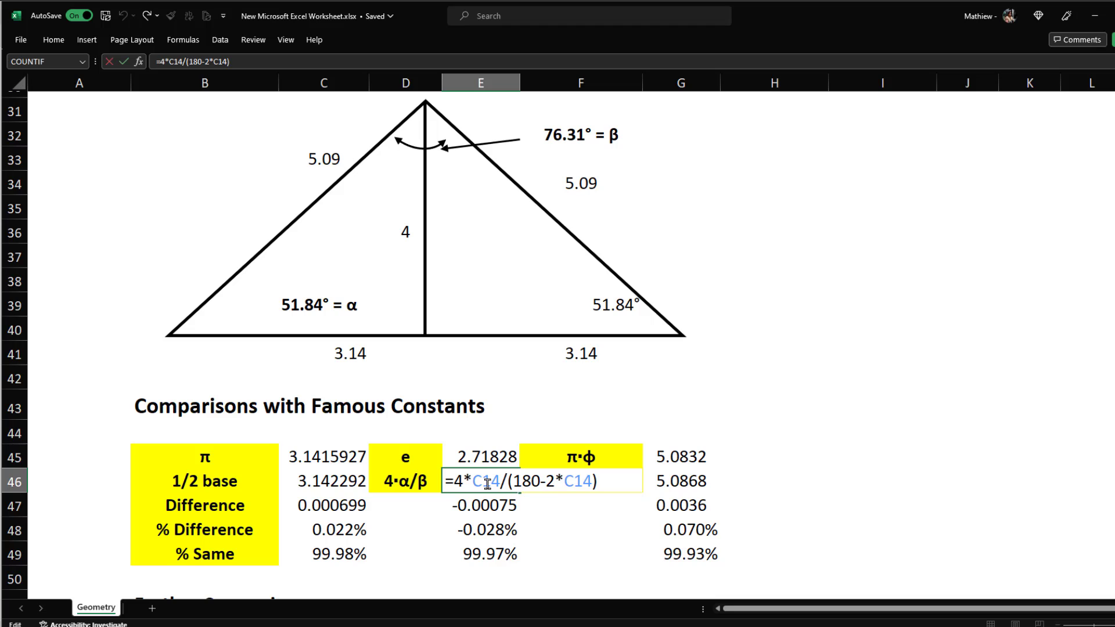
pyautogui.scroll(9, 385, 393)
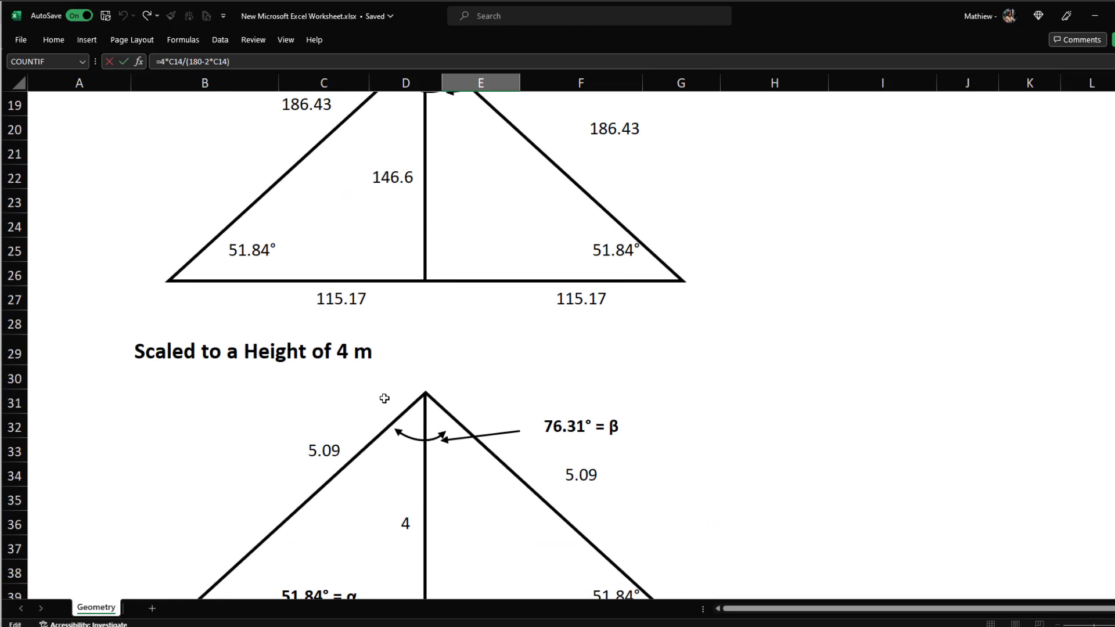
pyautogui.scroll(-5, 327, 353)
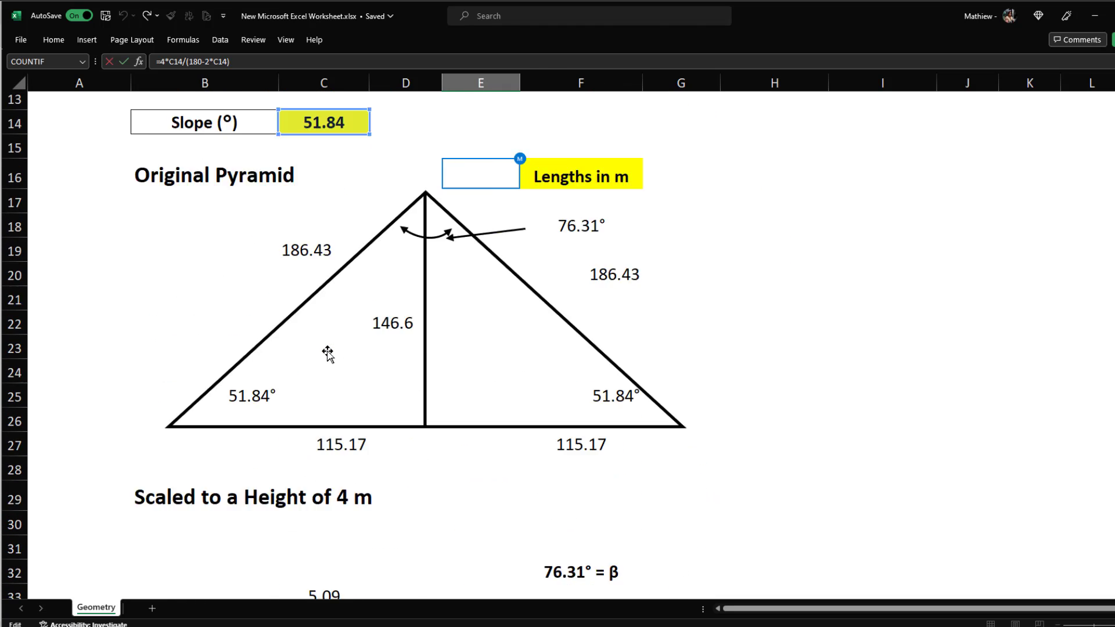
pyautogui.scroll(-5, 327, 353)
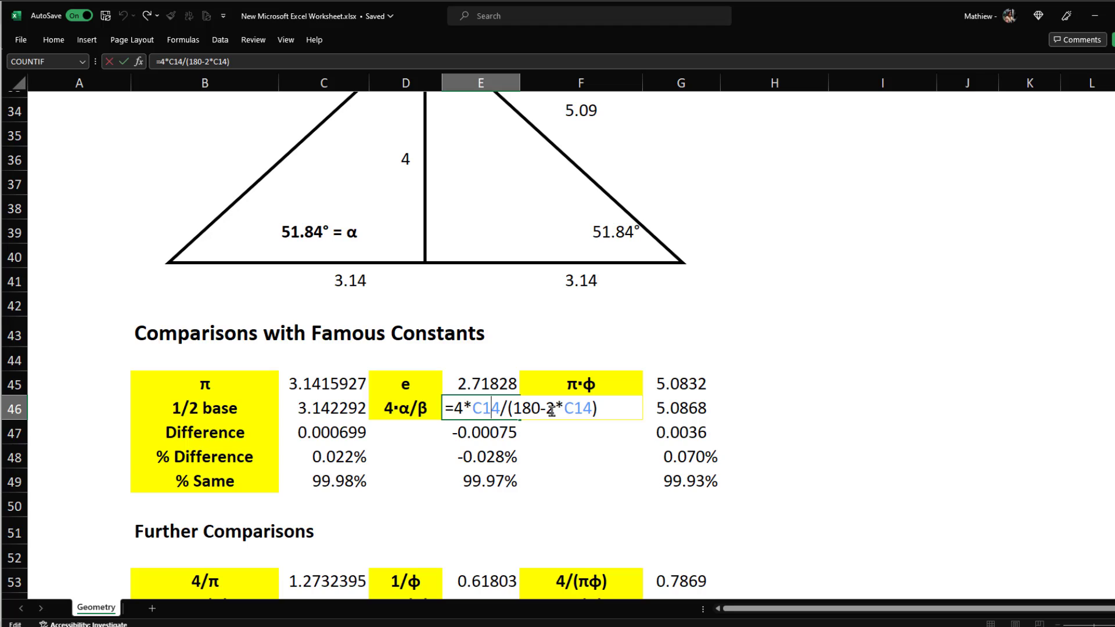
pyautogui.scroll(9, 511, 358)
pyautogui.scroll(-3, 510, 319)
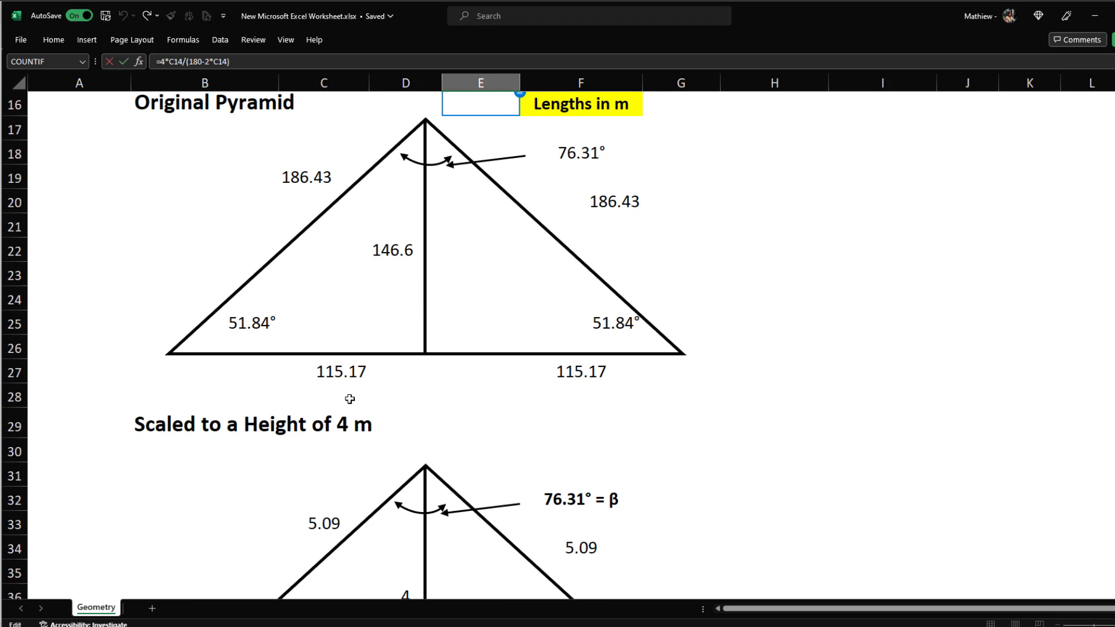
pyautogui.scroll(-7, 542, 331)
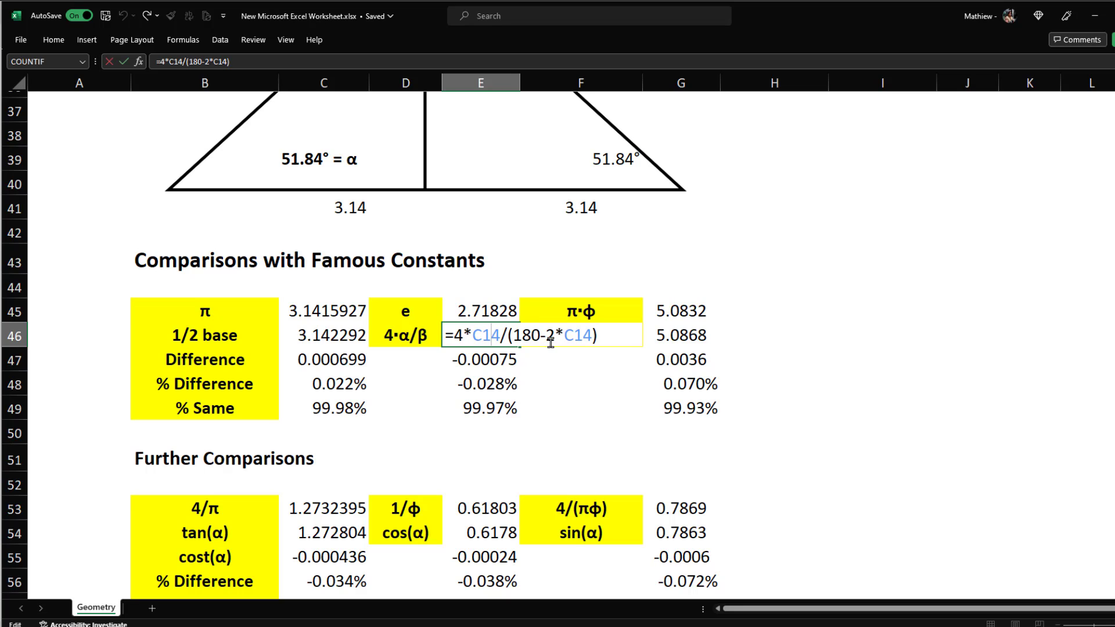
pyautogui.hotkey('ctrl', 'Return')
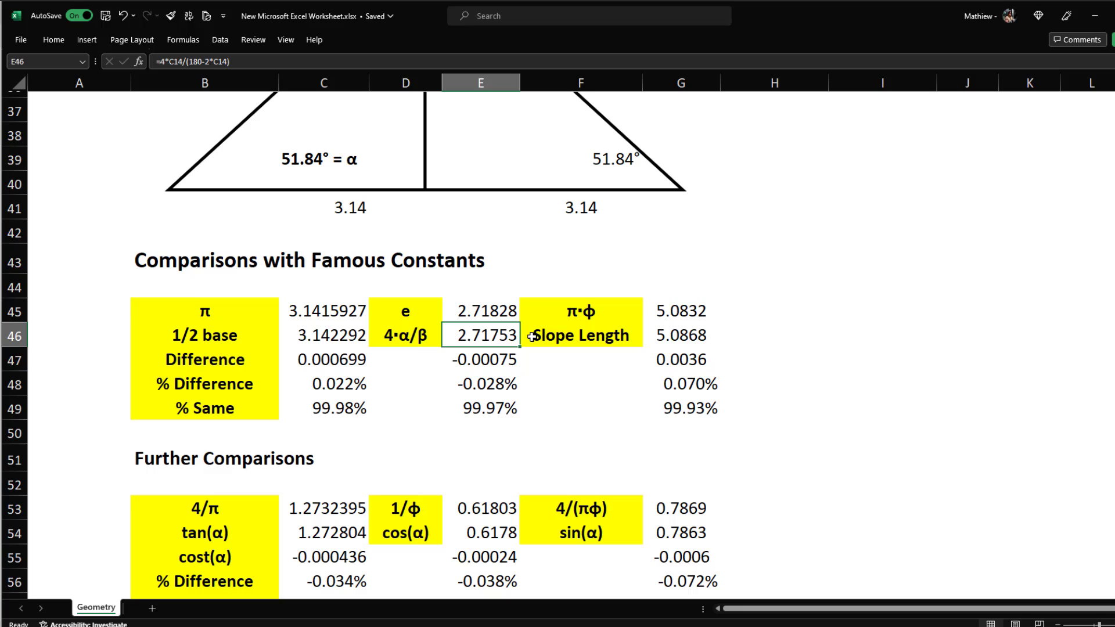
pyautogui.doubleClick(485, 336)
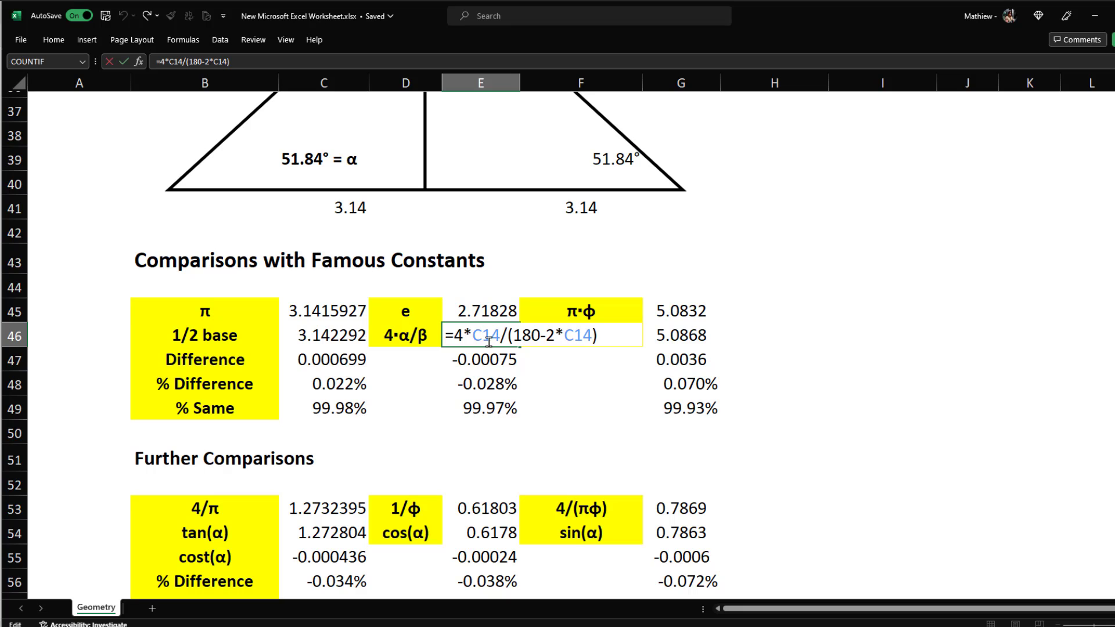
pyautogui.hotkey('ctrl', 'Return')
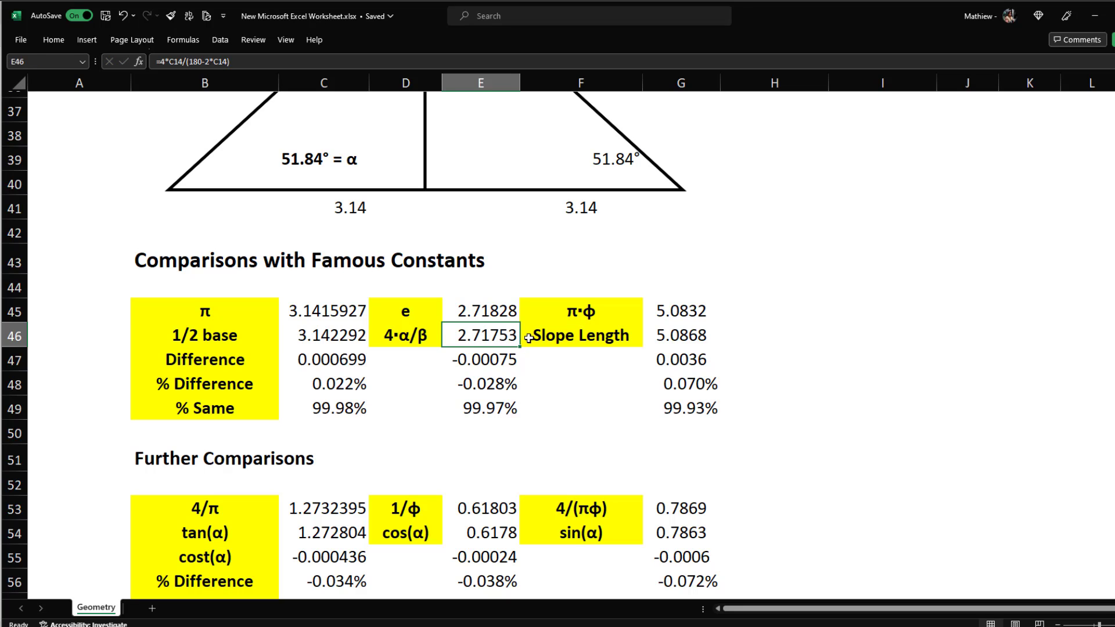
pyautogui.doubleClick(493, 357)
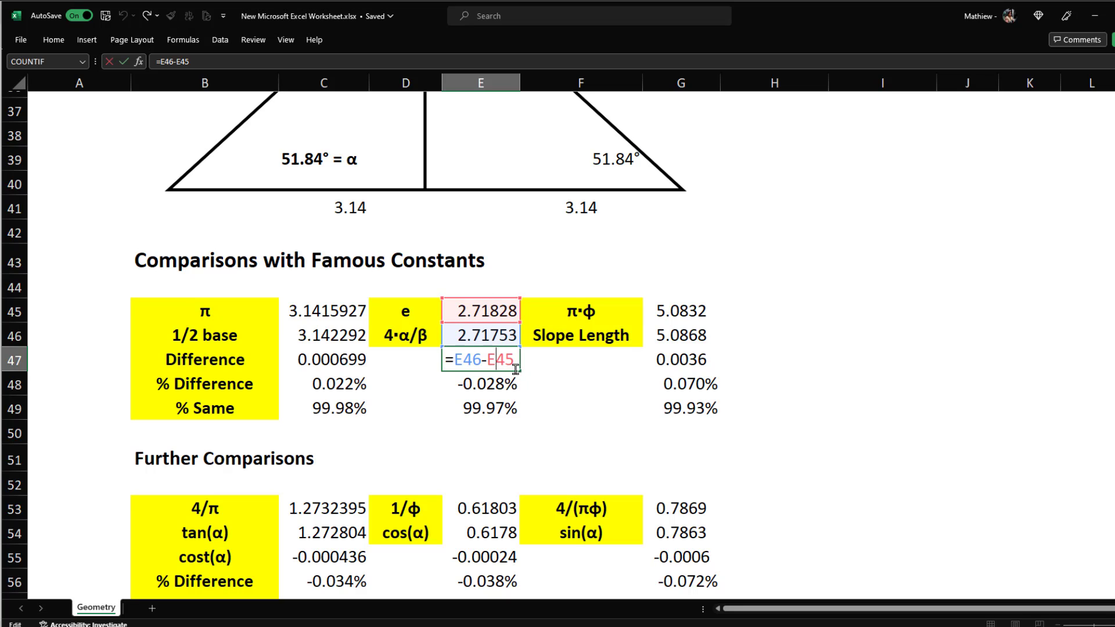
pyautogui.hotkey('ctrl', 'Return')
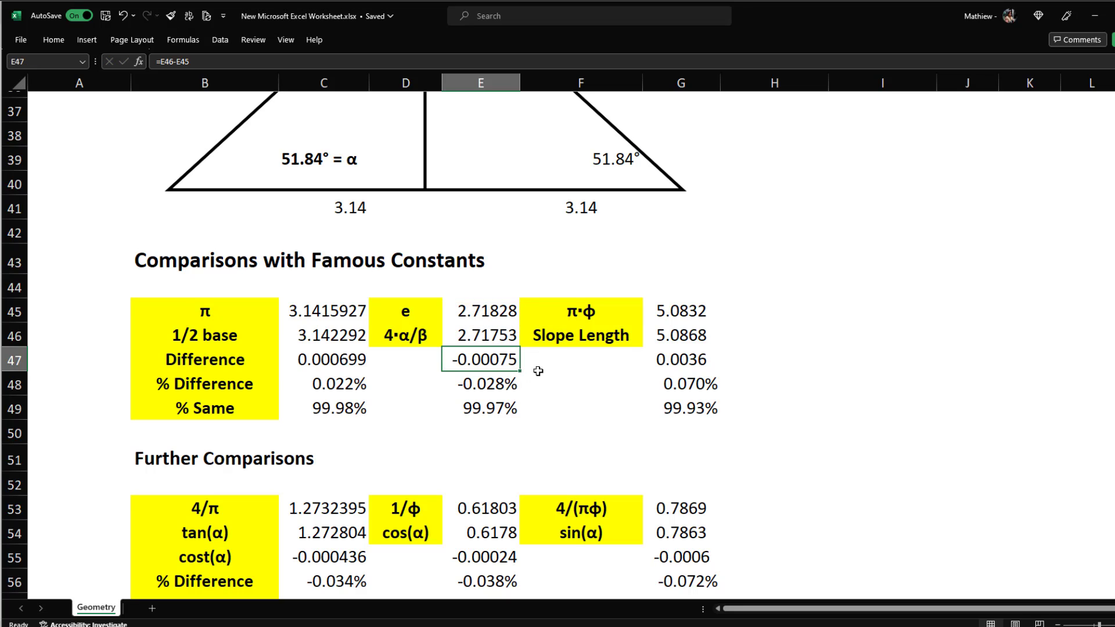
pyautogui.doubleClick(479, 383)
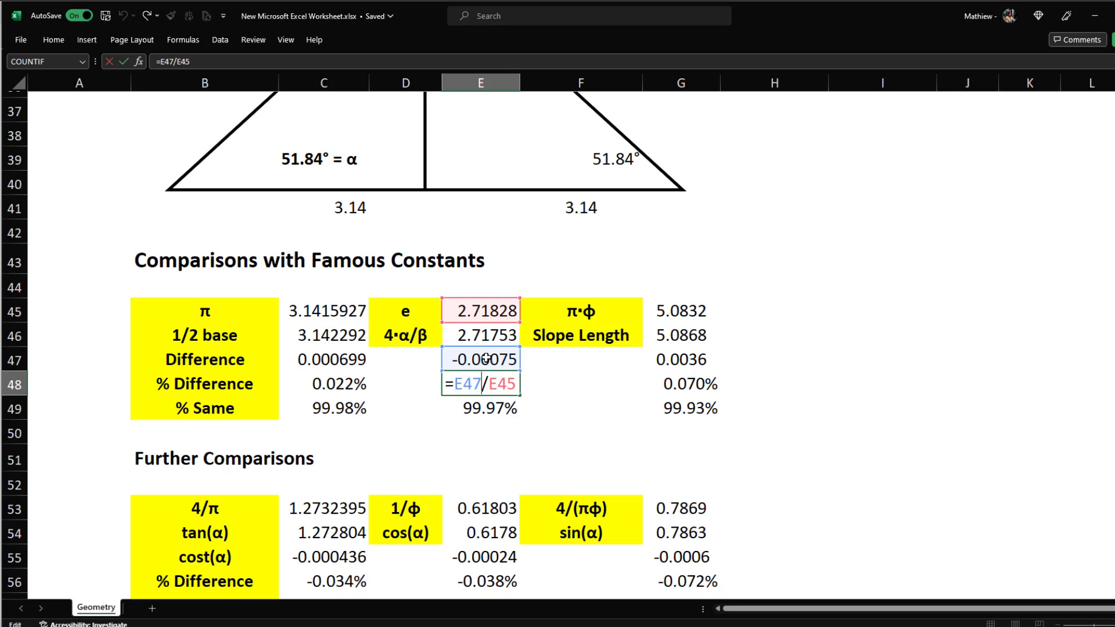
pyautogui.hotkey('ctrl', 'Return')
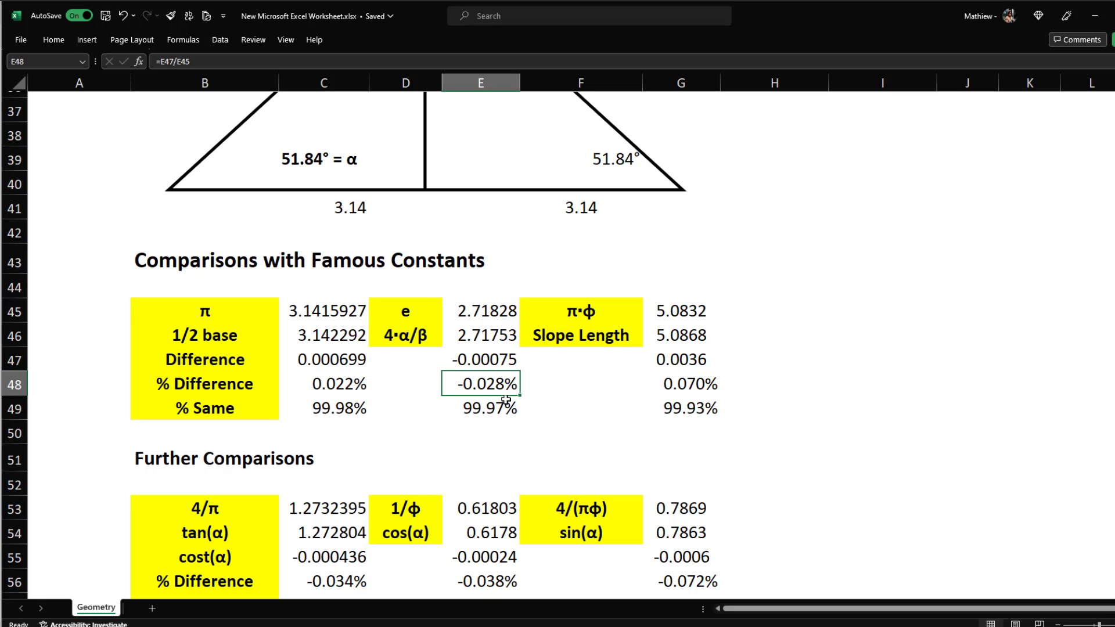
pyautogui.doubleClick(481, 410)
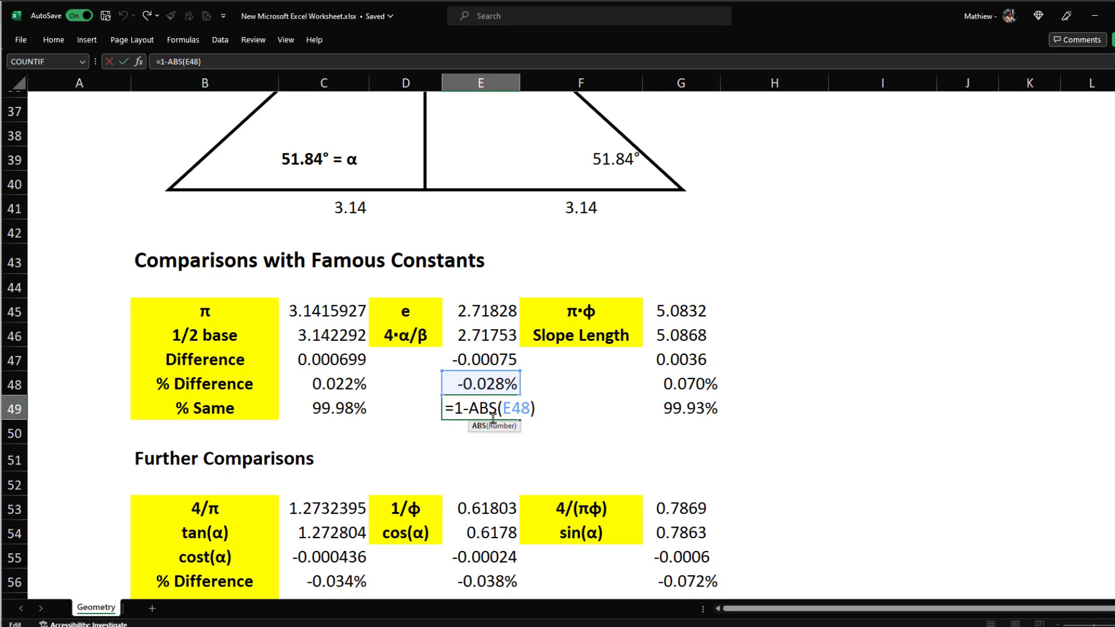
pyautogui.press('Escape')
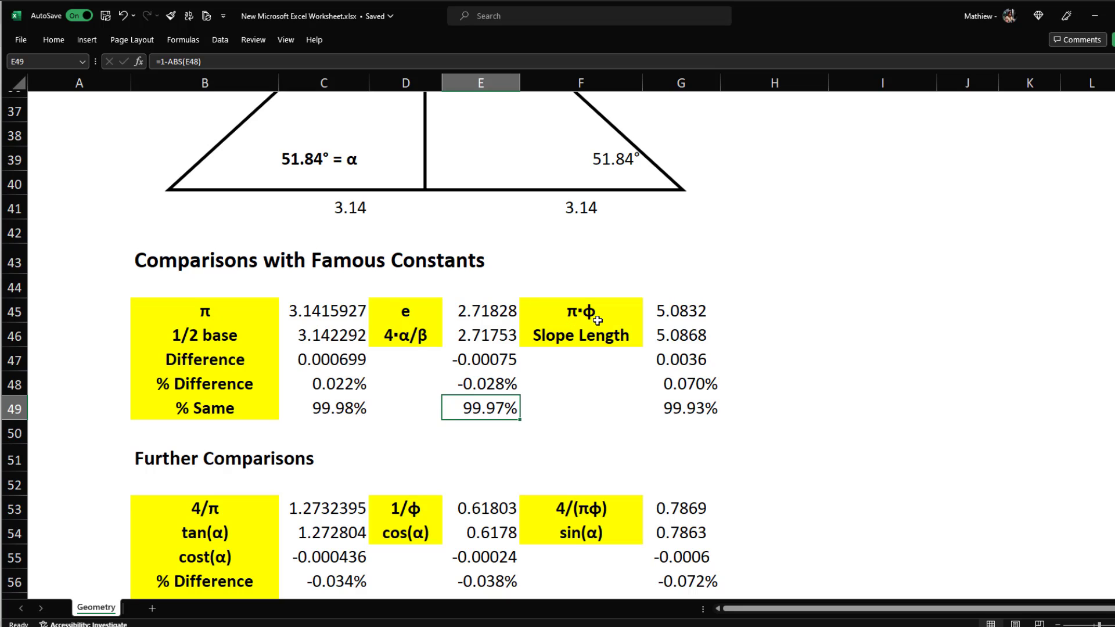
pyautogui.scroll(4, 597, 317)
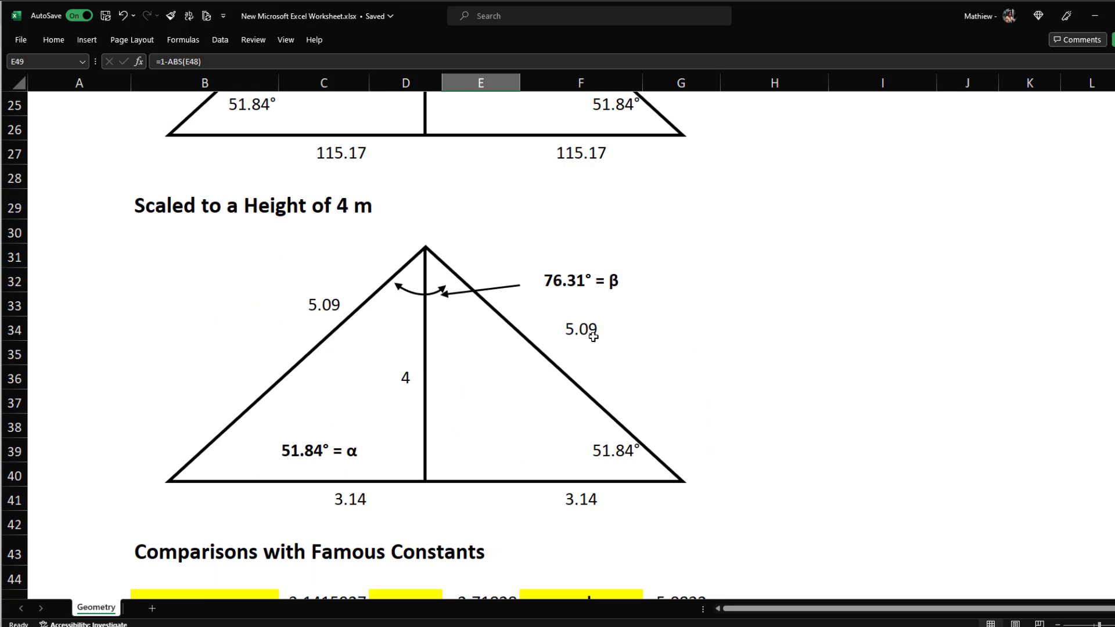
pyautogui.click(575, 329)
pyautogui.scroll(-1, 574, 329)
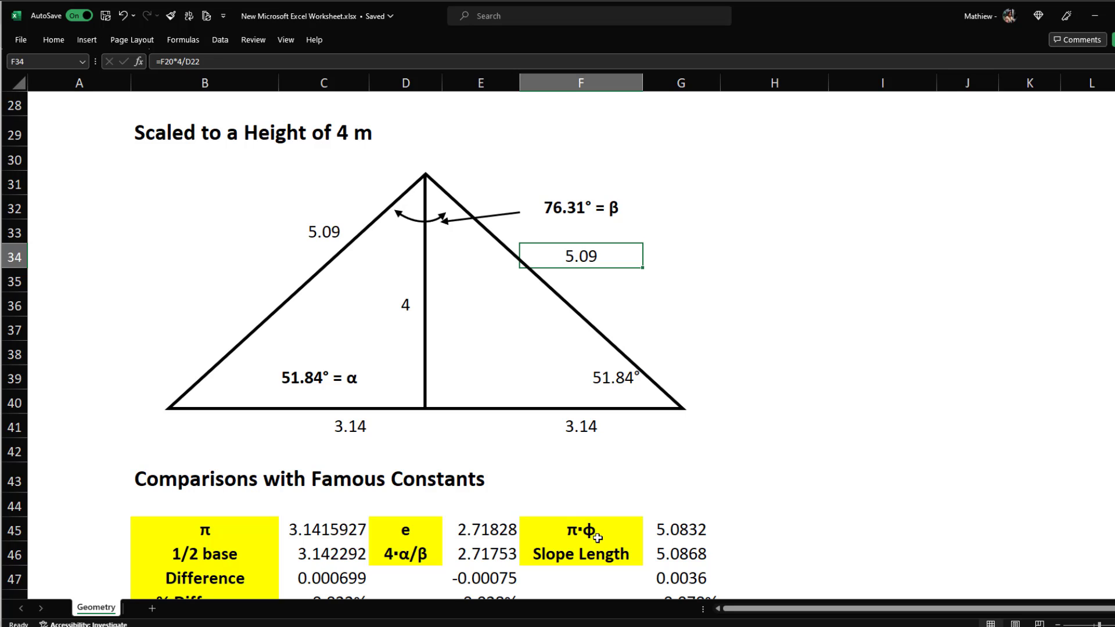
pyautogui.hotkey('alt', 'Tab')
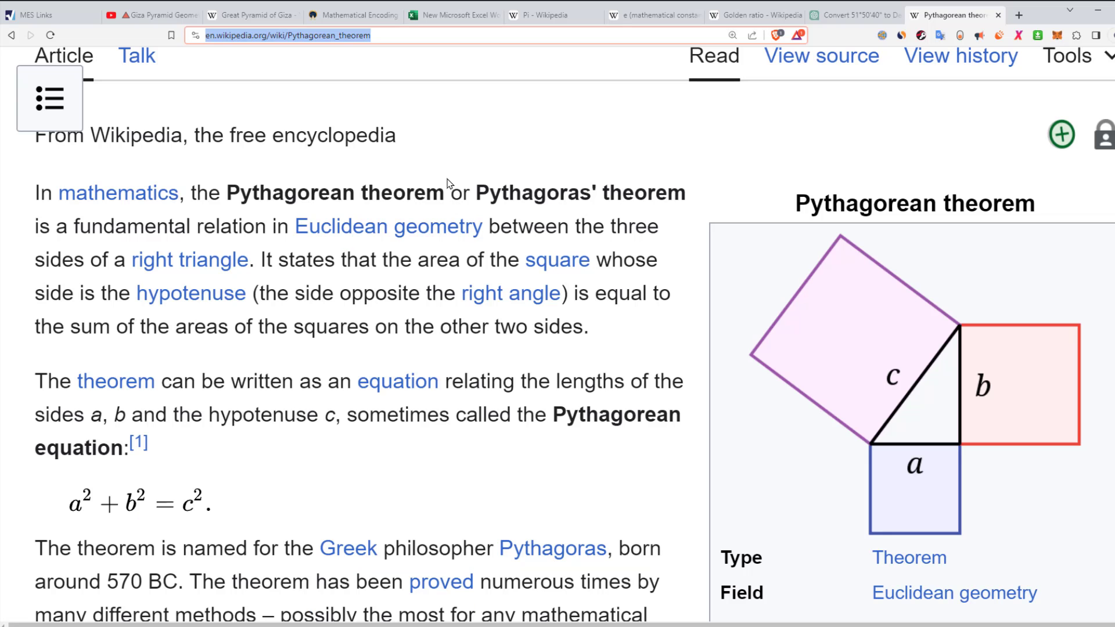
pyautogui.click(393, 20)
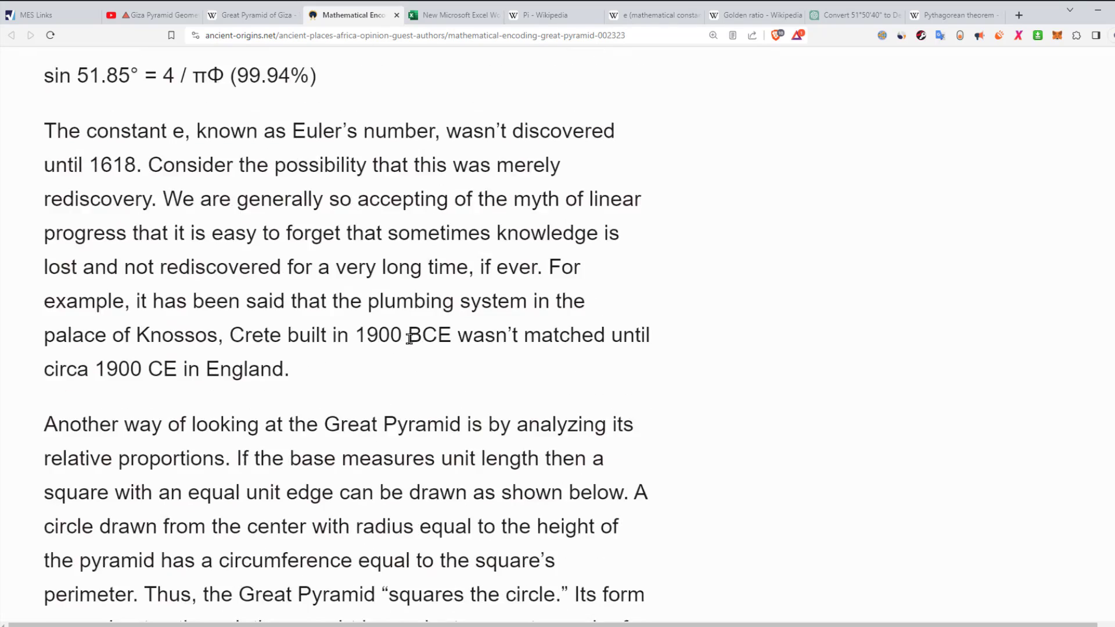
pyautogui.scroll(-10, 409, 339)
pyautogui.scroll(2, 379, 297)
pyautogui.scroll(-2, 378, 297)
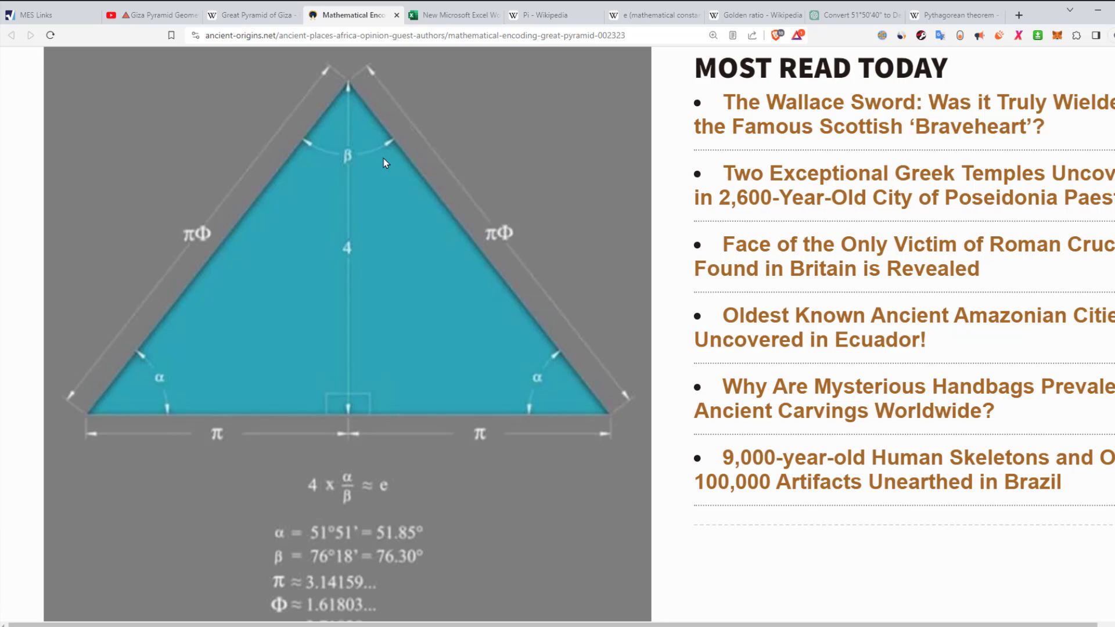
pyautogui.scroll(-2, 391, 416)
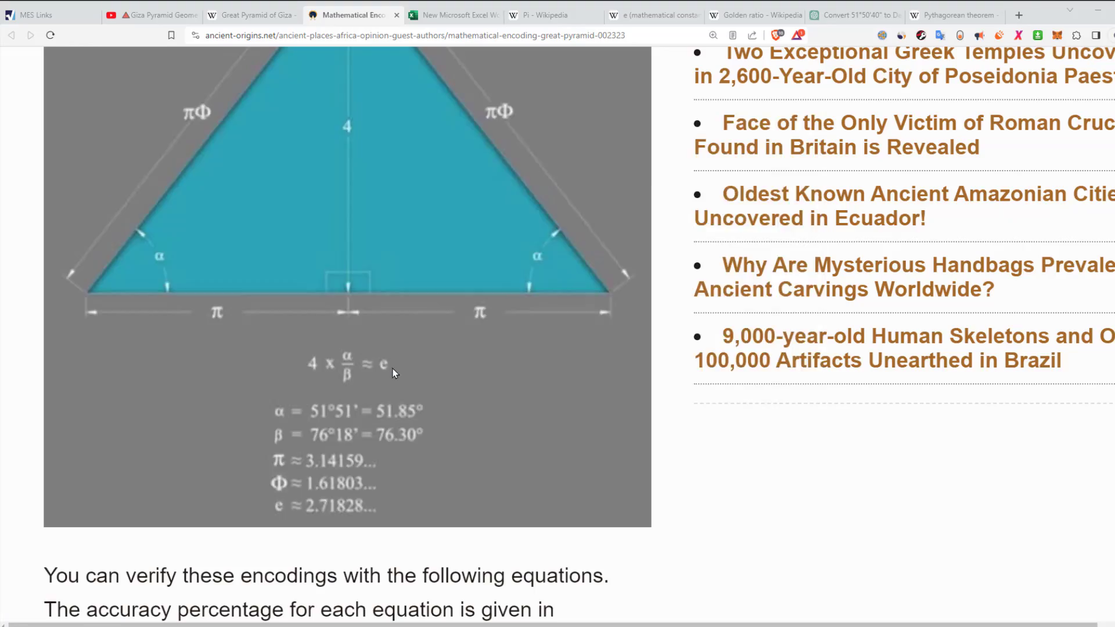
pyautogui.hotkey('alt', 'Tab')
pyautogui.scroll(-3, 517, 378)
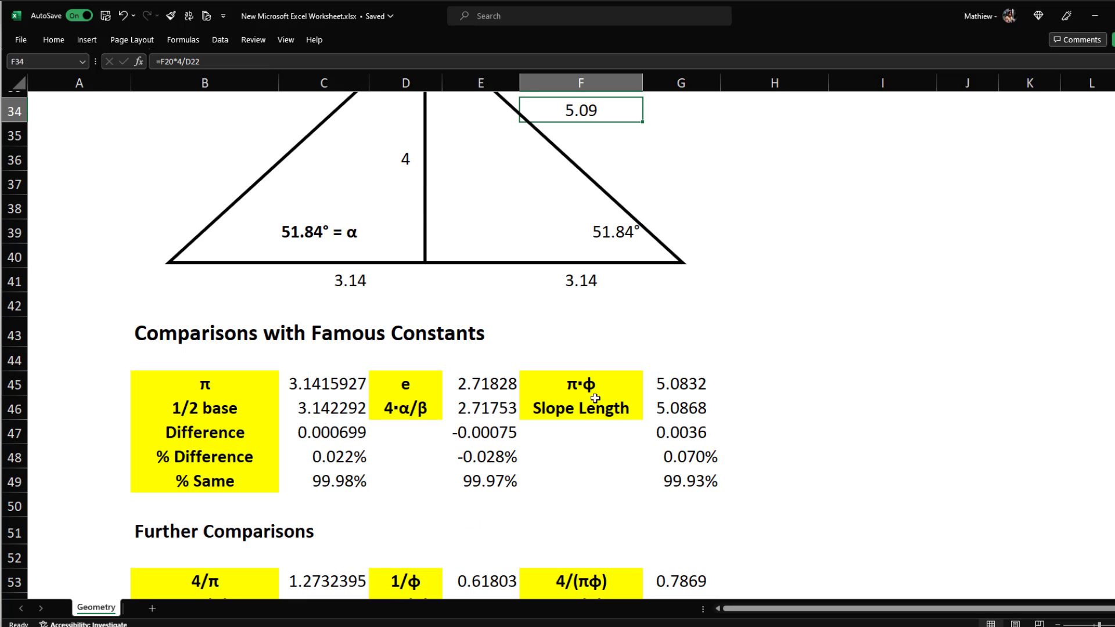
pyautogui.click(681, 385)
pyautogui.doubleClick(681, 383)
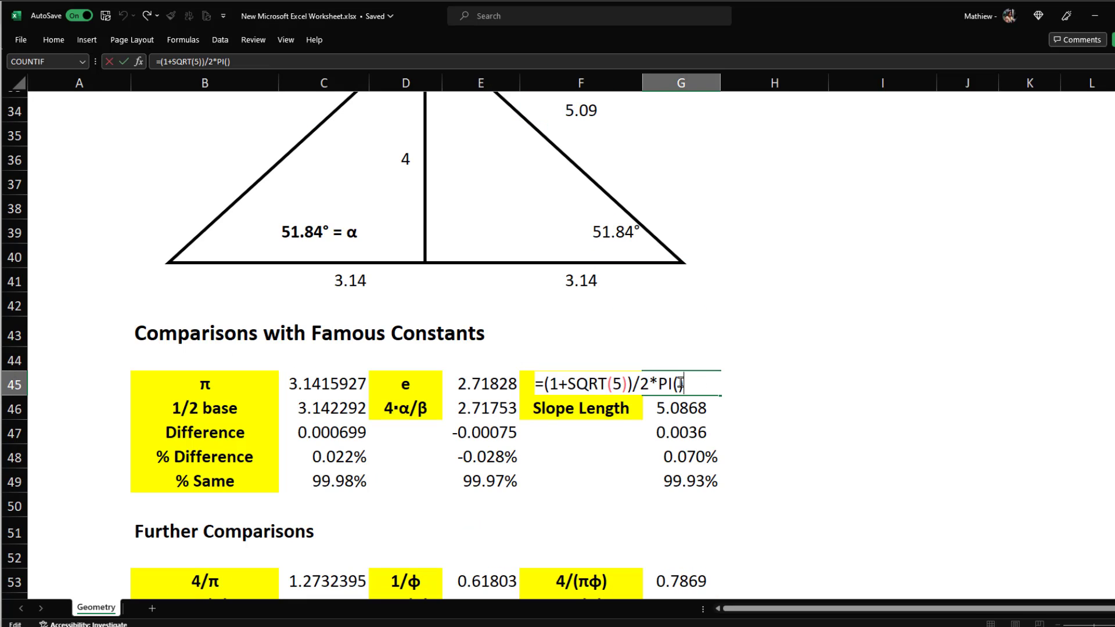
pyautogui.moveTo(658, 383); pyautogui.dragTo(684, 383)
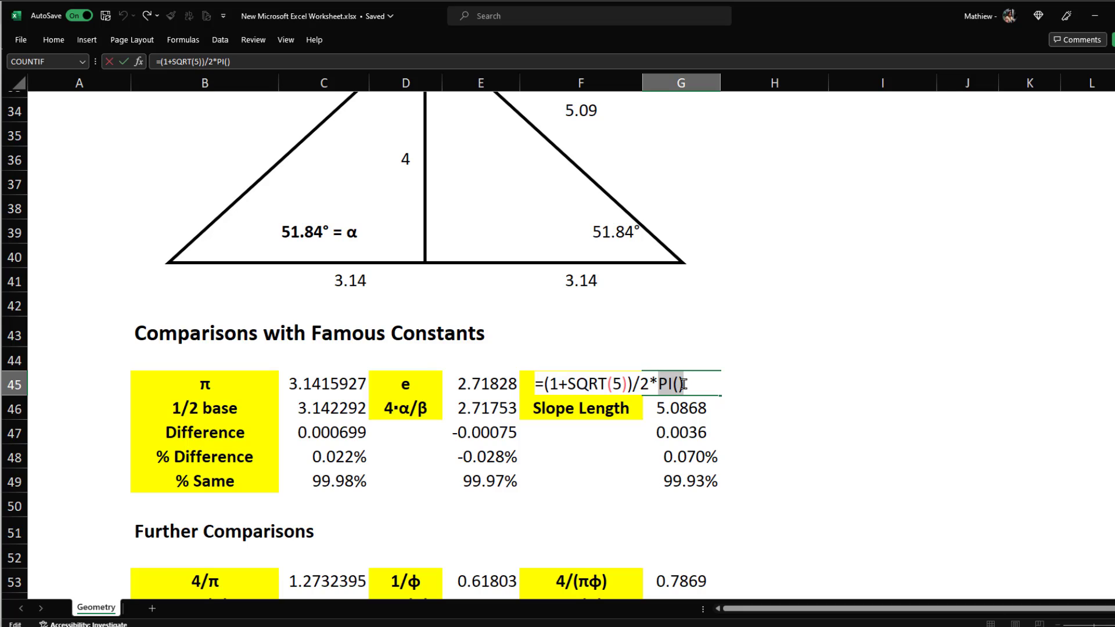
pyautogui.moveTo(544, 384); pyautogui.dragTo(649, 384)
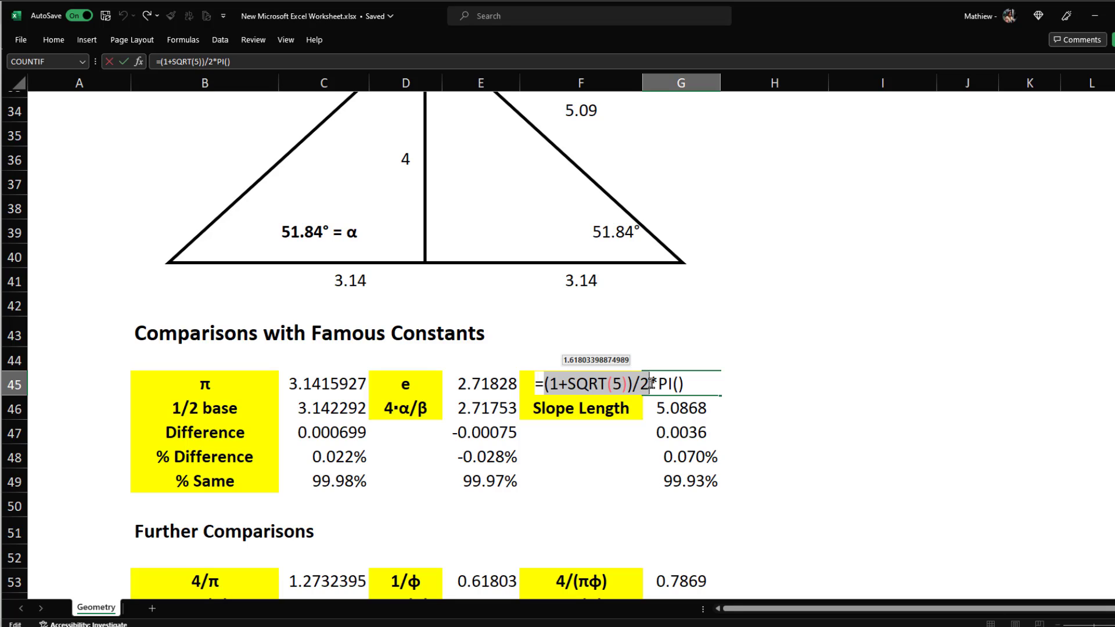
pyautogui.press('Escape')
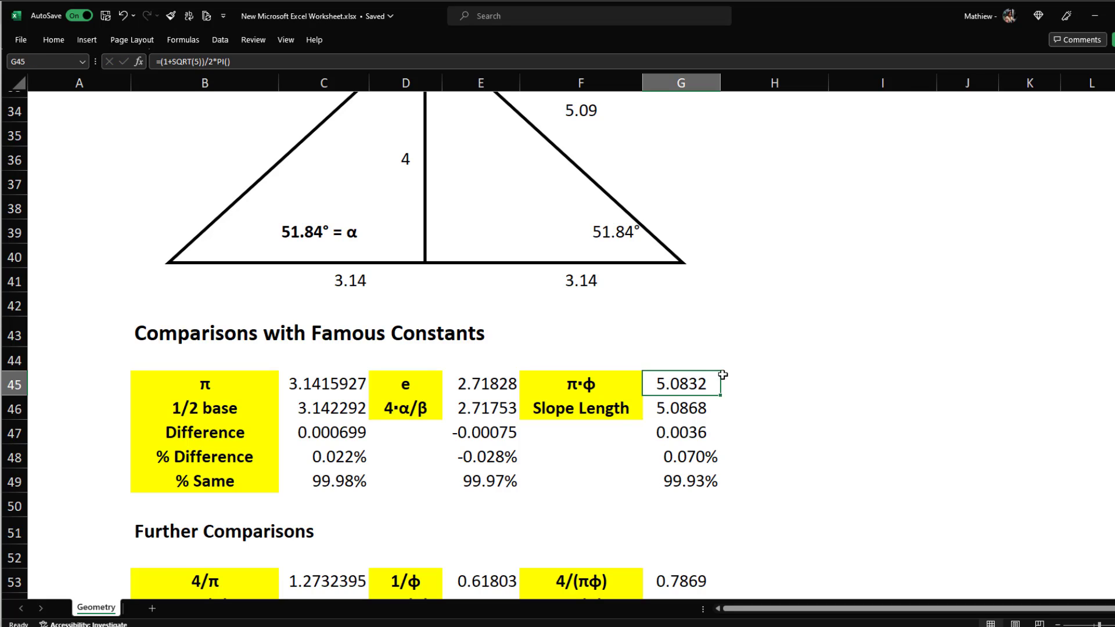
pyautogui.click(759, 356)
pyautogui.write('=')
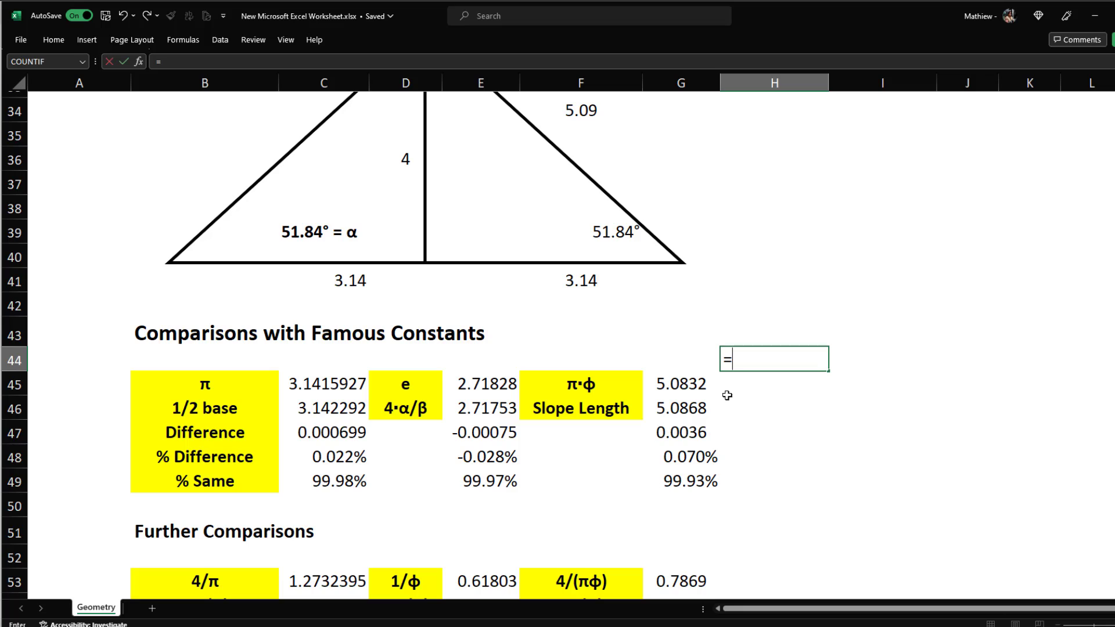
pyautogui.press('Escape')
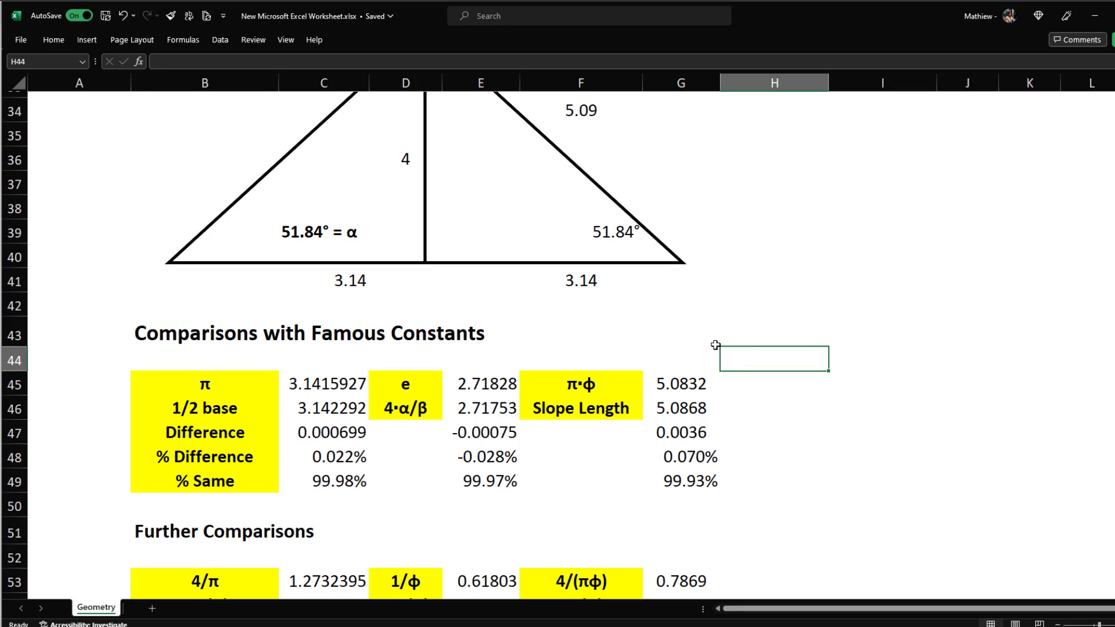
pyautogui.doubleClick(675, 388)
pyautogui.moveTo(647, 378); pyautogui.dragTo(542, 384)
pyautogui.hotkey('ctrl', 'c')
pyautogui.press('Escape')
pyautogui.click(749, 355)
pyautogui.write('=')
pyautogui.hotkey('ctrl', 'v')
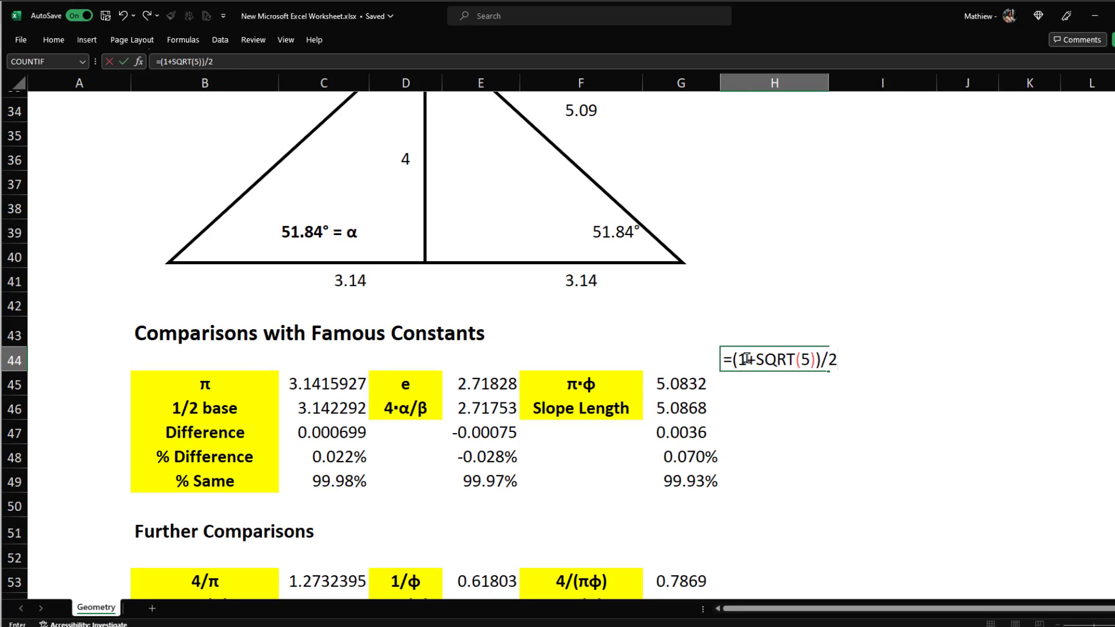
pyautogui.press('Return')
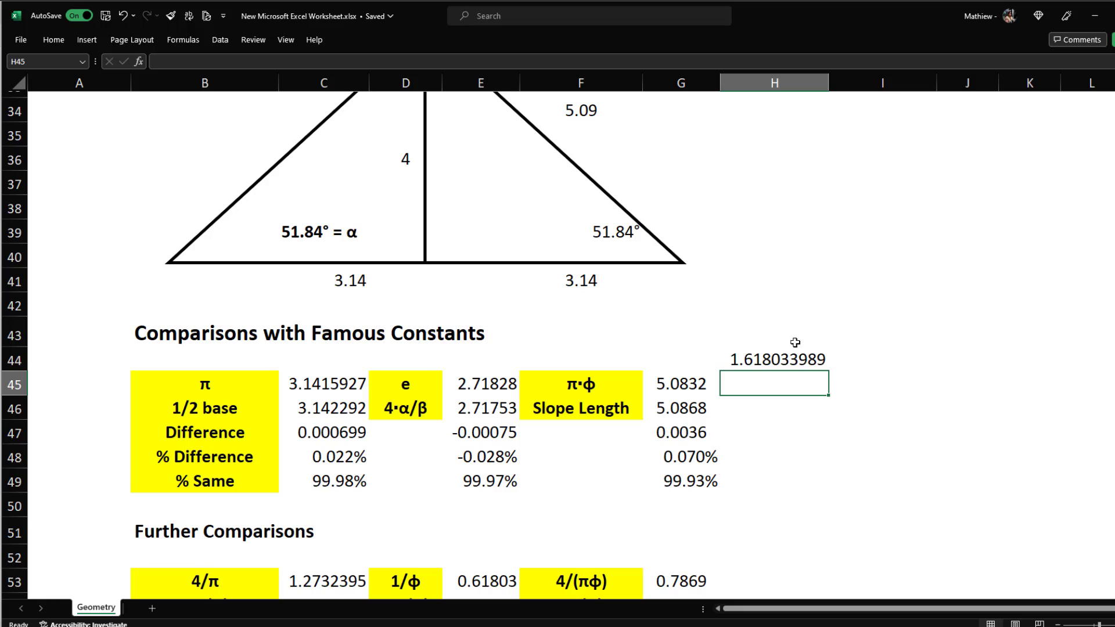
pyautogui.click(764, 356)
pyautogui.press('Delete')
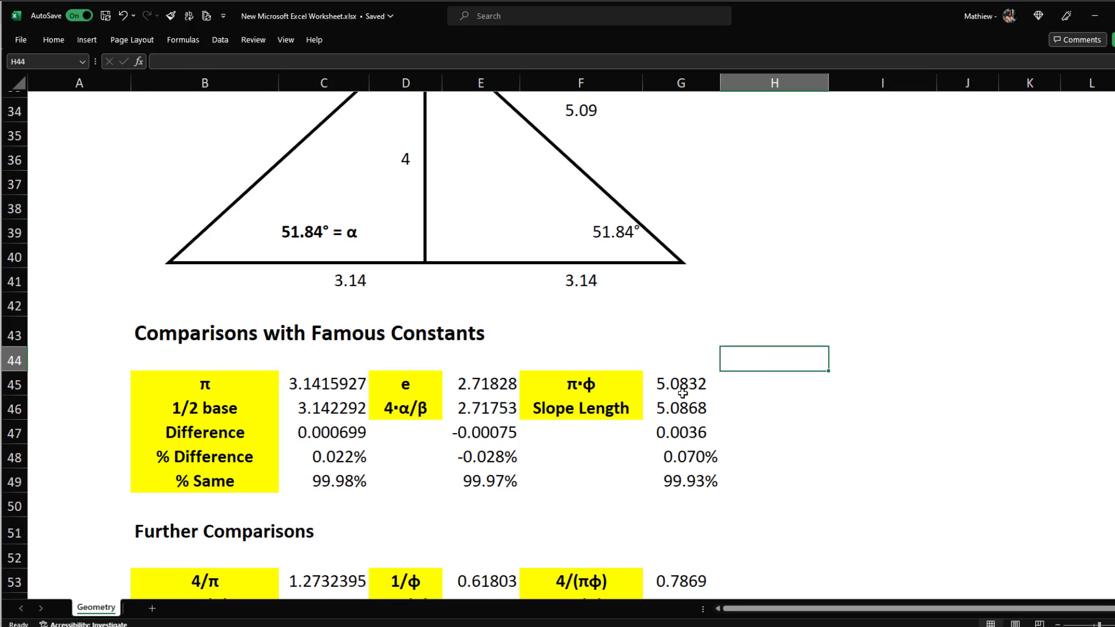
pyautogui.scroll(3, 581, 406)
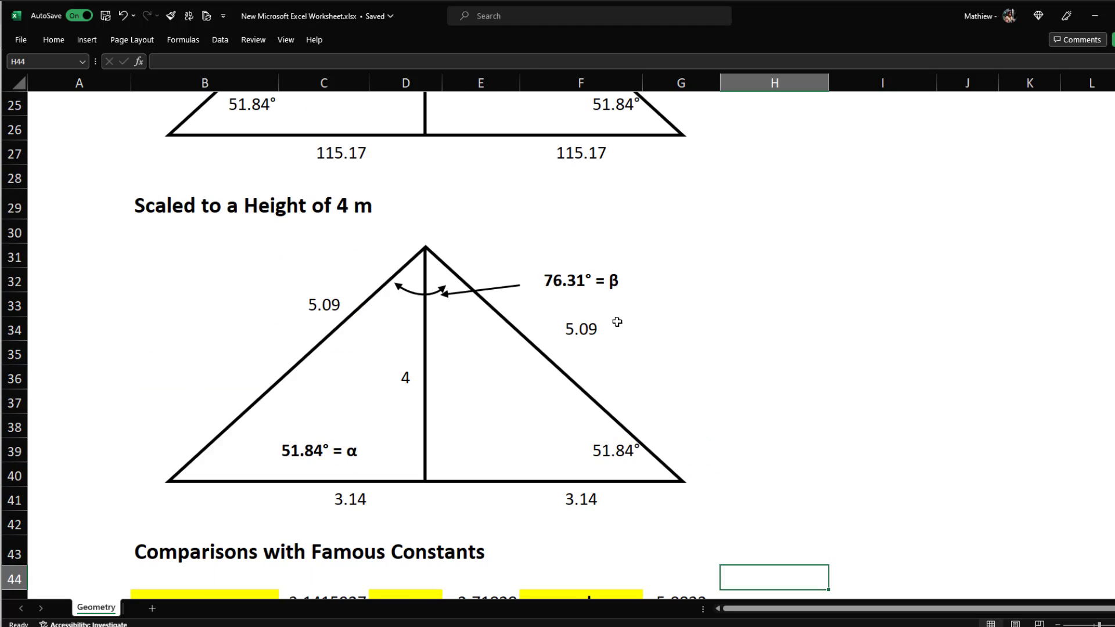
# Inspect the Slope Length and Difference formulas in G46 and G47 without changing them
pyautogui.scroll(-4, 580, 348)
pyautogui.doubleClick(674, 330)
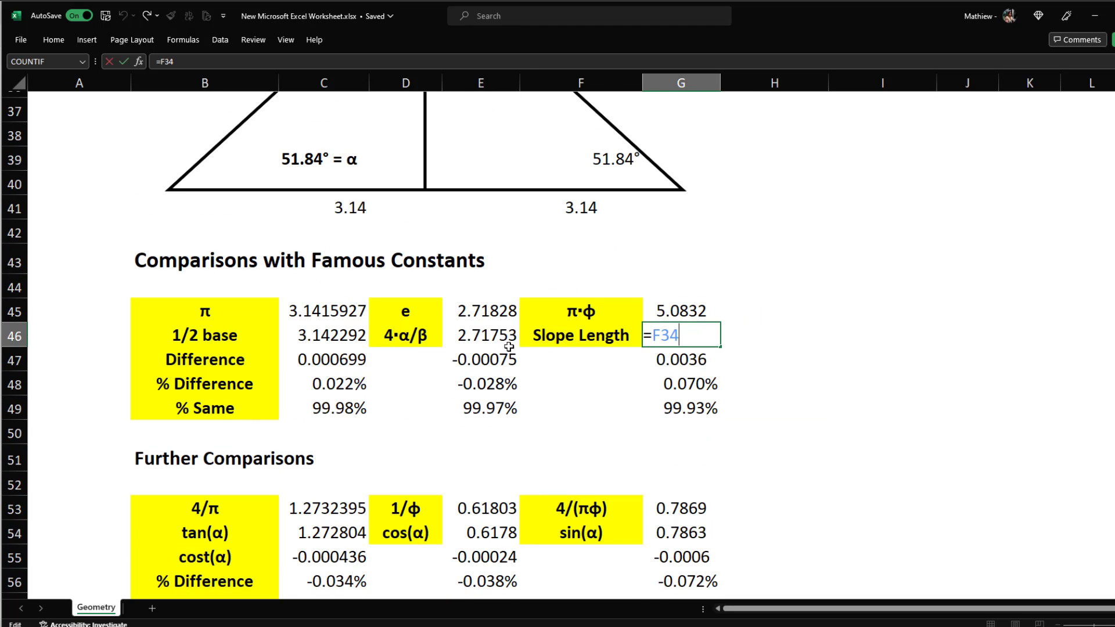
pyautogui.scroll(4, 523, 334)
pyautogui.press('Escape')
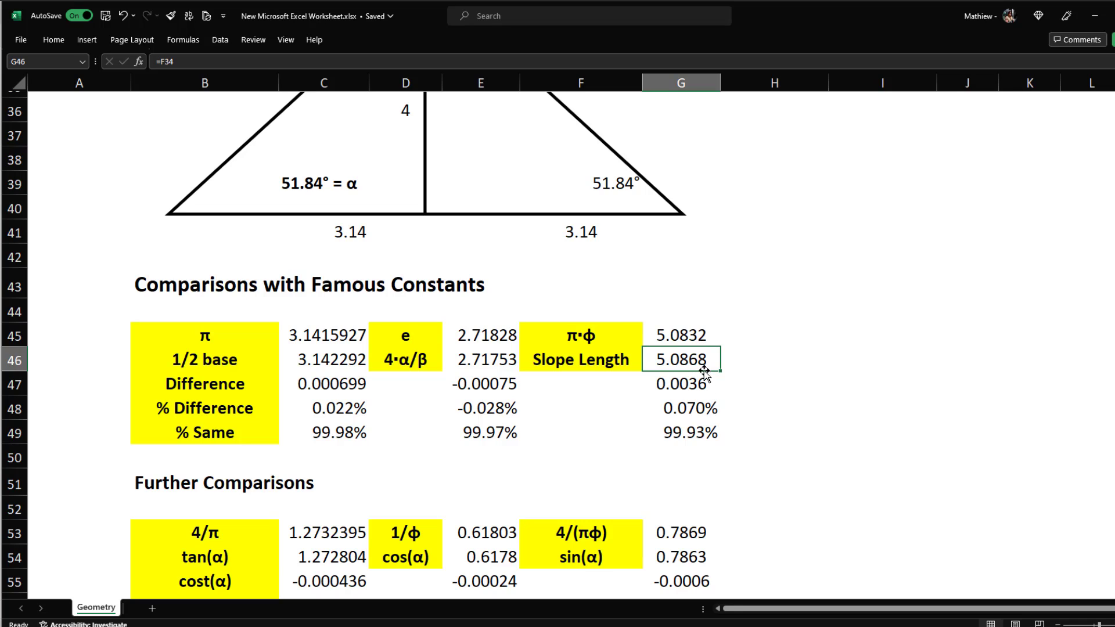
pyautogui.doubleClick(688, 382)
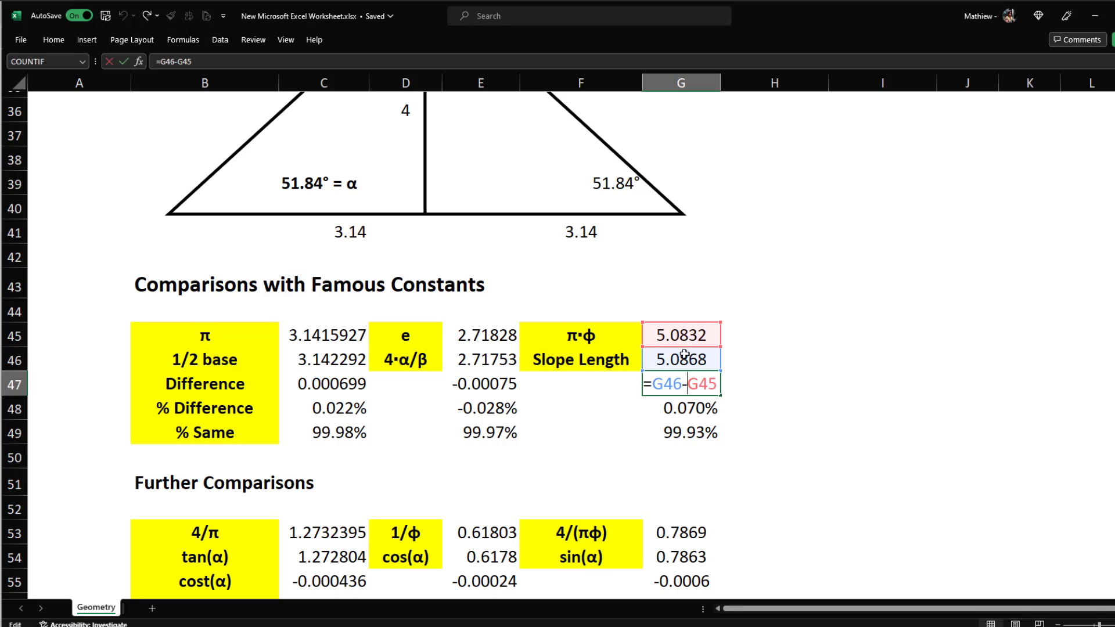
pyautogui.press('Escape')
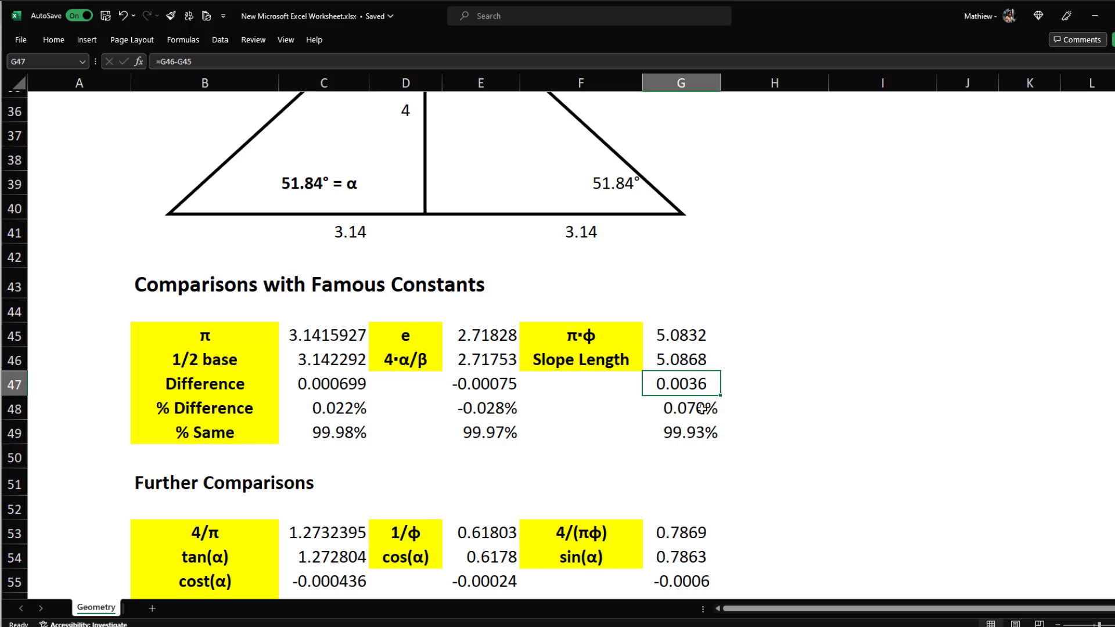
# Review the % Difference and % Same formulas in G48–G49, then return to the Ancient Origins article
pyautogui.doubleClick(702, 409)
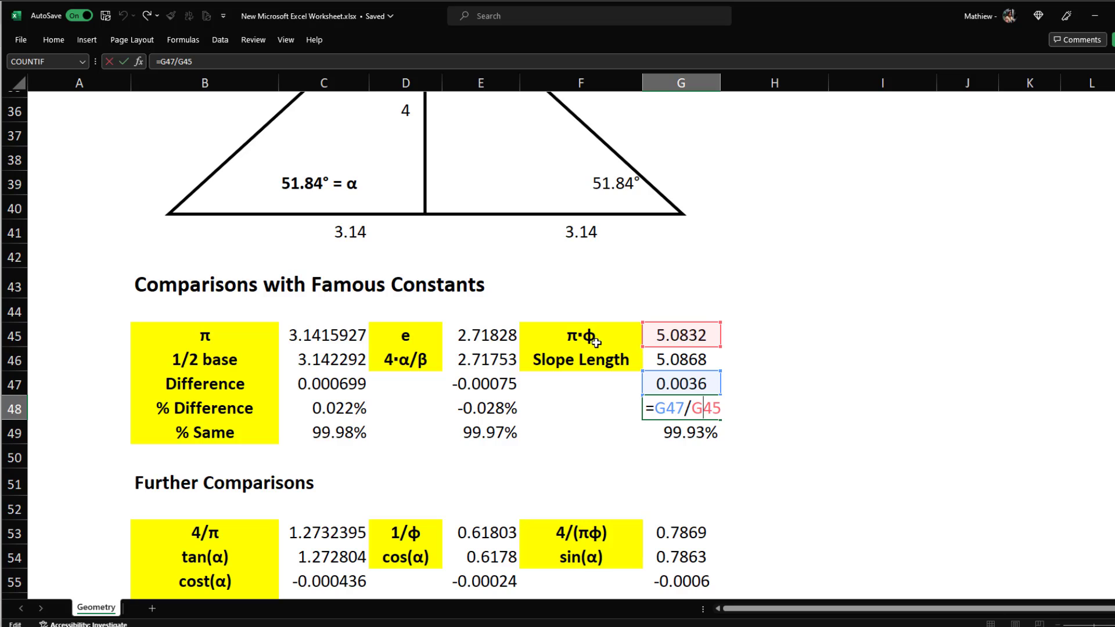
pyautogui.hotkey('ctrl', 'Return')
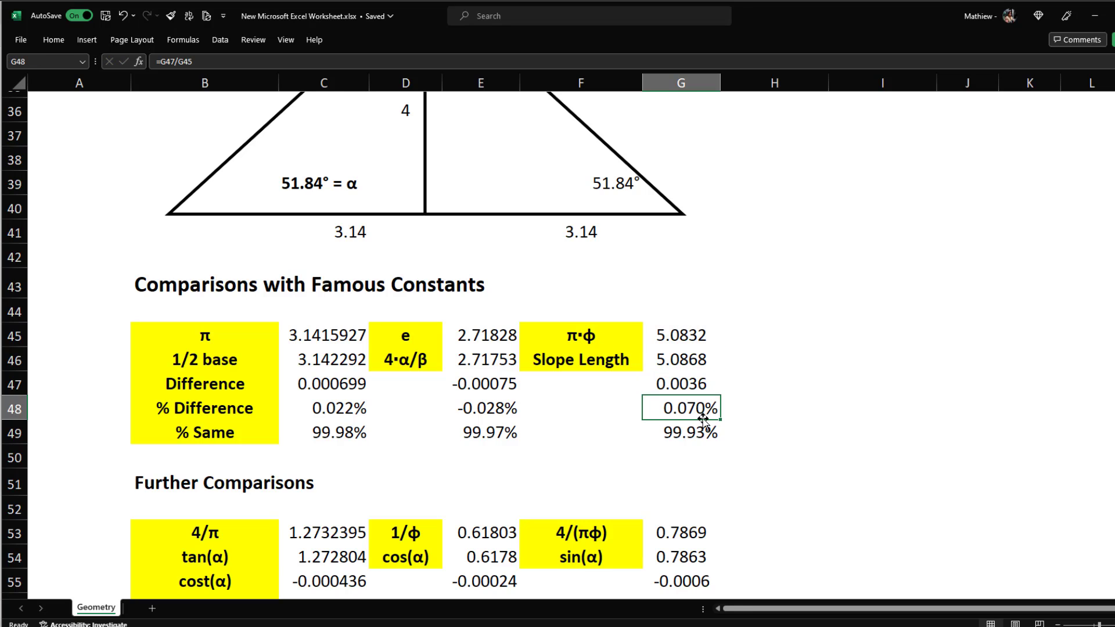
pyautogui.click(695, 432)
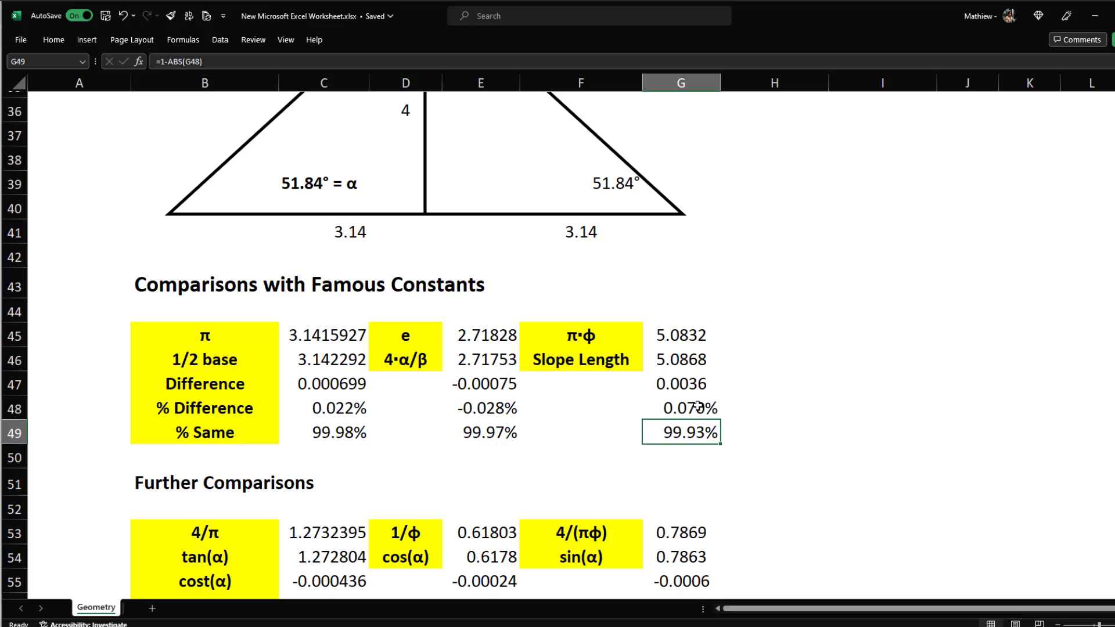
pyautogui.doubleClick(689, 432)
pyautogui.hotkey('ctrl', 'Return')
pyautogui.scroll(-2, 701, 457)
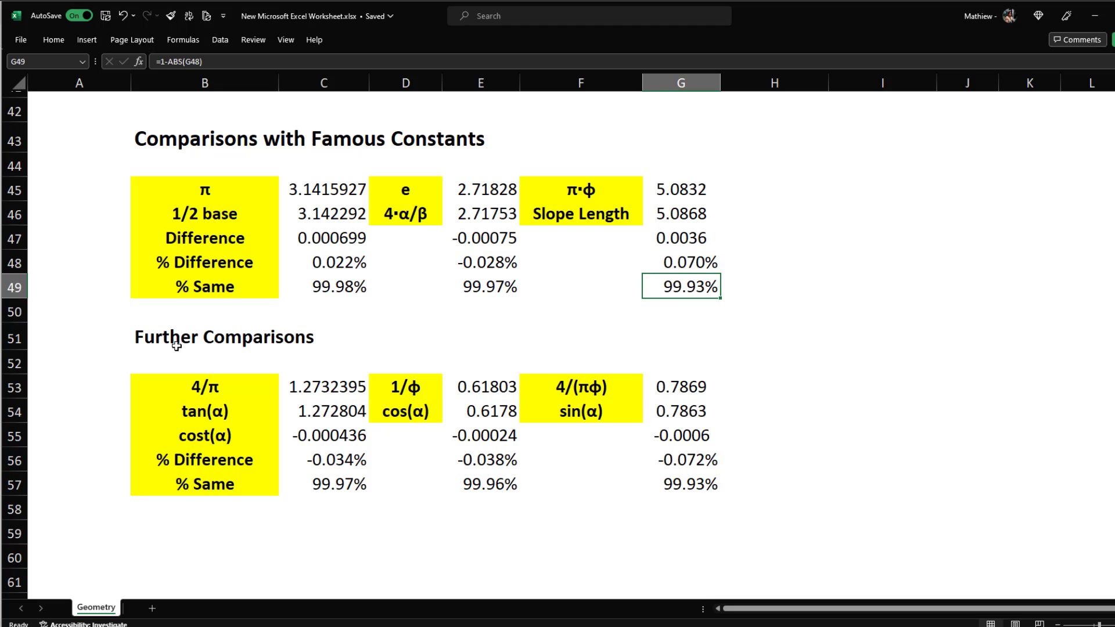
pyautogui.hotkey('alt', 'Tab')
# Highlight tan 51.85°, 4 / π and cos 51.85° in the article's equations, then return to Excel
pyautogui.scroll(-7, 214, 341)
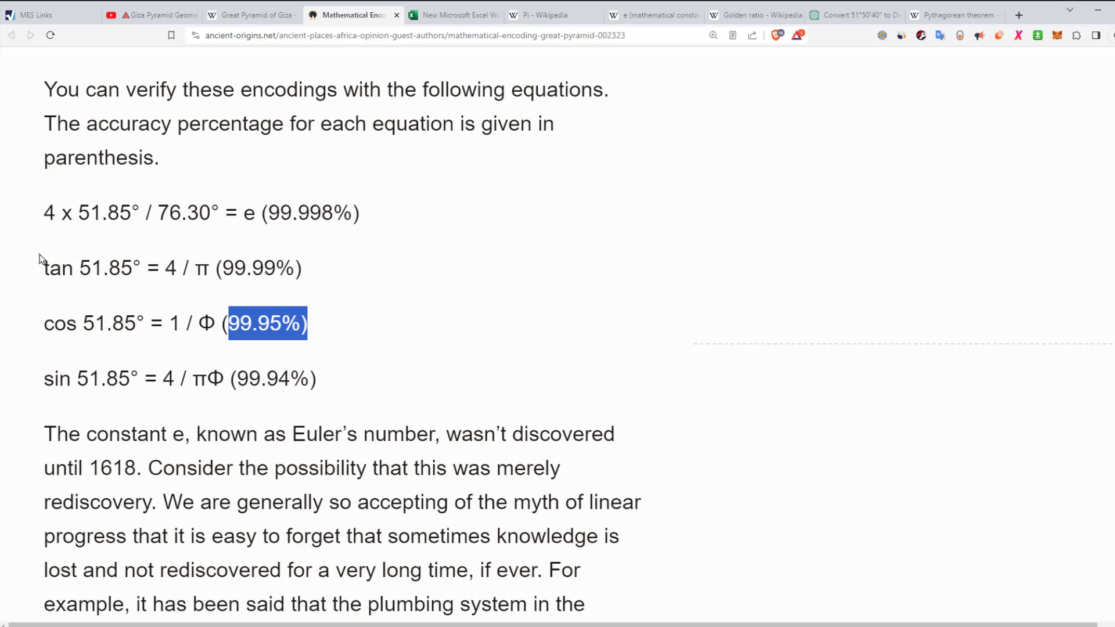
pyautogui.moveTo(43, 266); pyautogui.dragTo(147, 286)
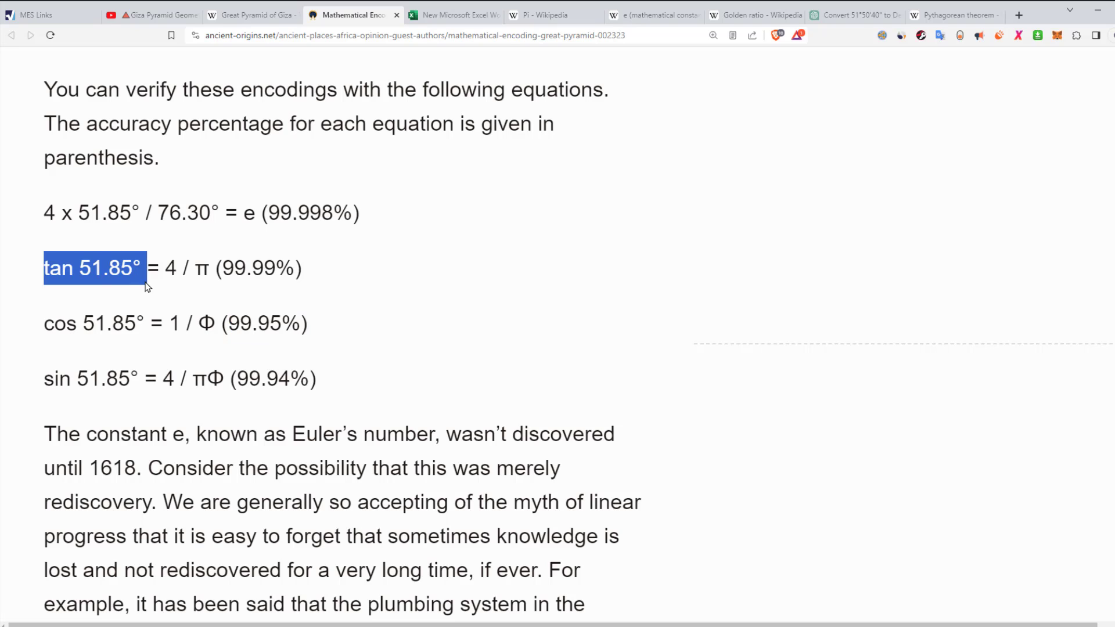
pyautogui.moveTo(170, 269); pyautogui.dragTo(208, 270)
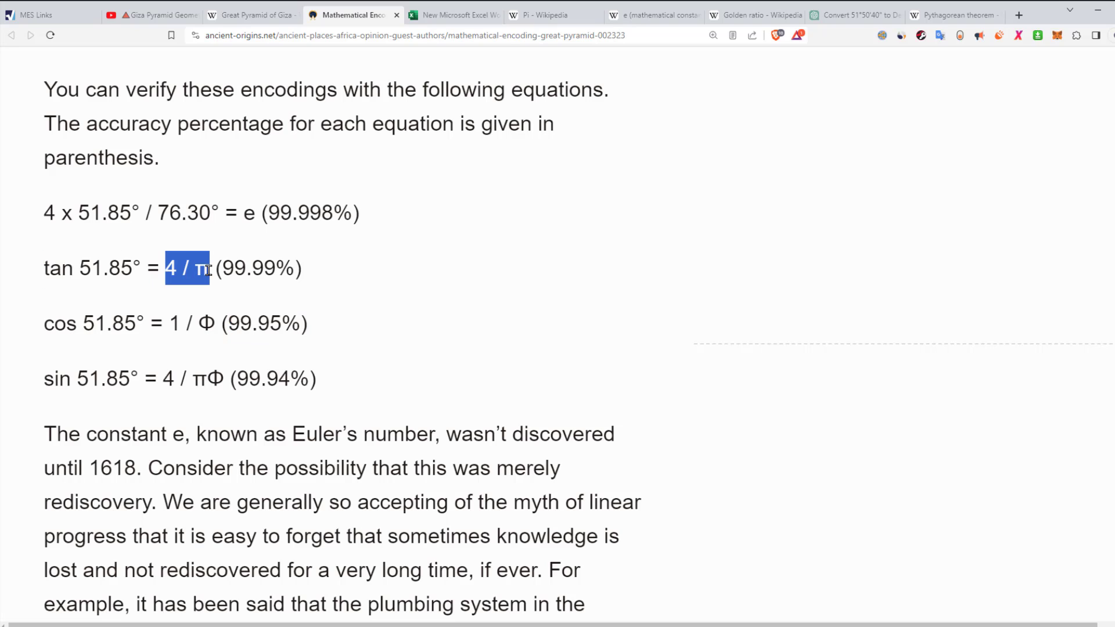
pyautogui.moveTo(43, 326); pyautogui.dragTo(139, 325)
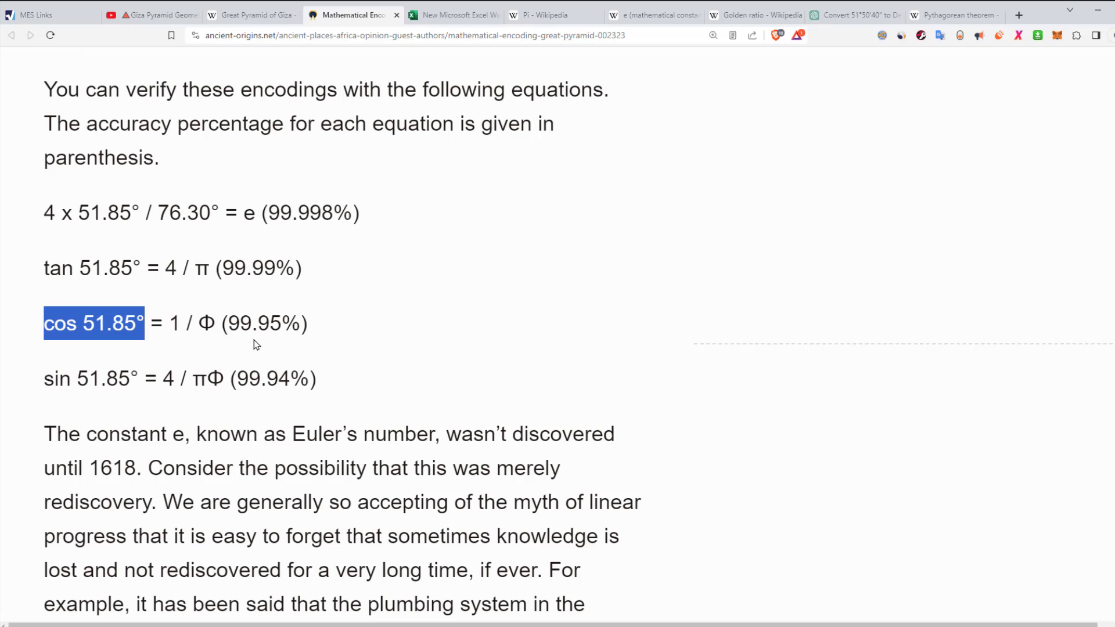
pyautogui.hotkey('alt', 'Tab')
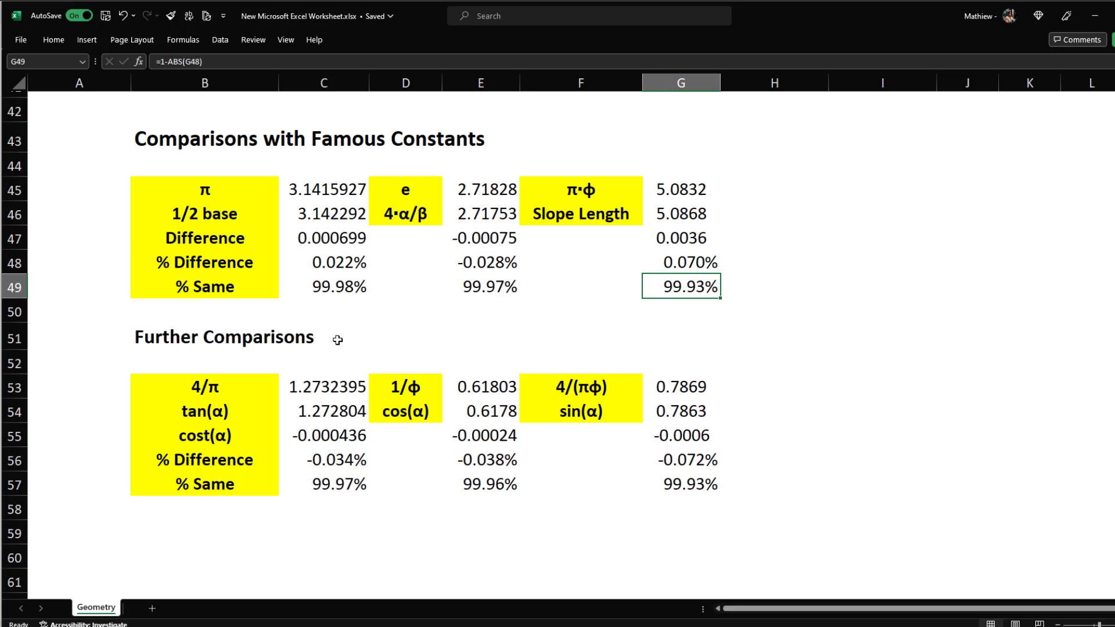
# Inspect the 4/π value in C53 and the tan(α) formula =TAN(RADIANS(C14)) in C54, unchanged
pyautogui.doubleClick(324, 386)
pyautogui.press('Escape')
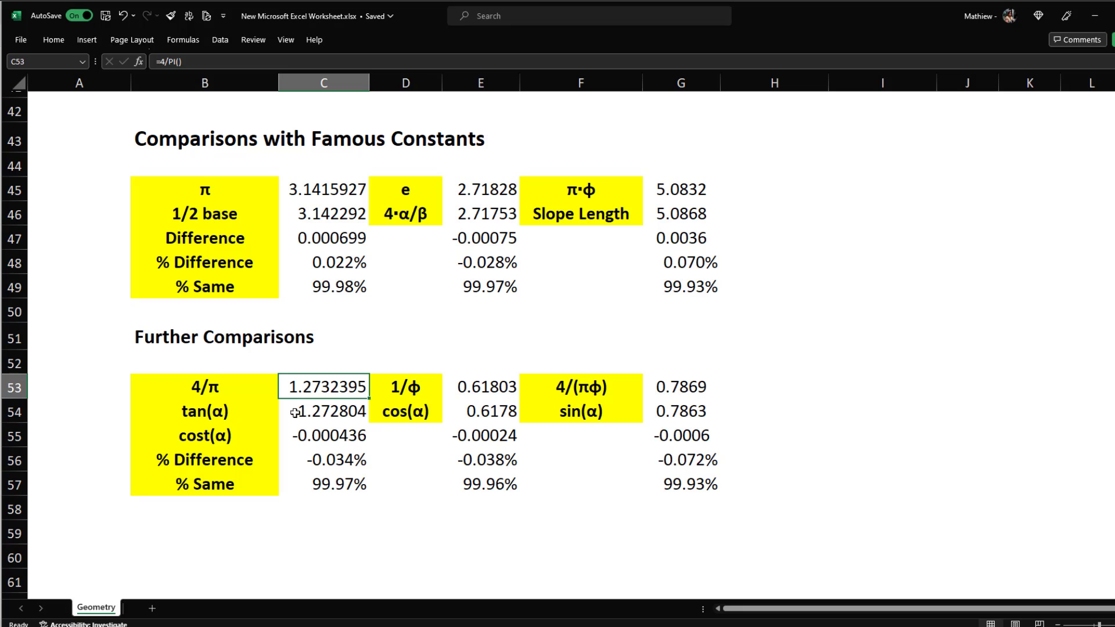
pyautogui.doubleClick(316, 414)
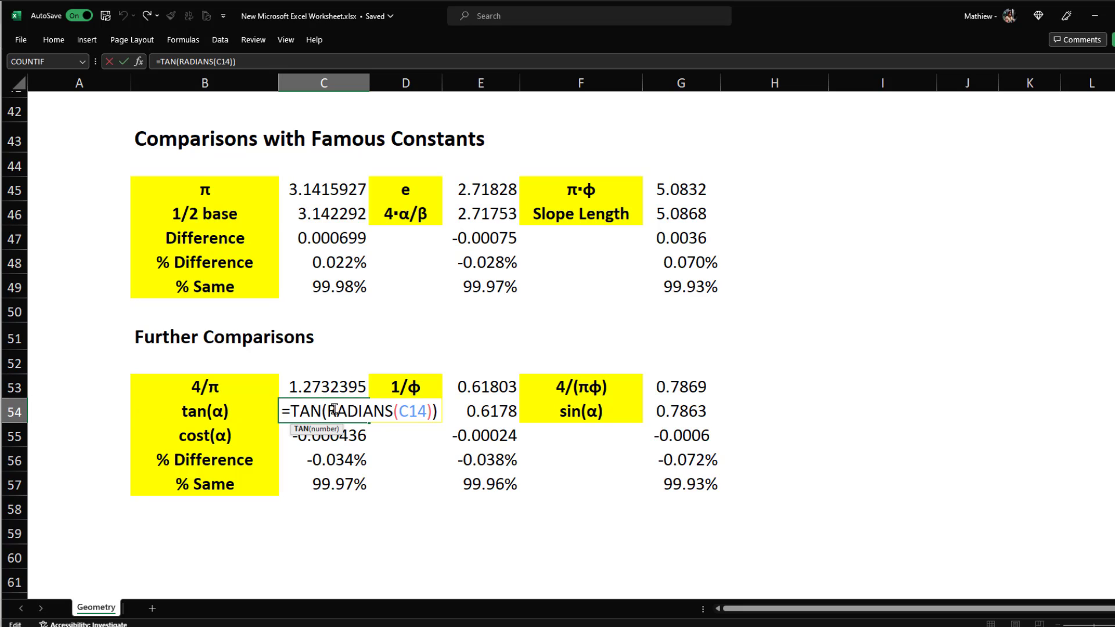
pyautogui.moveTo(333, 411); pyautogui.dragTo(389, 410)
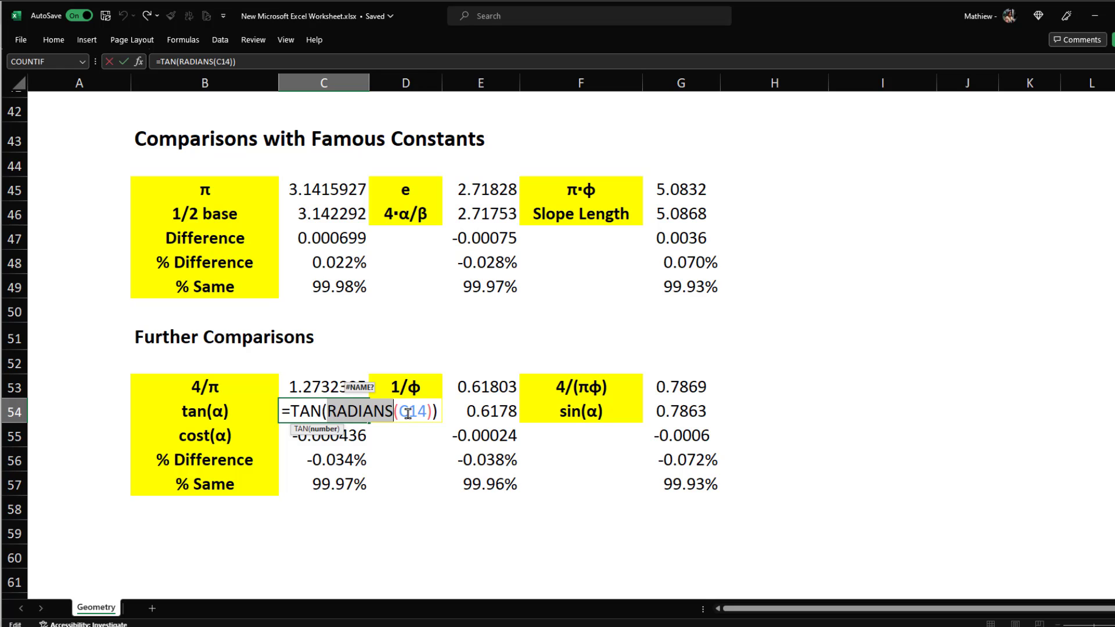
pyautogui.press('Right')
pyautogui.press('Right')
pyautogui.press('Right')
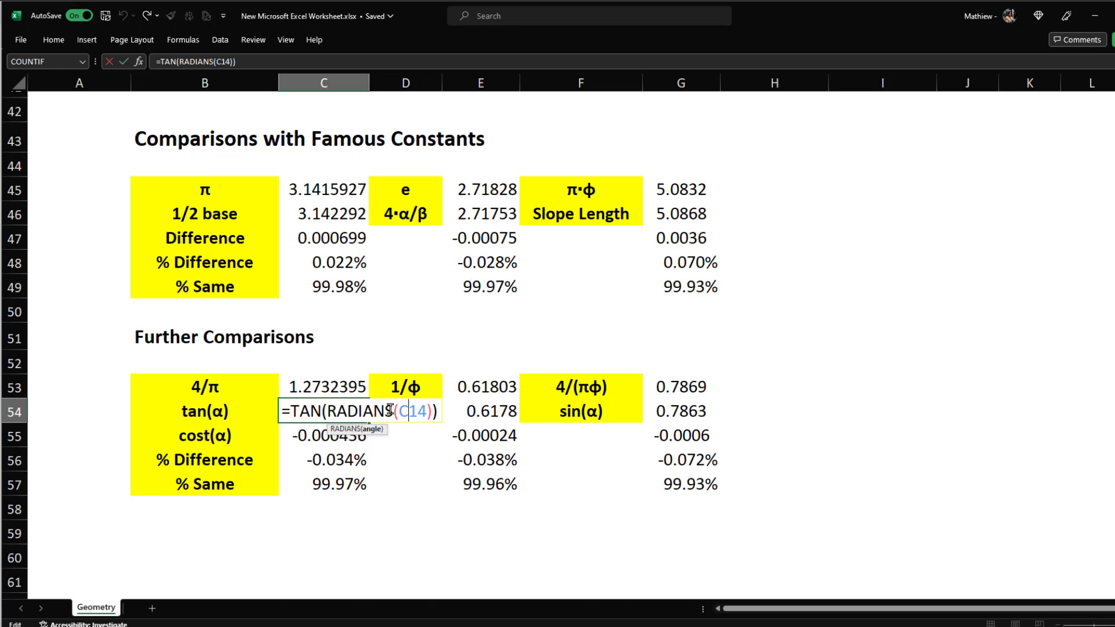
pyautogui.scroll(14, 389, 411)
pyautogui.scroll(-6, 329, 419)
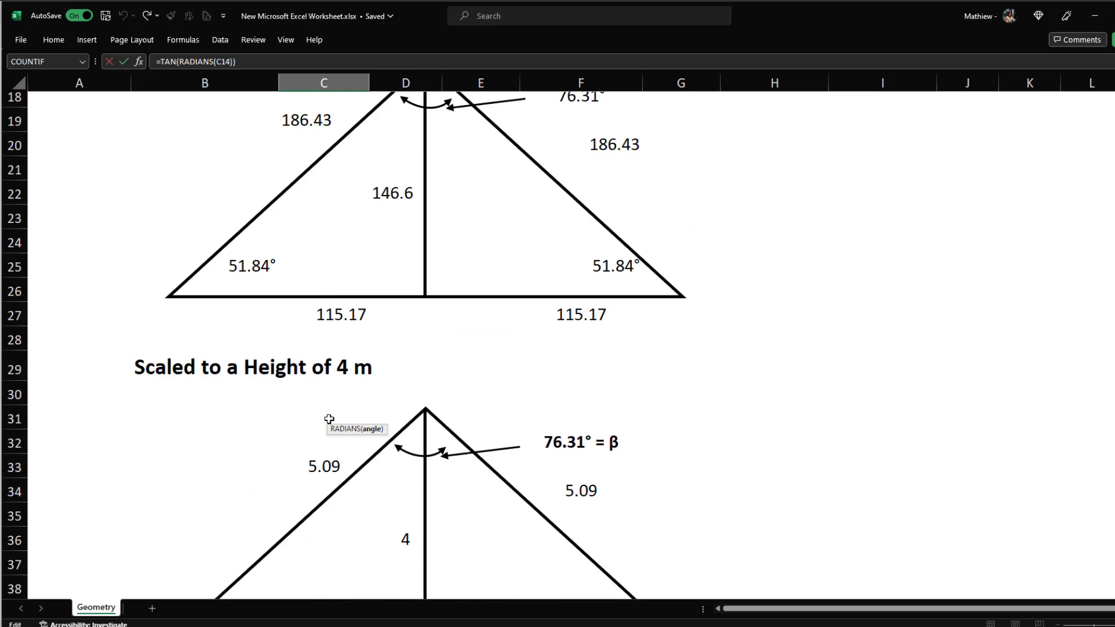
pyautogui.scroll(3, 323, 348)
pyautogui.scroll(-9, 315, 215)
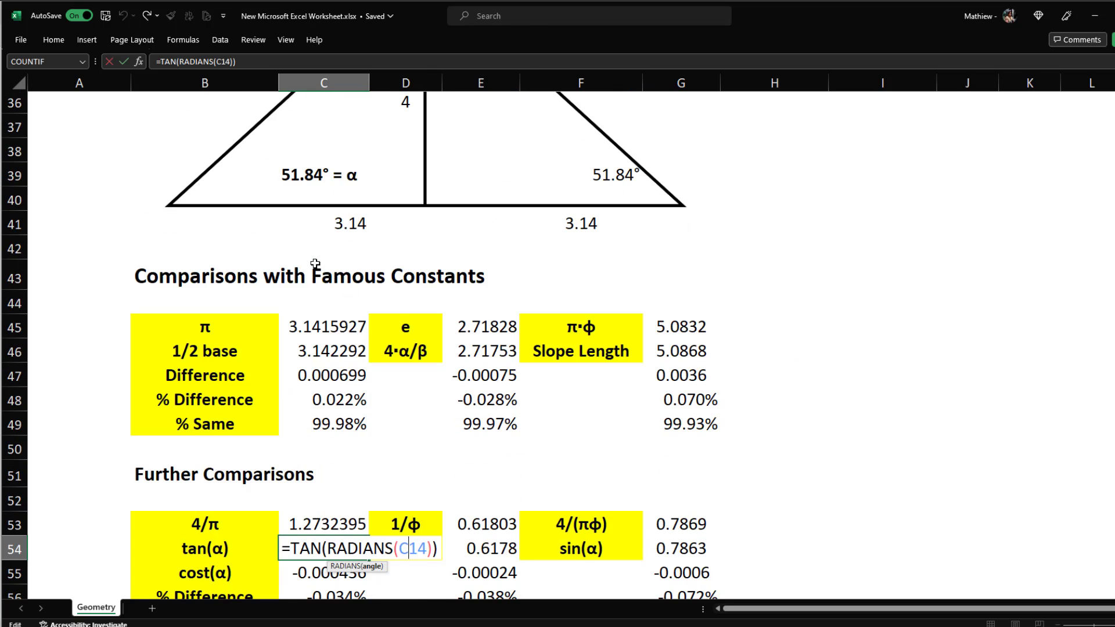
pyautogui.scroll(-3, 315, 264)
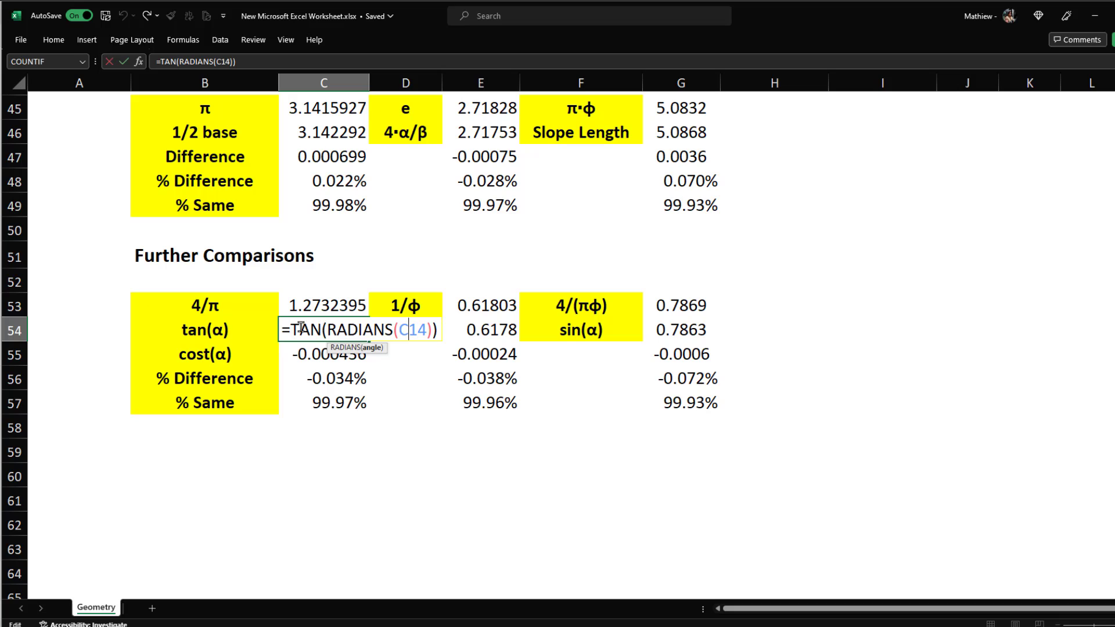
pyautogui.hotkey('ctrl', 'Return')
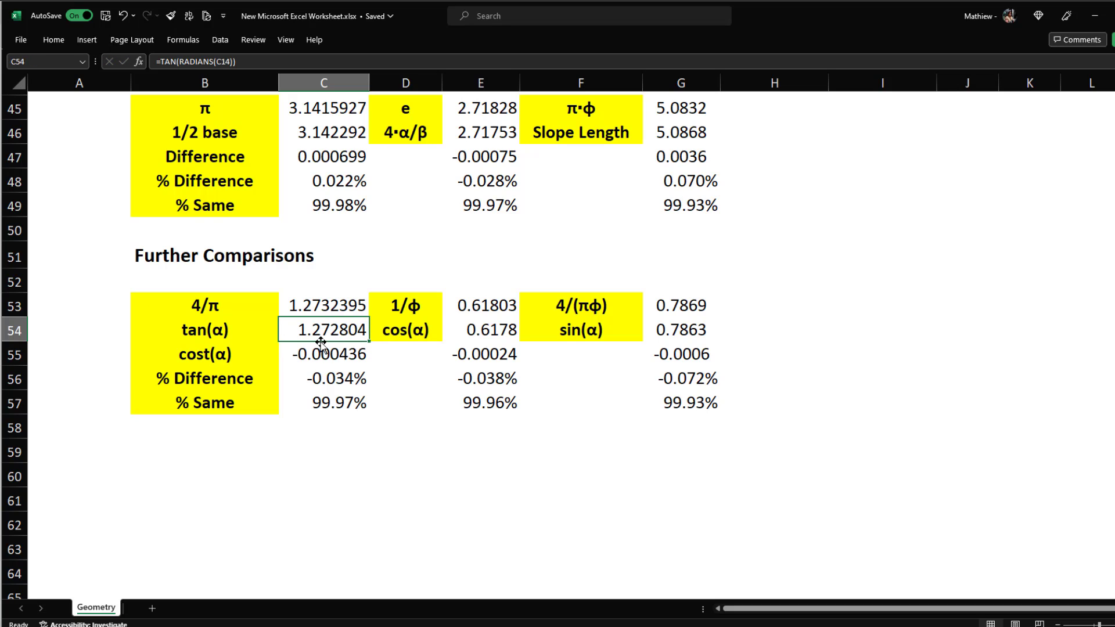
# Check the Difference, % Difference and % Same formulas in C55–C57, then open E53's 1/ϕ formula
pyautogui.doubleClick(327, 352)
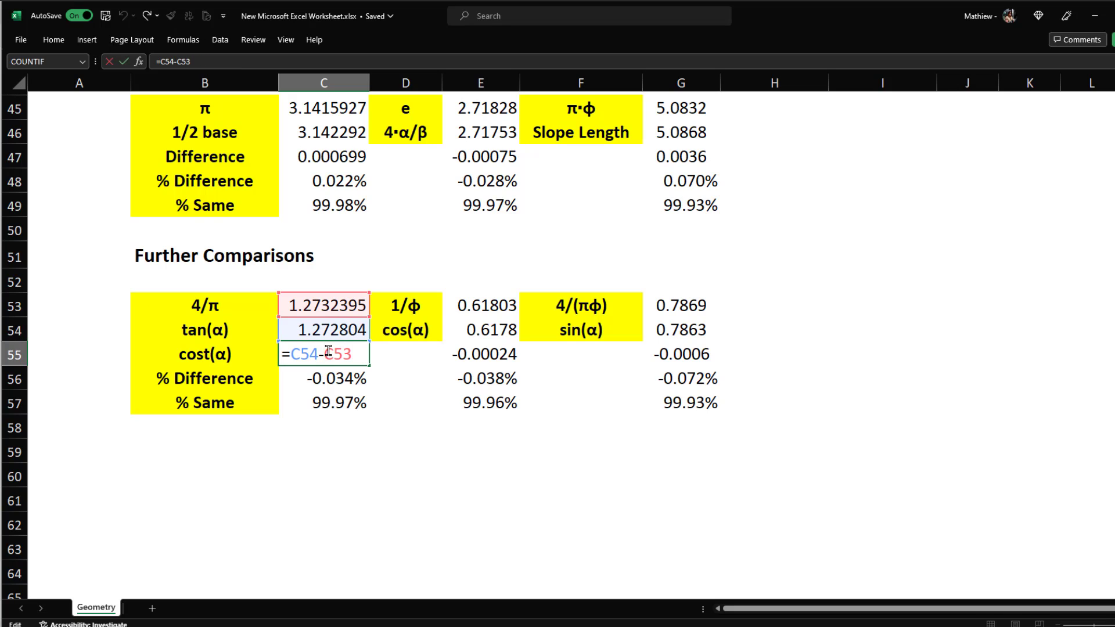
pyautogui.hotkey('ctrl', 'Return')
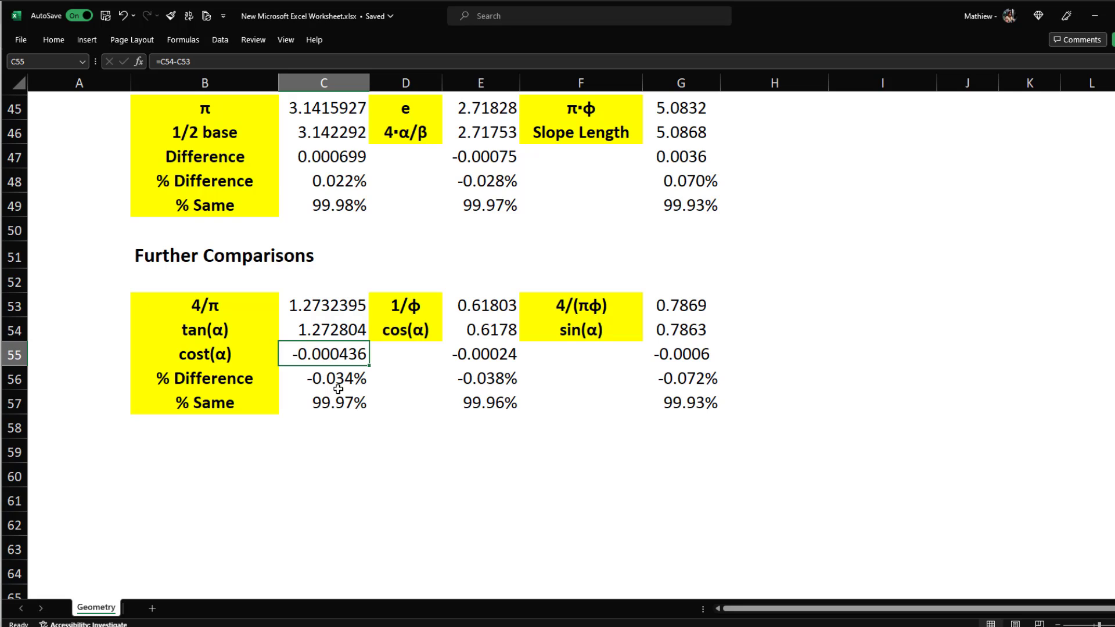
pyautogui.doubleClick(332, 378)
pyautogui.hotkey('ctrl', 'Return')
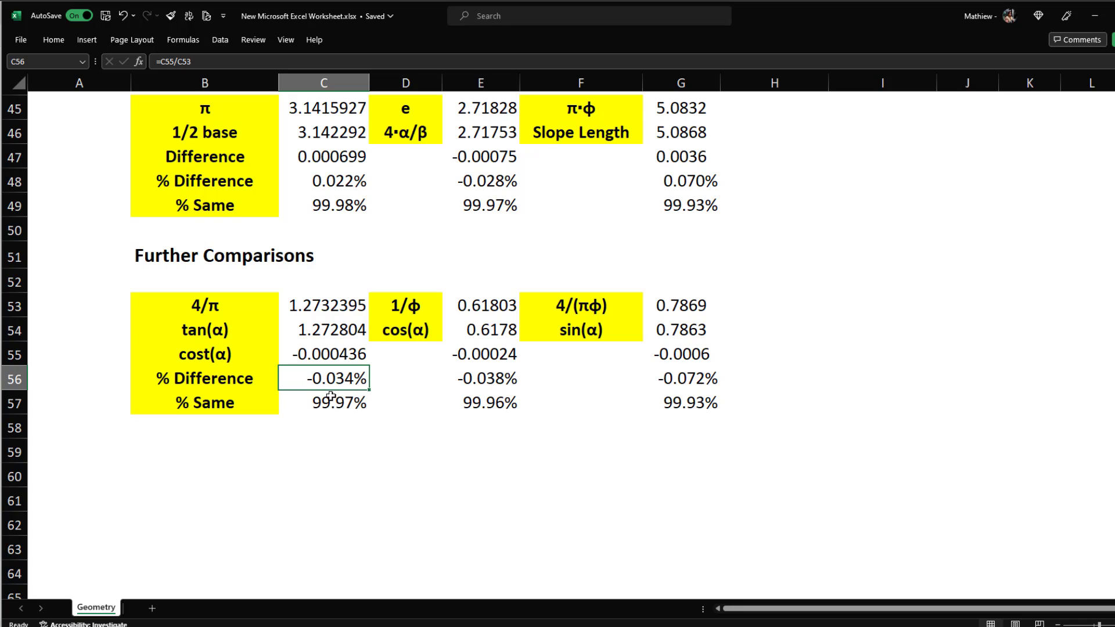
pyautogui.click(331, 399)
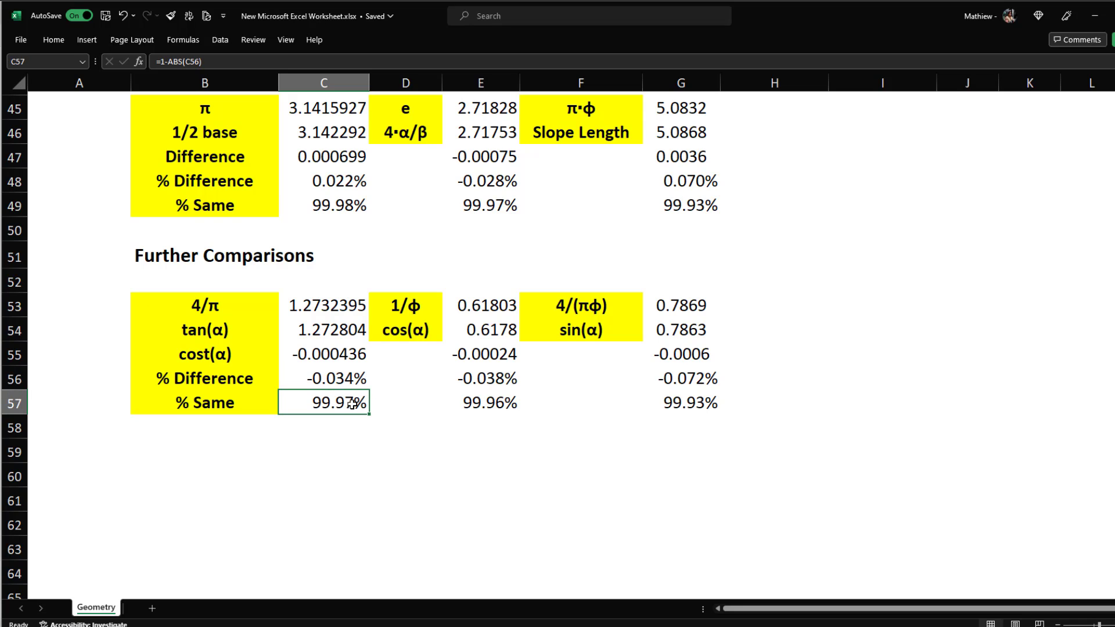
pyautogui.doubleClick(485, 305)
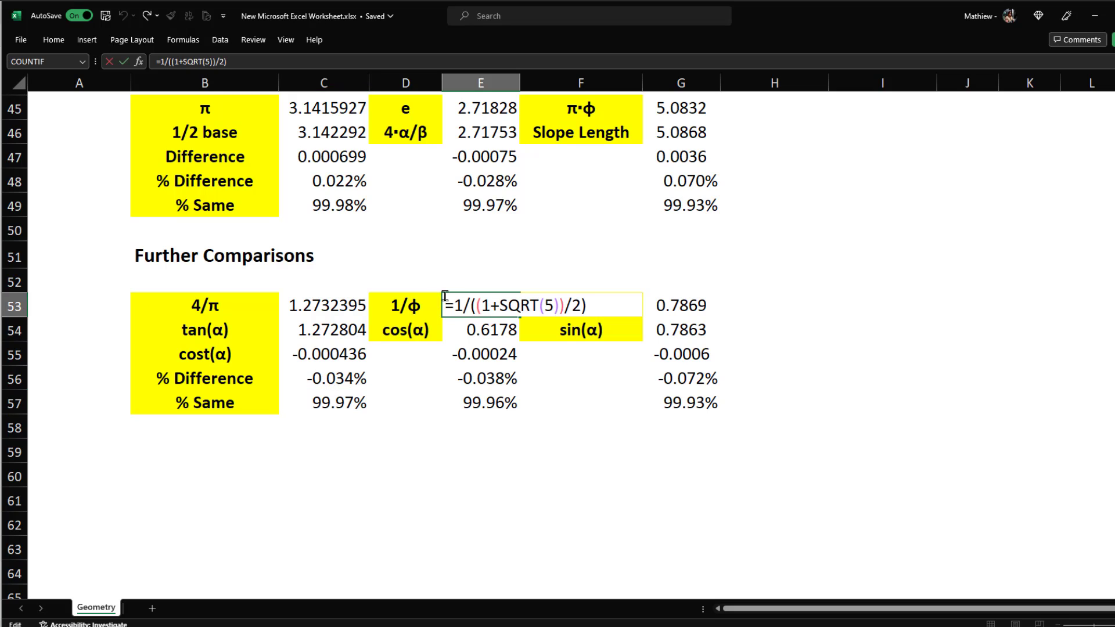
pyautogui.hotkey('ctrl', 'Return')
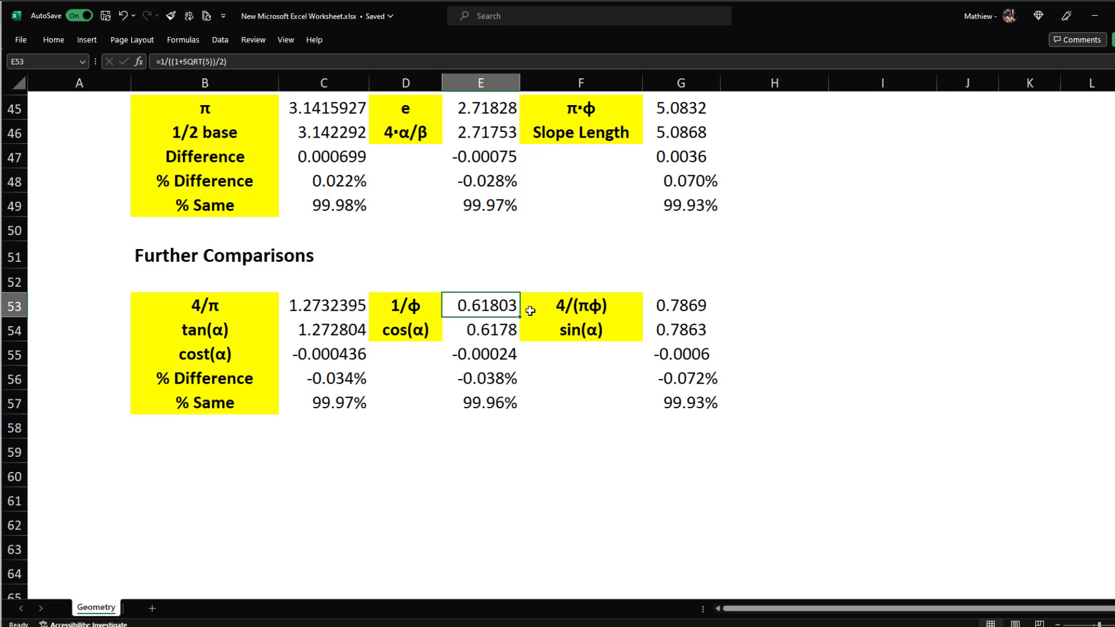
pyautogui.doubleClick(492, 333)
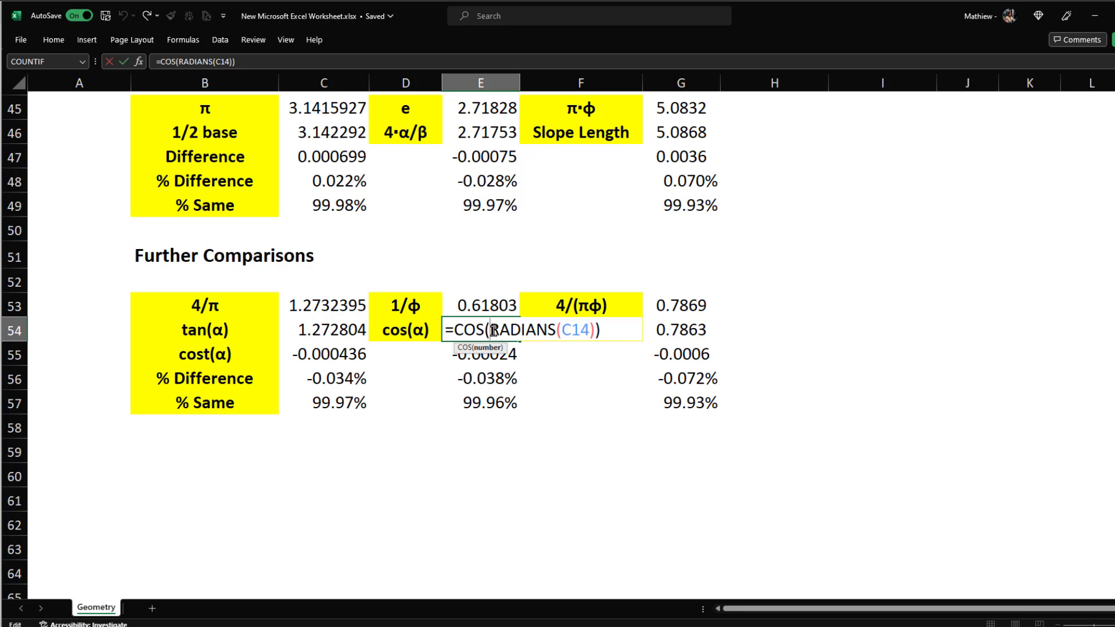
pyautogui.hotkey('ctrl', 'Return')
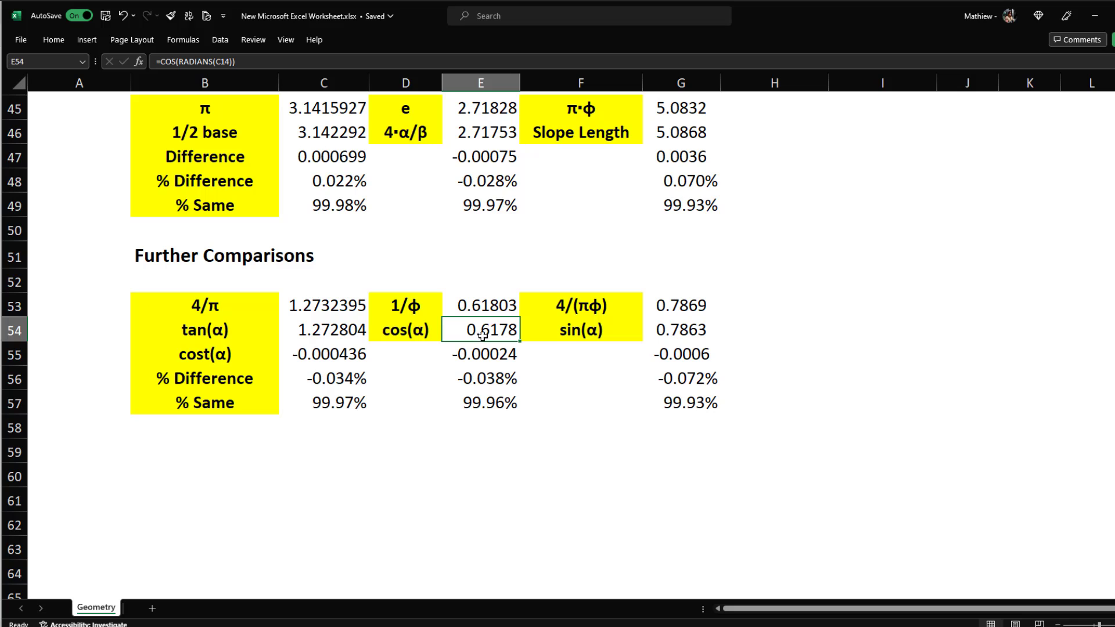
pyautogui.doubleClick(481, 378)
pyautogui.press('Escape')
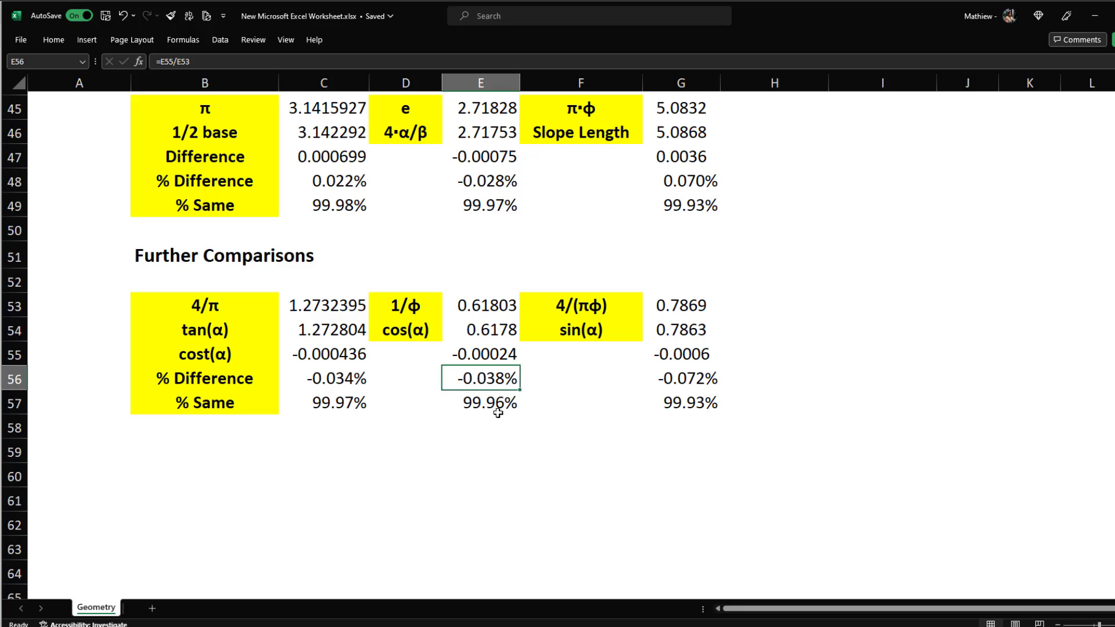
pyautogui.doubleClick(501, 408)
pyautogui.press('Escape')
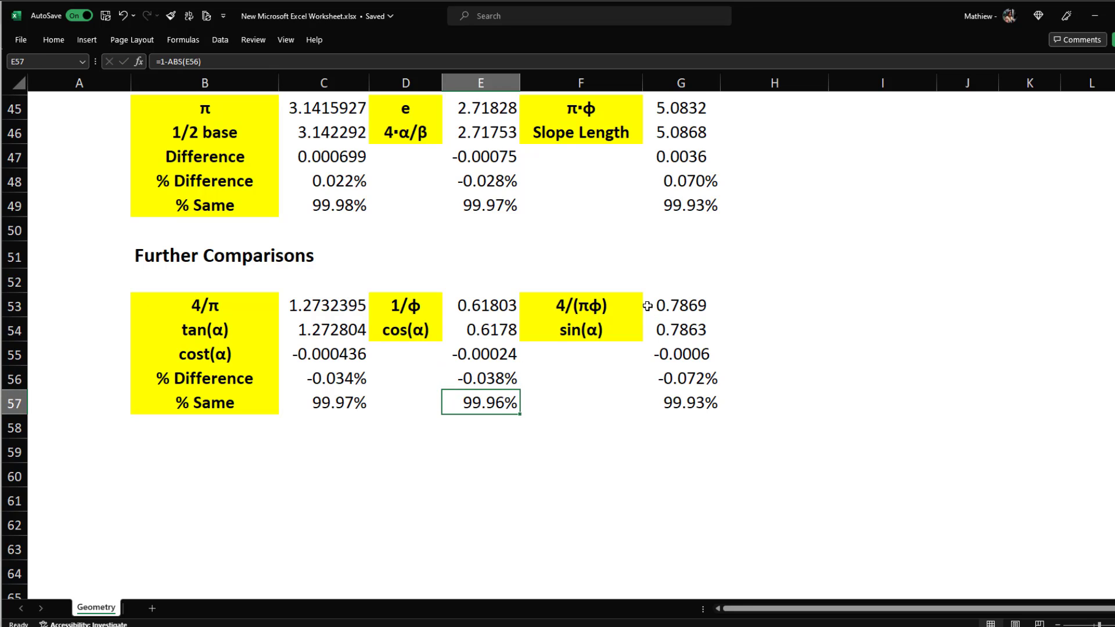
pyautogui.doubleClick(681, 303)
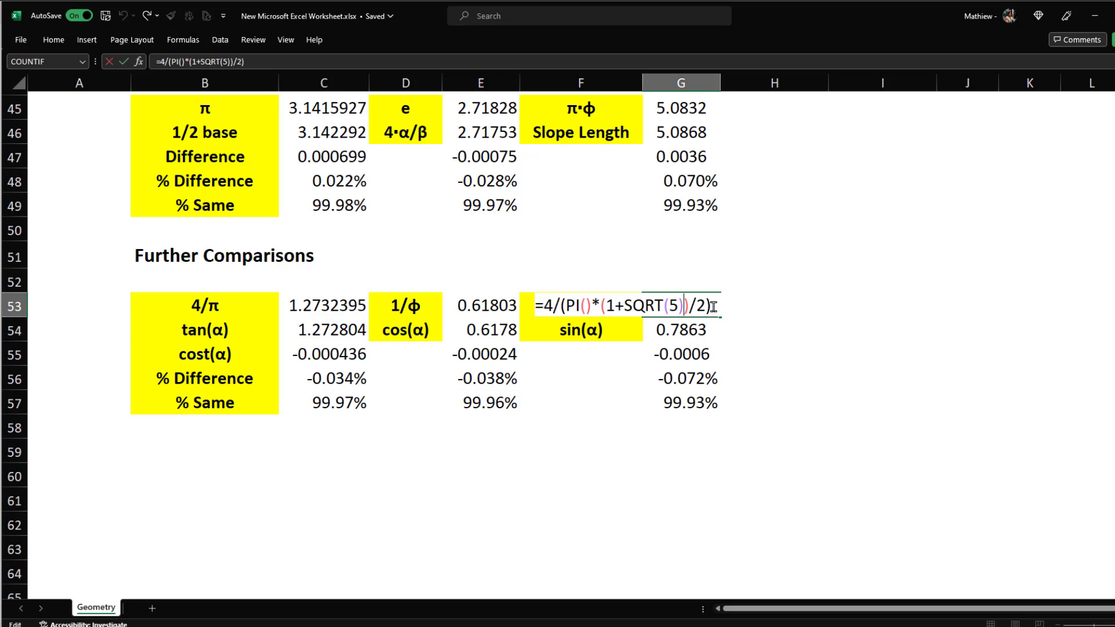
# Leave the sin(α) formulas in G53, G54 and G57 unchanged after checking G55's difference
pyautogui.press('Escape')
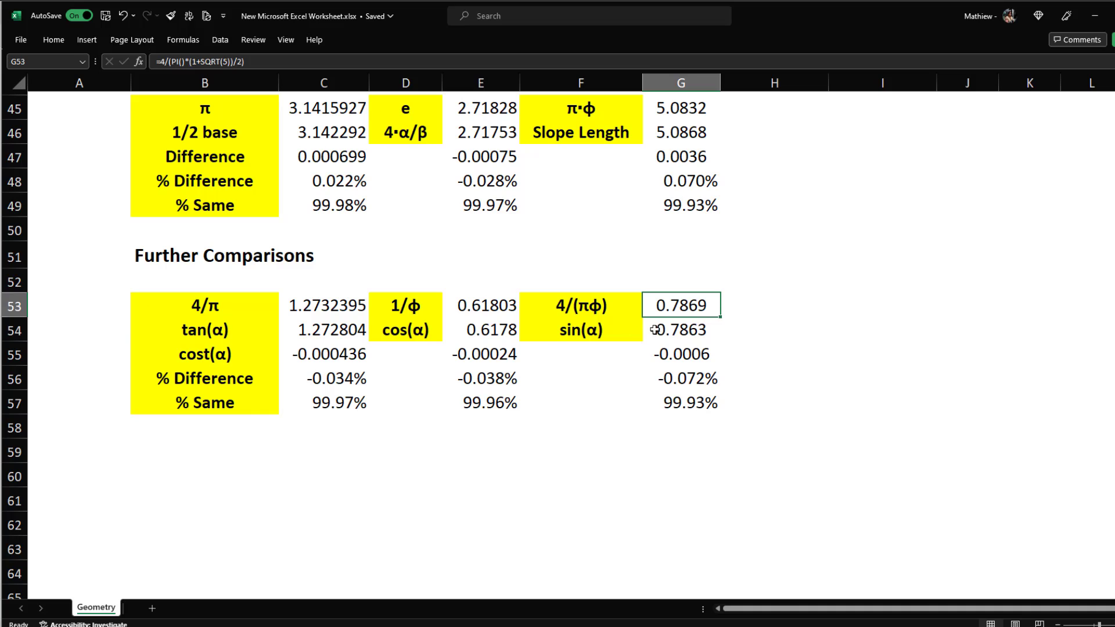
pyautogui.doubleClick(691, 329)
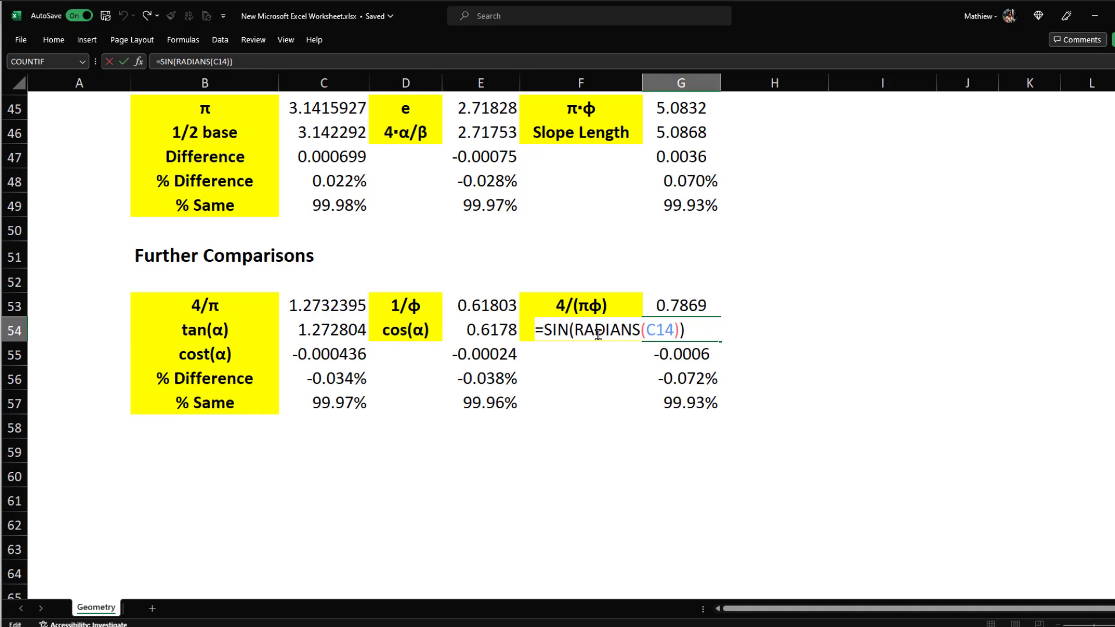
pyautogui.press('Escape')
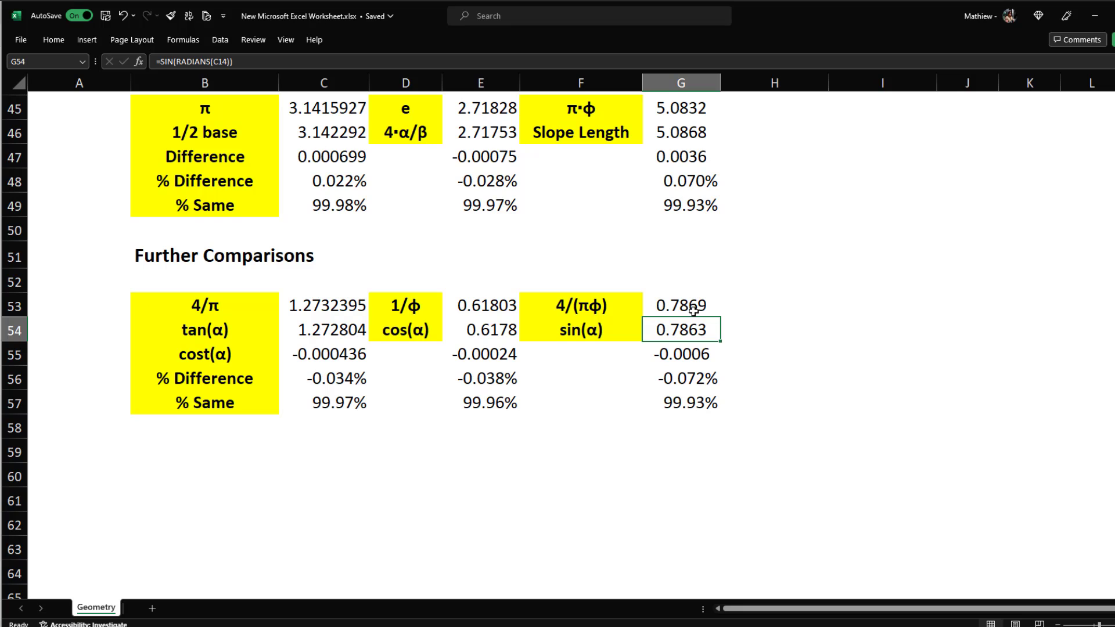
pyautogui.click(701, 355)
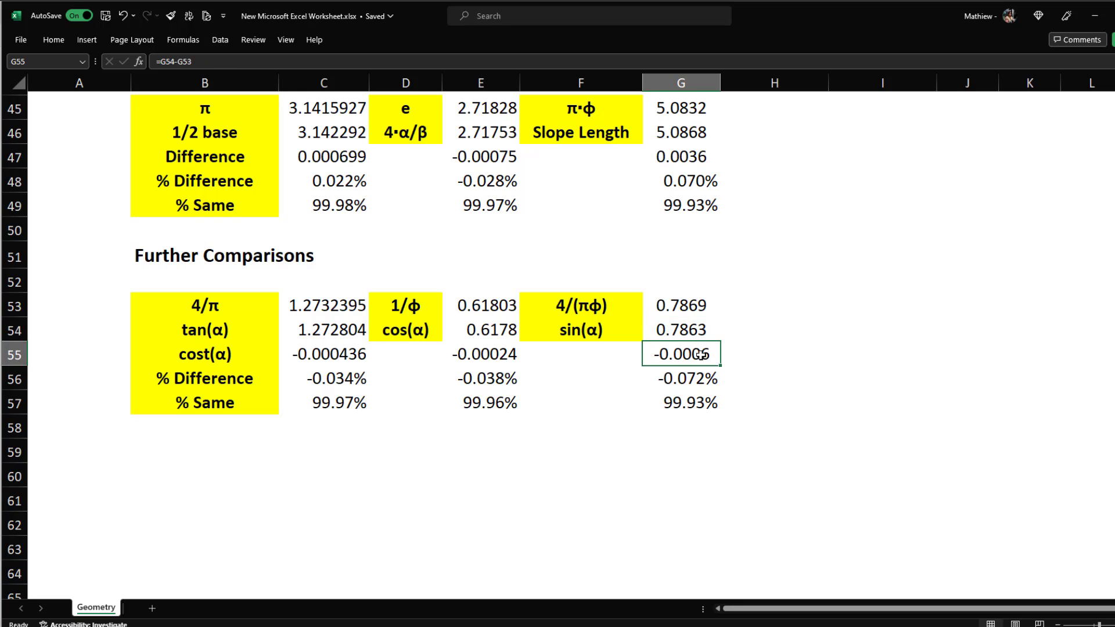
pyautogui.doubleClick(691, 403)
pyautogui.hotkey('ctrl', 'Return')
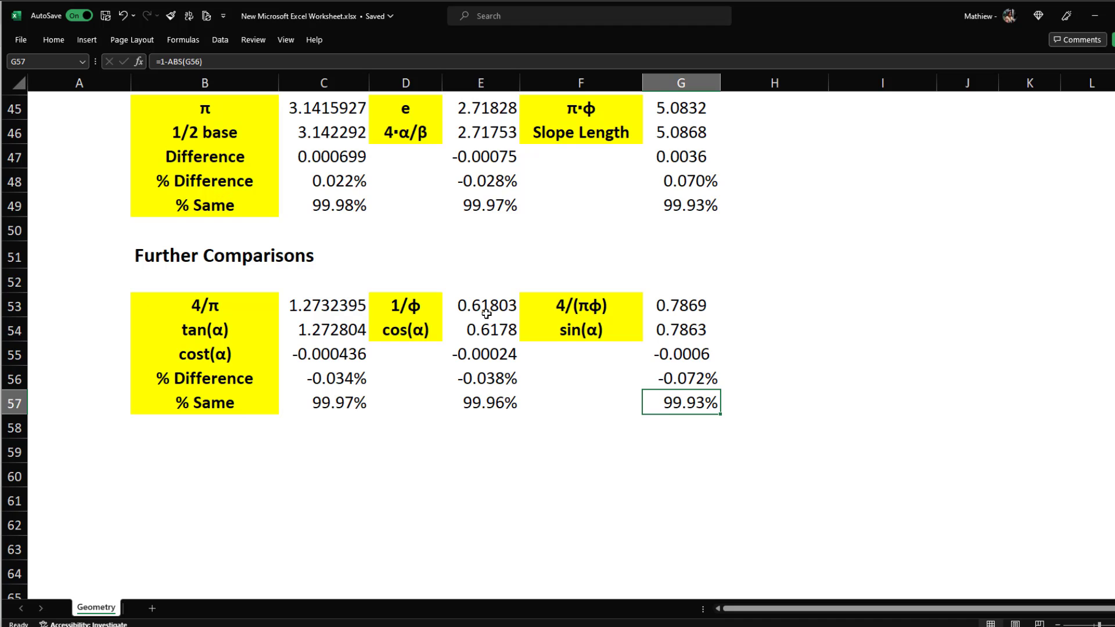
# Scroll back through the worksheet and switch via the article to the OneNote Giza Pyramid notes
pyautogui.keyDown('ctrl'); pyautogui.scroll(1, 468, 299); pyautogui.keyUp('ctrl')
pyautogui.scroll(-3, 427, 304)
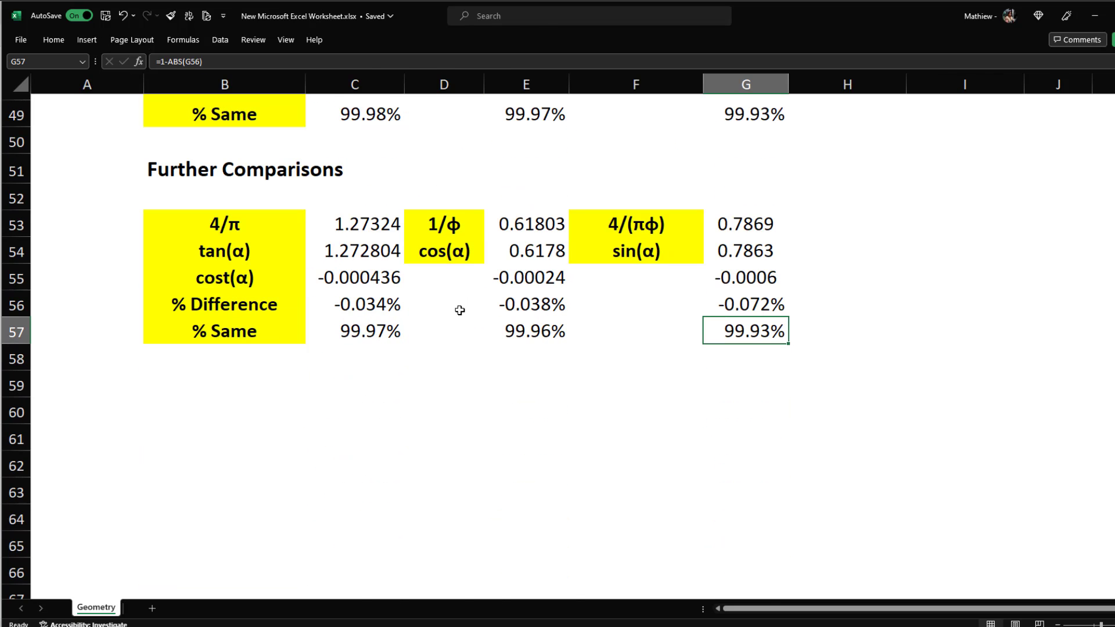
pyautogui.scroll(15, 458, 299)
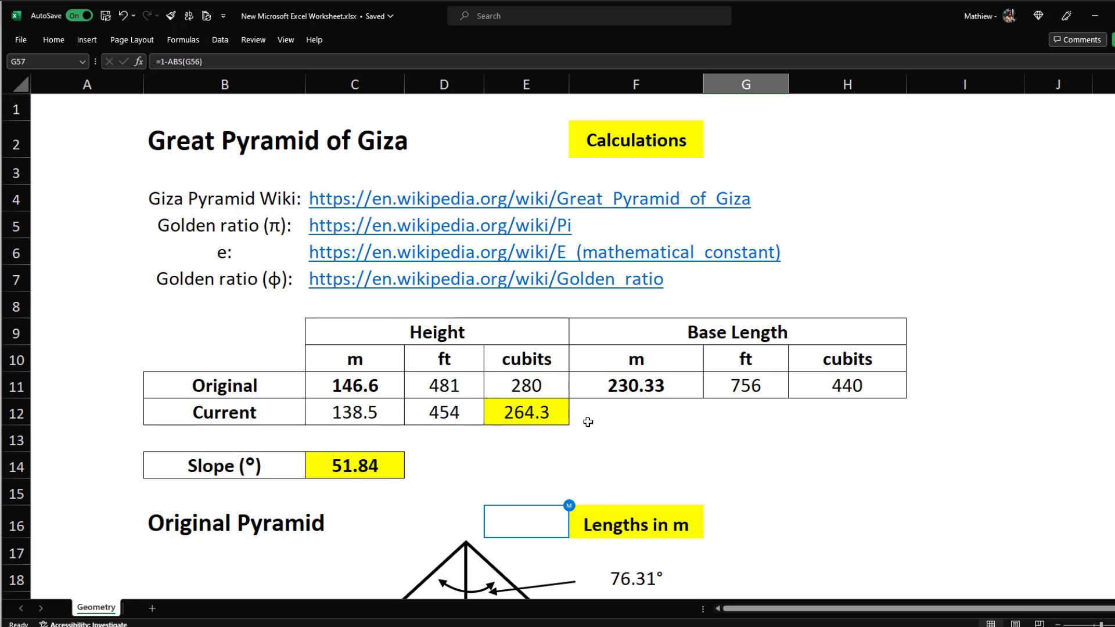
pyautogui.scroll(-3, 588, 422)
pyautogui.click(834, 268)
pyautogui.hotkey('alt', 'Tab')
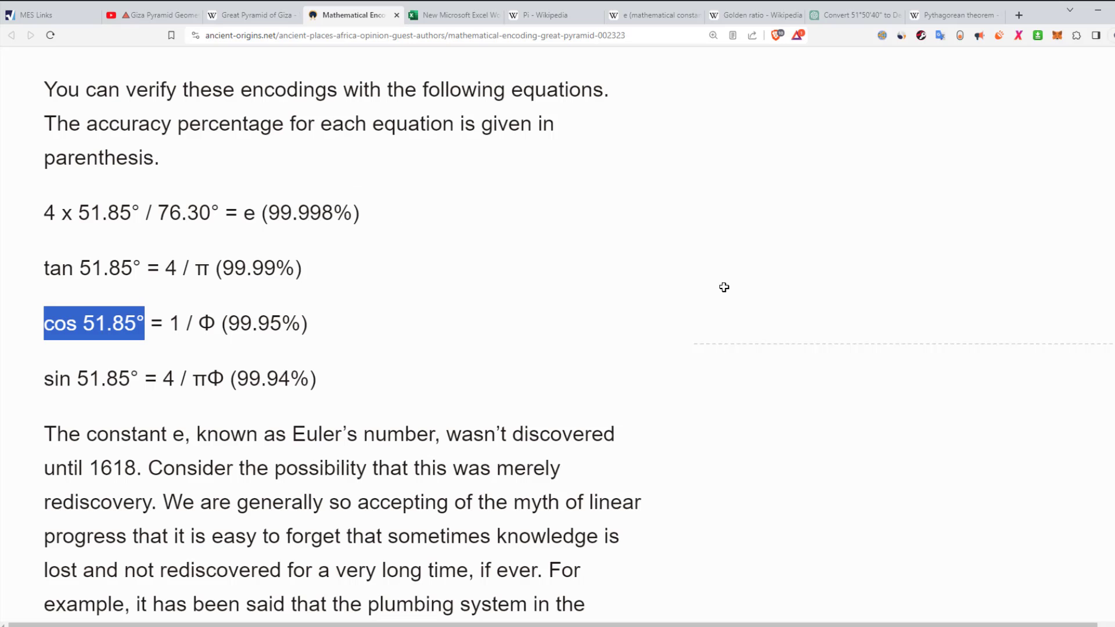
pyautogui.hotkey('alt', 'Tab')
pyautogui.hotkey('alt', 'Tab')
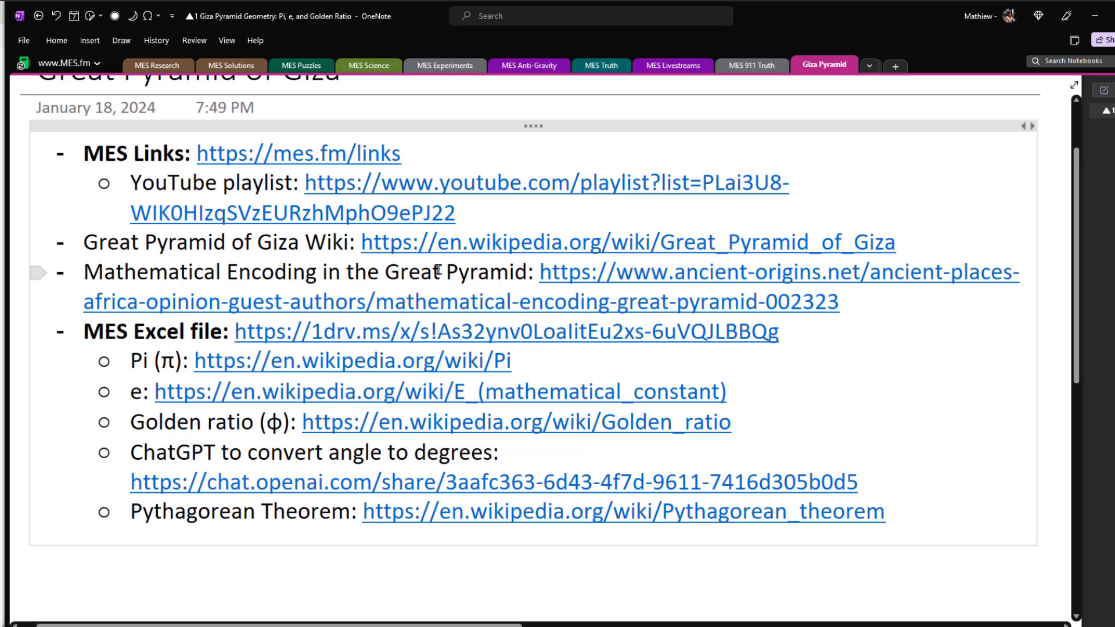
# Select and deselect words in the OneNote title and playlist label, then return to Excel
pyautogui.moveTo(449, 270); pyautogui.dragTo(385, 272)
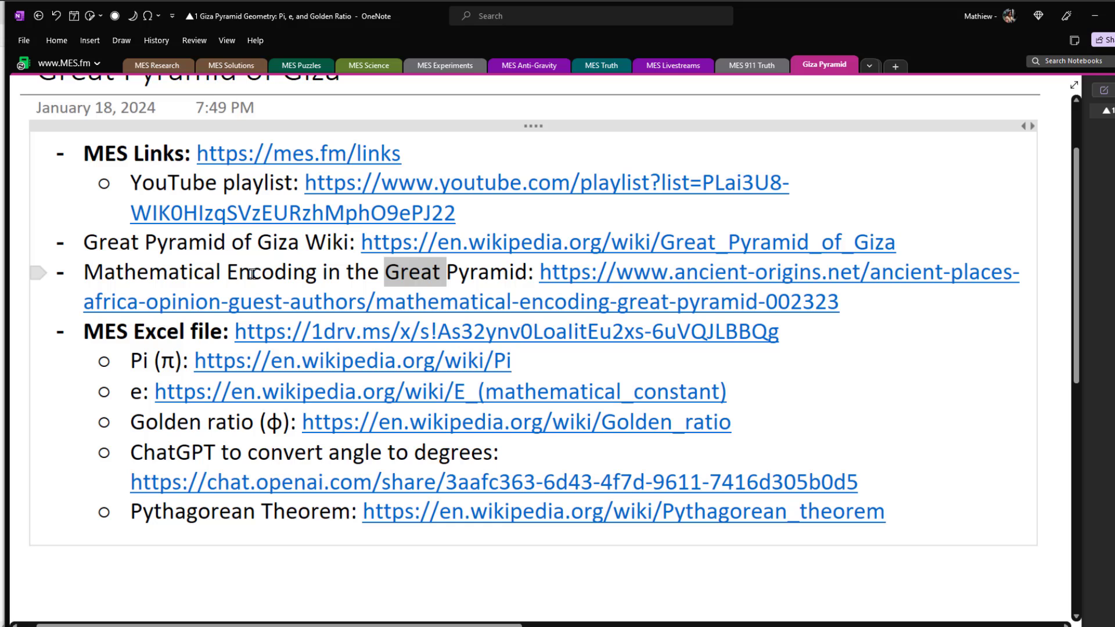
pyautogui.click(252, 274)
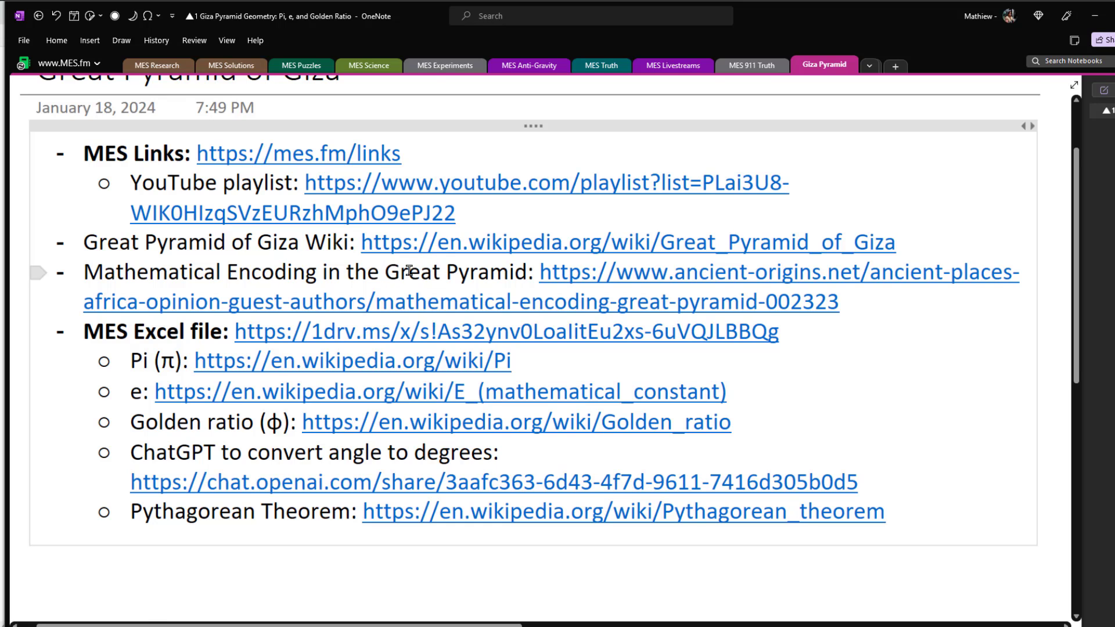
pyautogui.scroll(2, 395, 278)
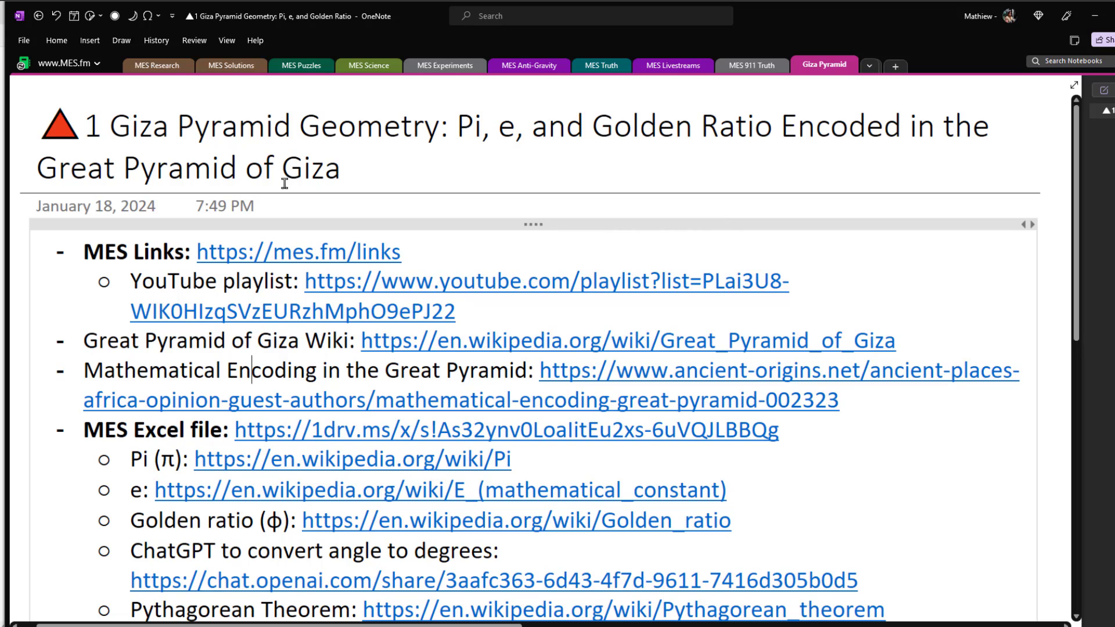
pyautogui.moveTo(258, 288); pyautogui.dragTo(223, 288)
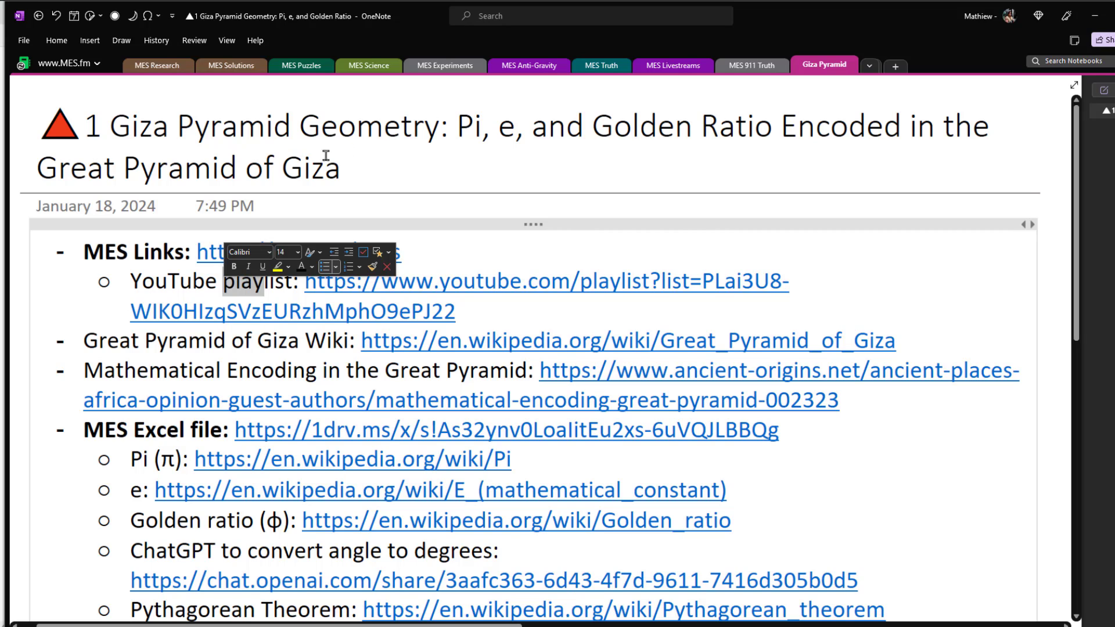
pyautogui.click(502, 253)
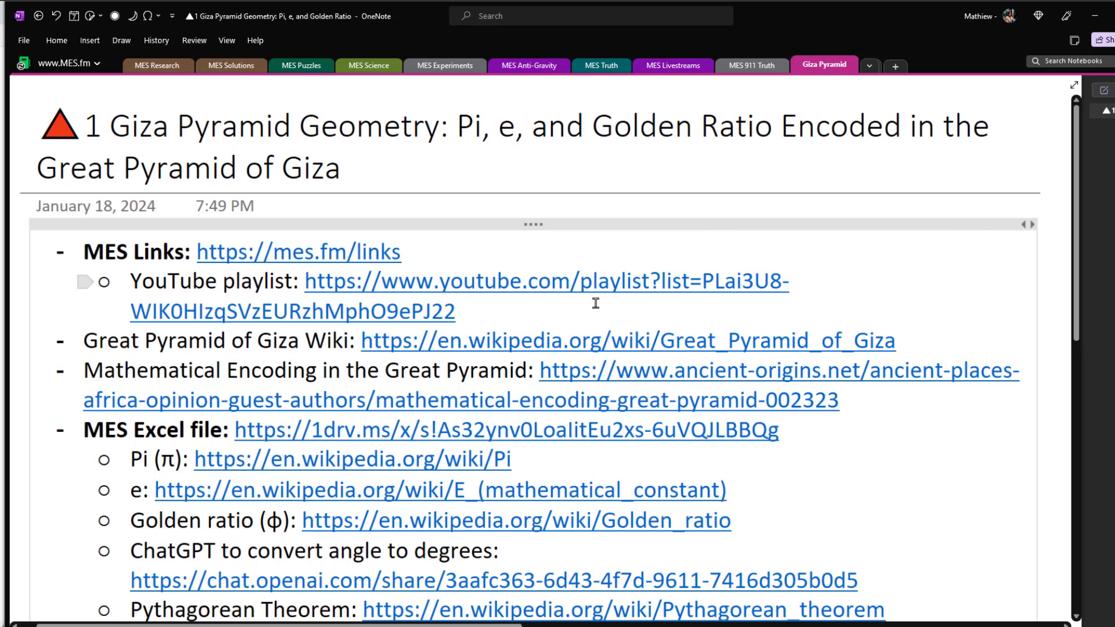
pyautogui.hotkey('alt', 'Tab')
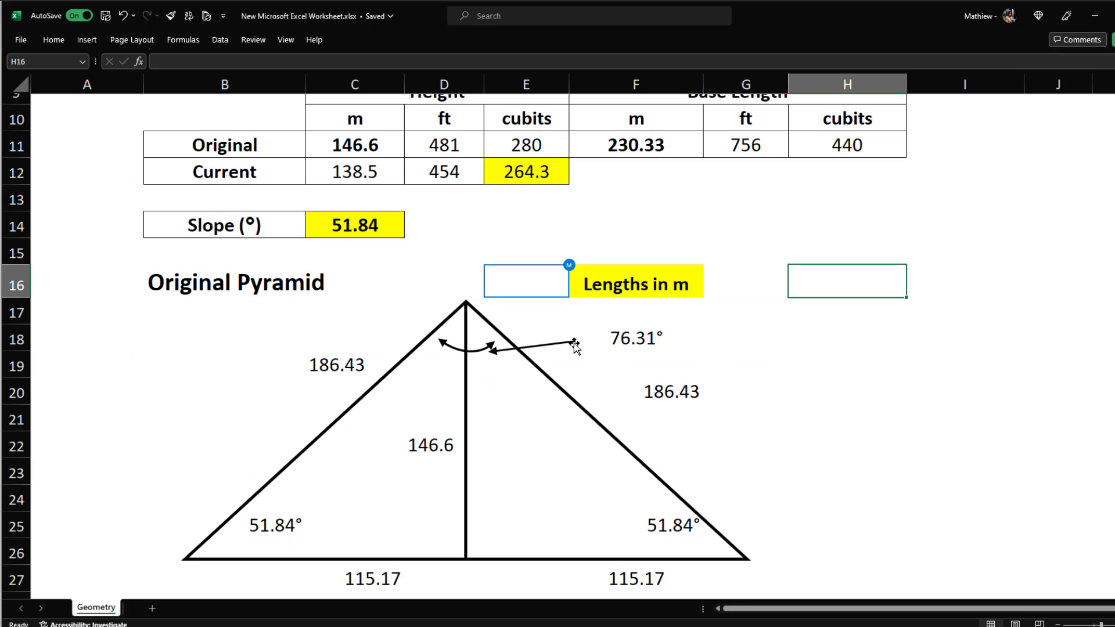
# Scroll through the worksheet and the Ancient Origins article before returning to the OneNote Geometry page
pyautogui.scroll(3, 772, 309)
pyautogui.scroll(-5, 613, 374)
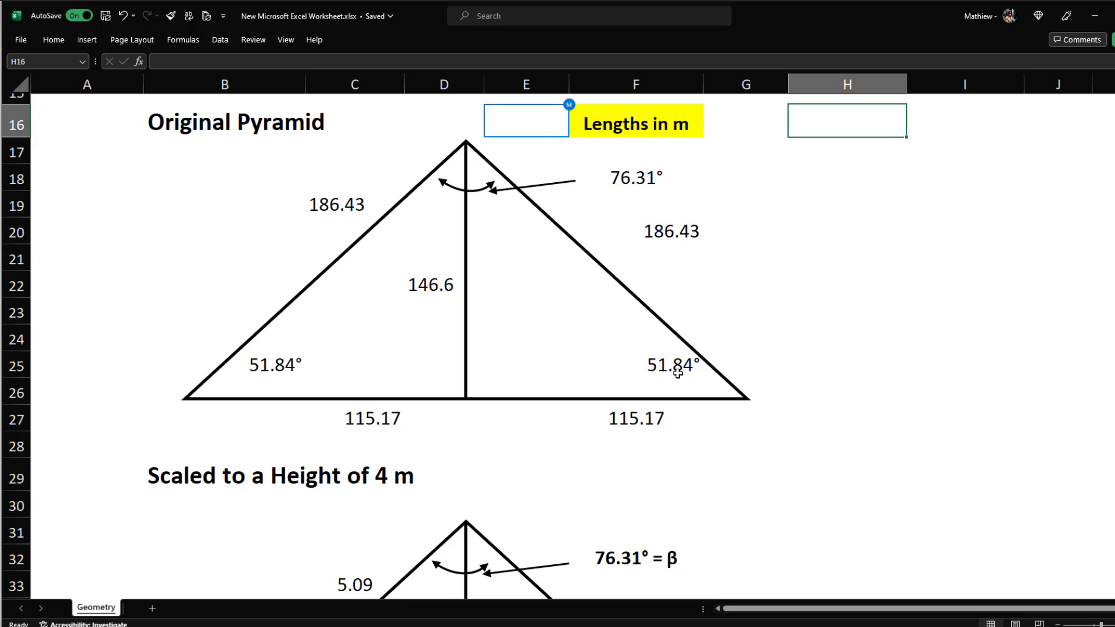
pyautogui.scroll(-4, 588, 449)
pyautogui.scroll(-7, 575, 406)
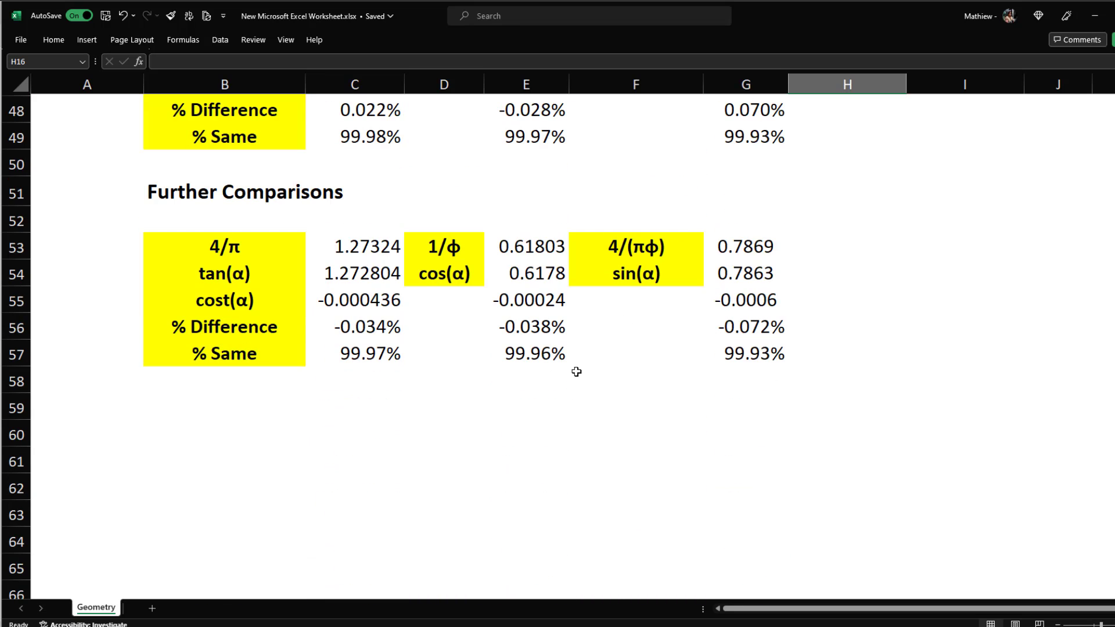
pyautogui.hotkey('alt', 'Tab')
pyautogui.hotkey('alt', 'Tab')
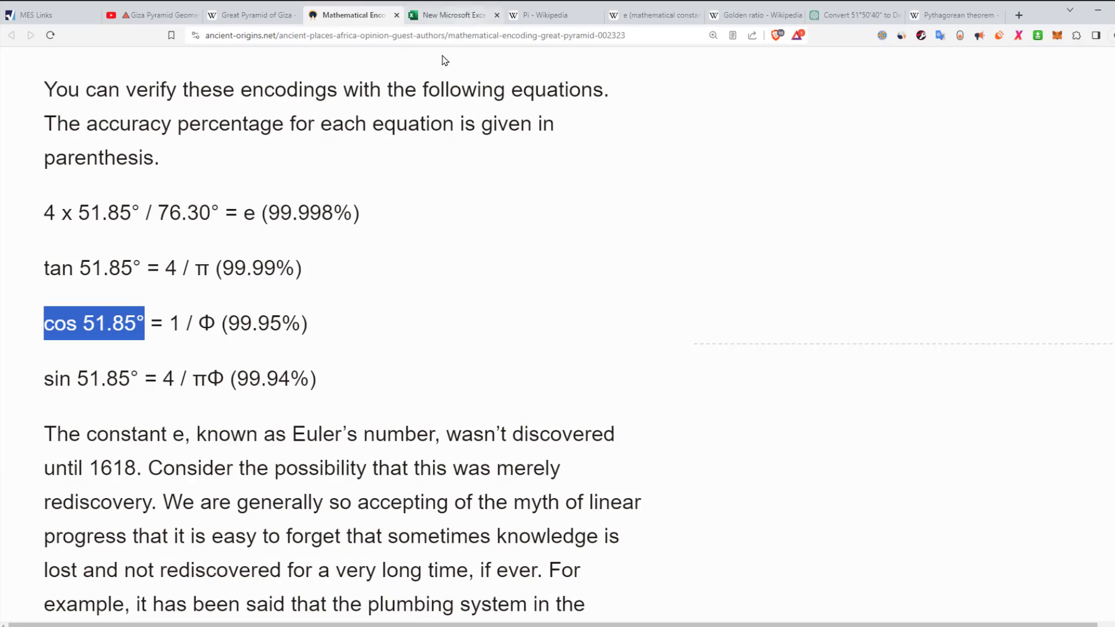
pyautogui.scroll(5, 220, 449)
pyautogui.scroll(8, 319, 366)
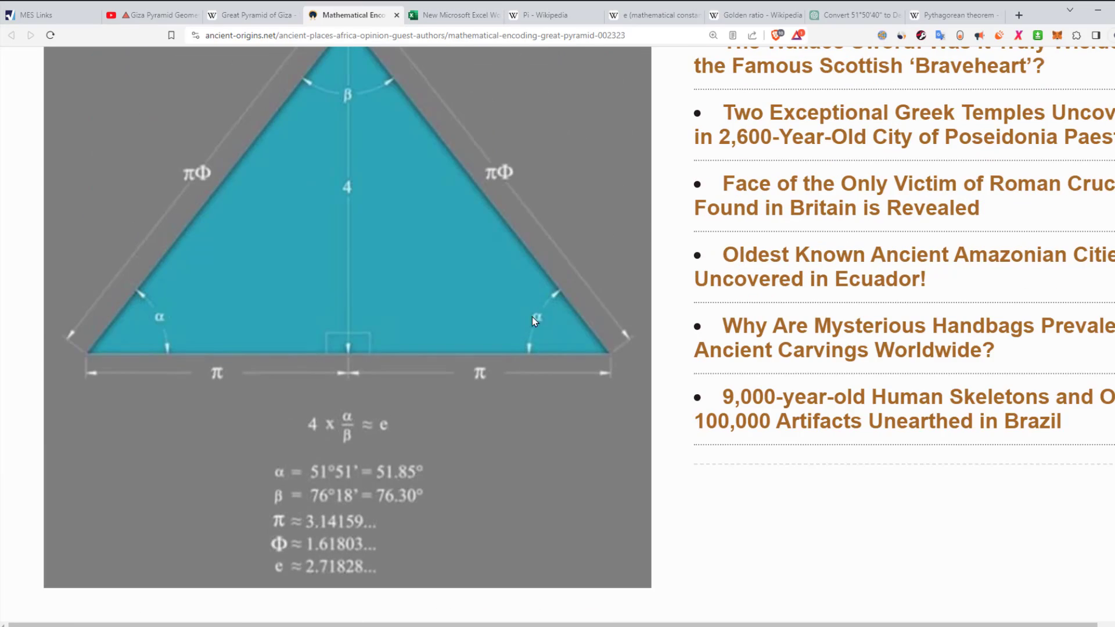
pyautogui.hotkey('alt', 'Tab')
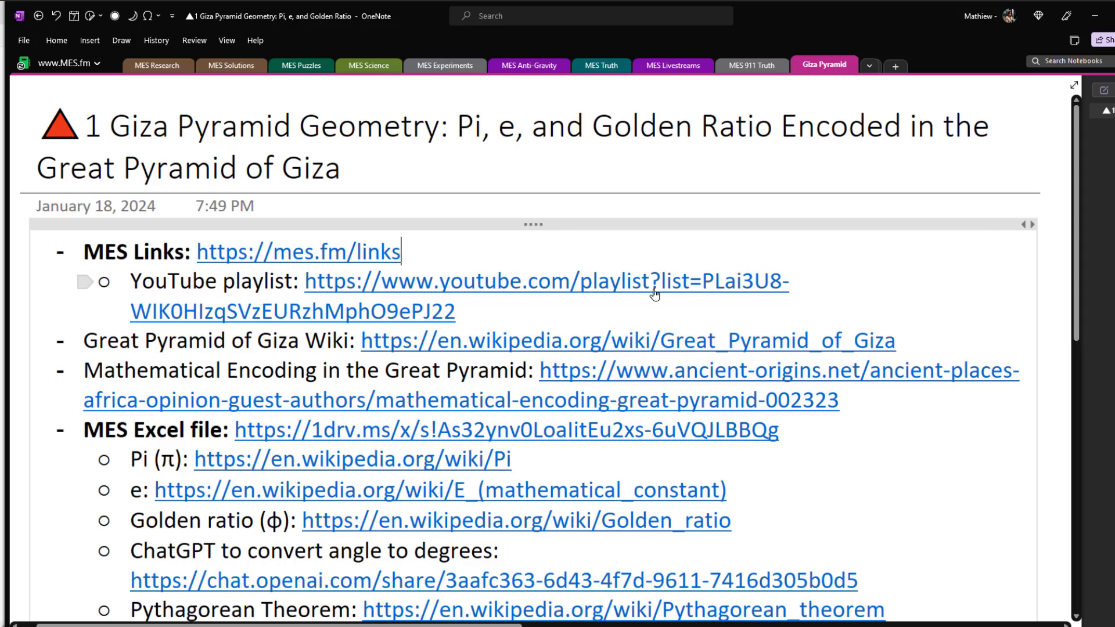